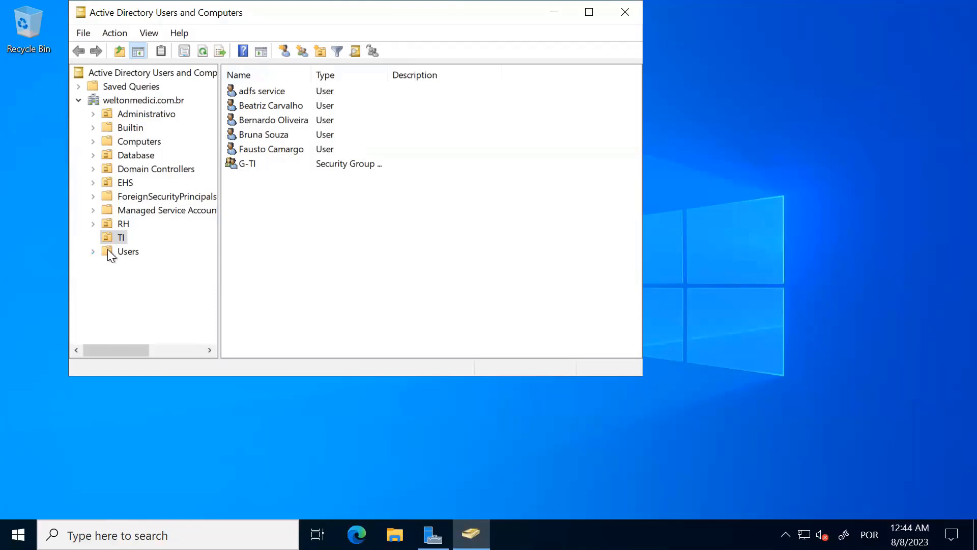
{"action": "left_click", "coordinate": [286, 148]}
{"action": "left_click", "coordinate": [288, 133]}
{"action": "right_click", "coordinate": [292, 121]}
{"action": "left_click", "coordinate": [291, 105]}
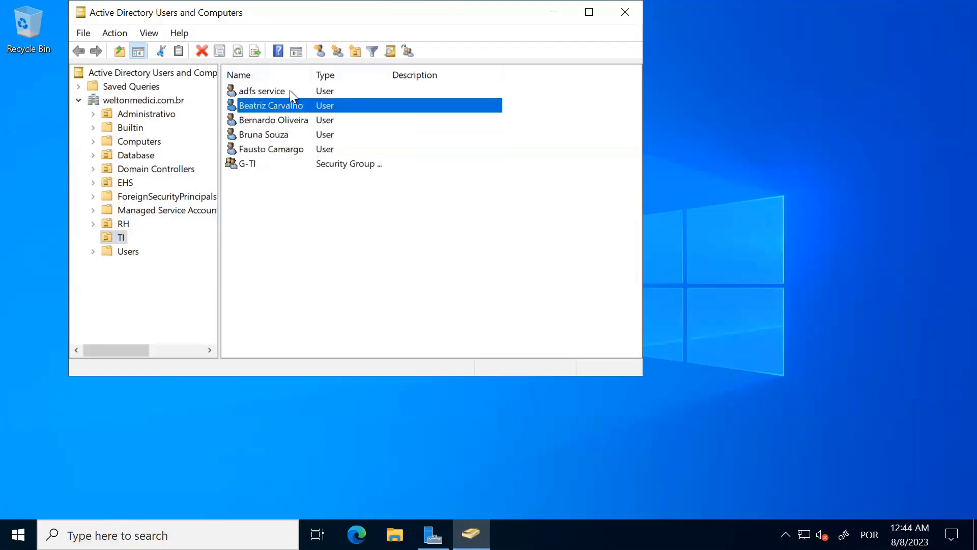
{"action": "left_click", "coordinate": [289, 90]}
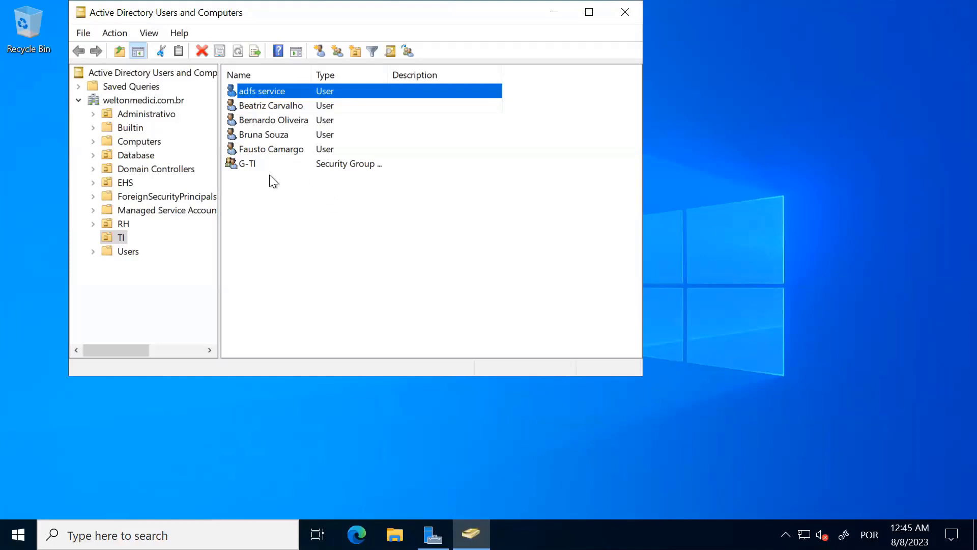
{"action": "double_click", "coordinate": [300, 152]}
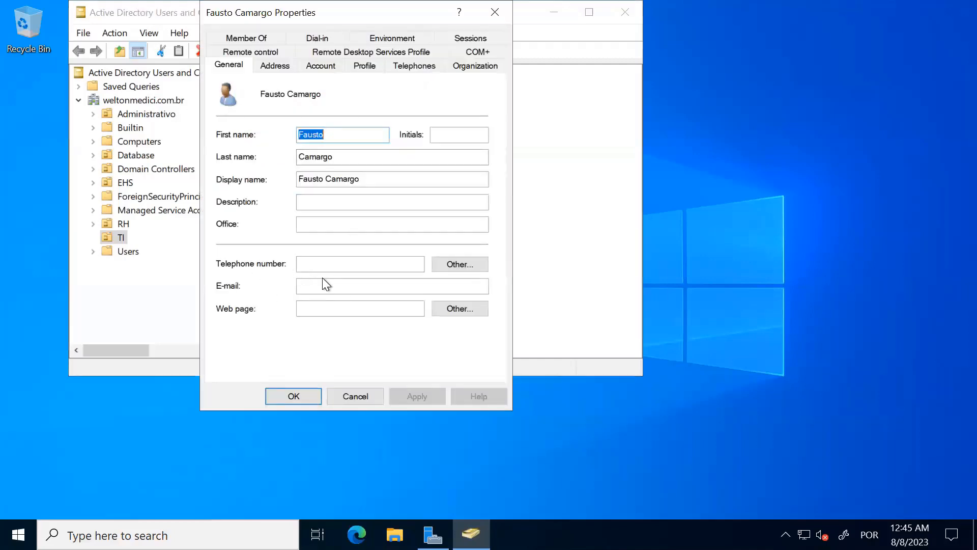
{"action": "left_click", "coordinate": [336, 285]}
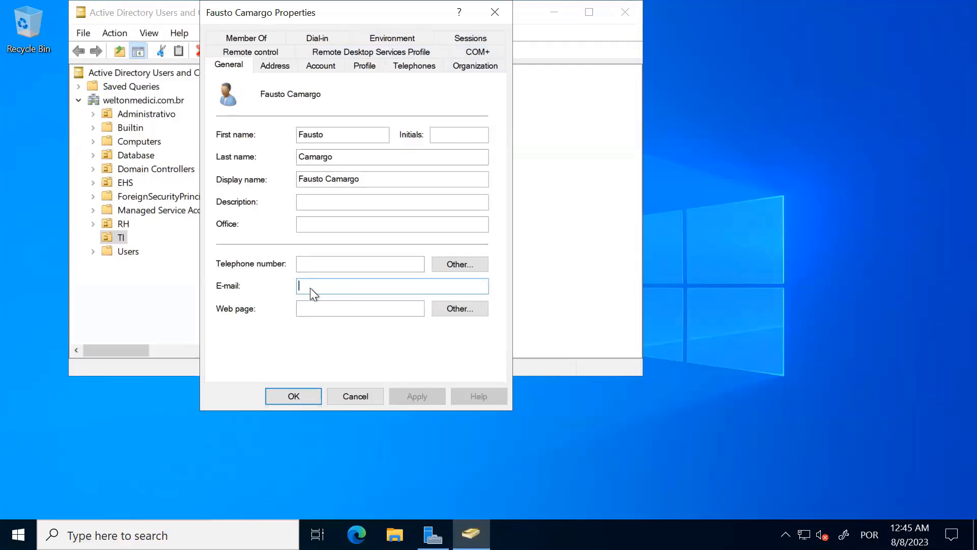
{"action": "left_click", "coordinate": [374, 396]}
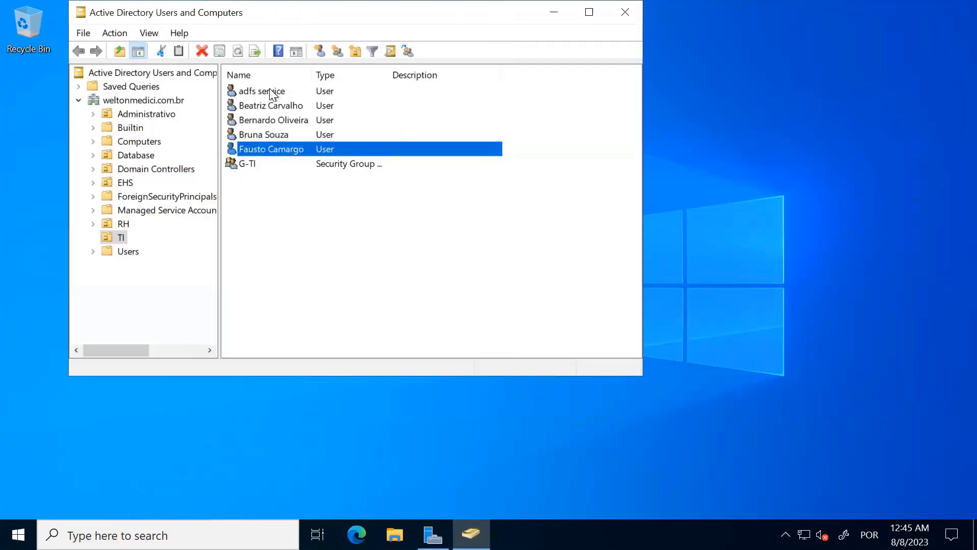
- Sort accounts by name descending and check the adfs service account's e-mail address
{"action": "left_click", "coordinate": [271, 78]}
{"action": "double_click", "coordinate": [274, 163]}
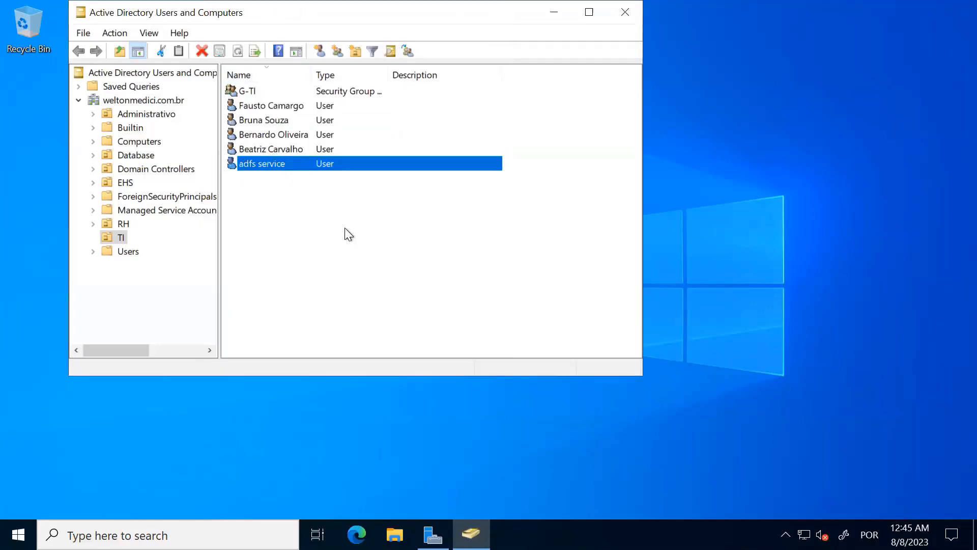
{"action": "left_click", "coordinate": [329, 281]}
{"action": "left_click", "coordinate": [359, 389]}
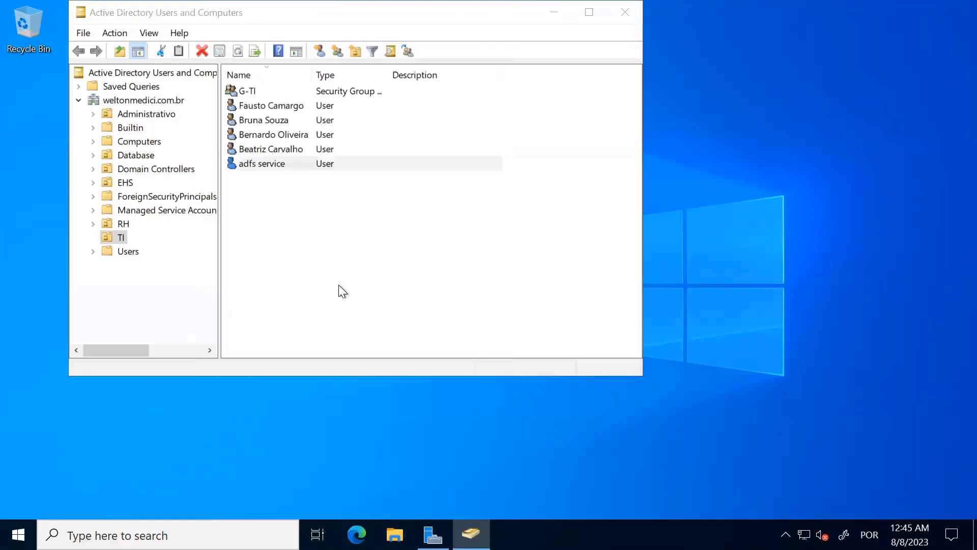
{"action": "left_click", "coordinate": [276, 148]}
{"action": "left_click", "coordinate": [273, 119]}
{"action": "left_click", "coordinate": [273, 136]}
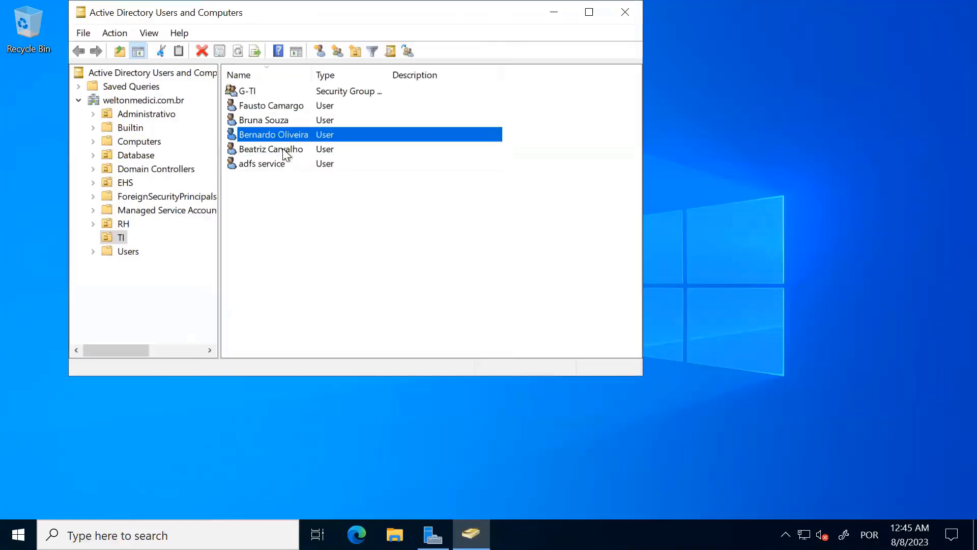
{"action": "left_click", "coordinate": [285, 149]}
{"action": "left_click", "coordinate": [259, 92]}
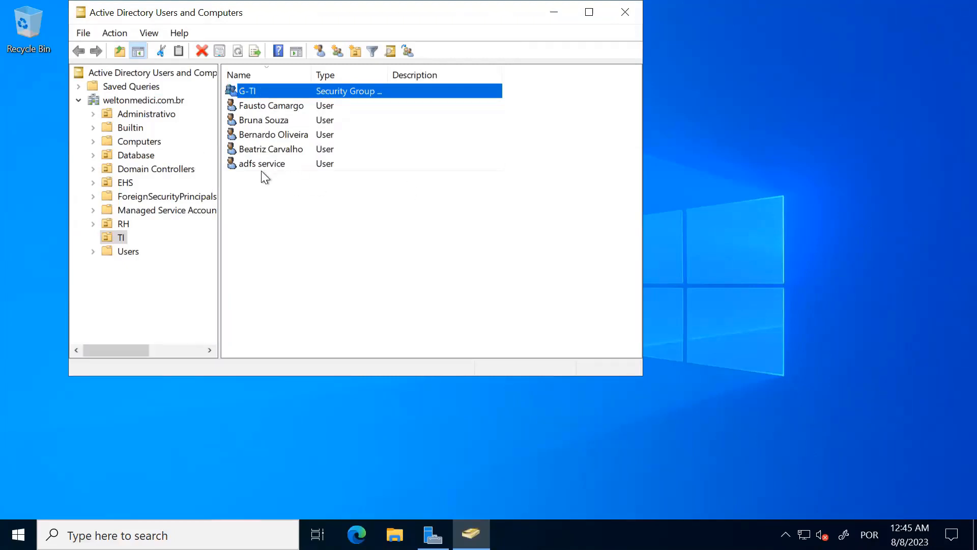
{"action": "double_click", "coordinate": [258, 90]}
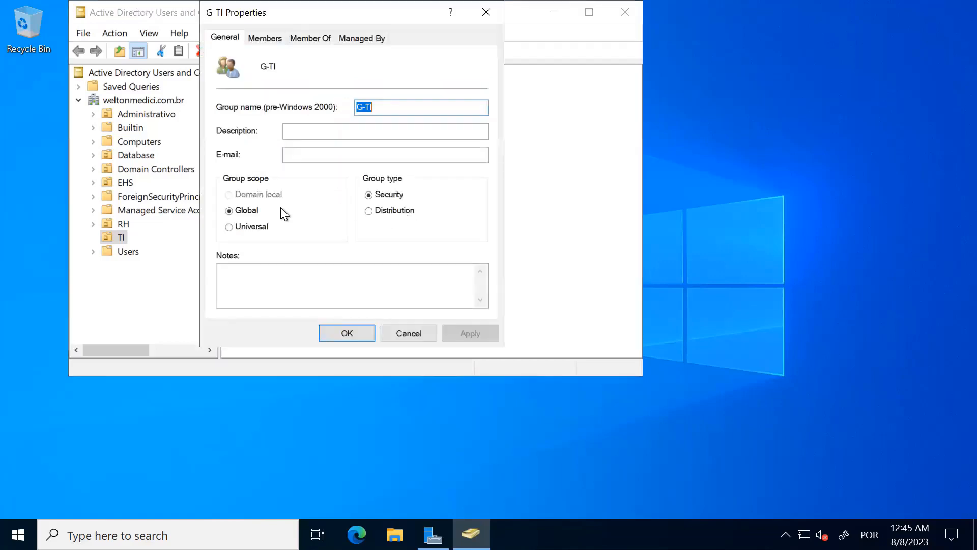
{"action": "left_click", "coordinate": [266, 39]}
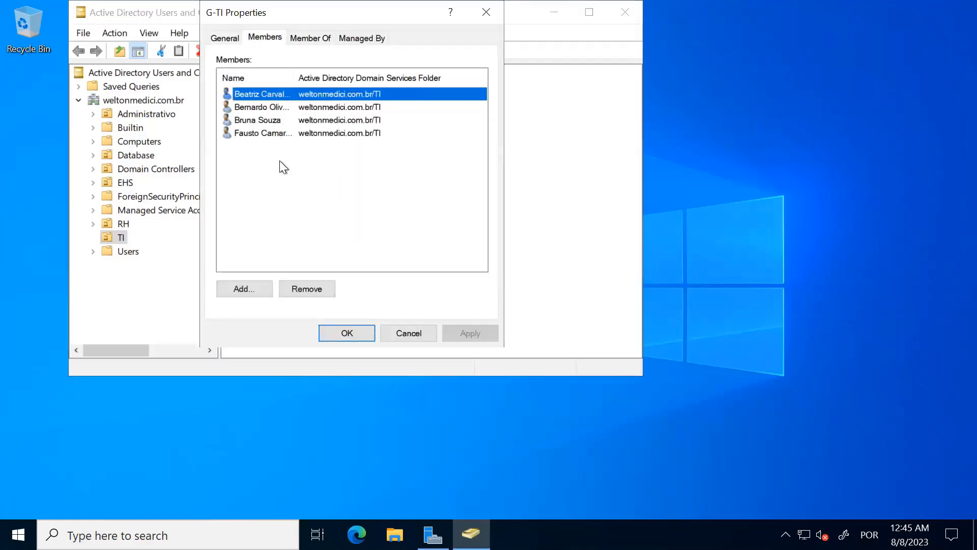
{"action": "left_click", "coordinate": [243, 133]}
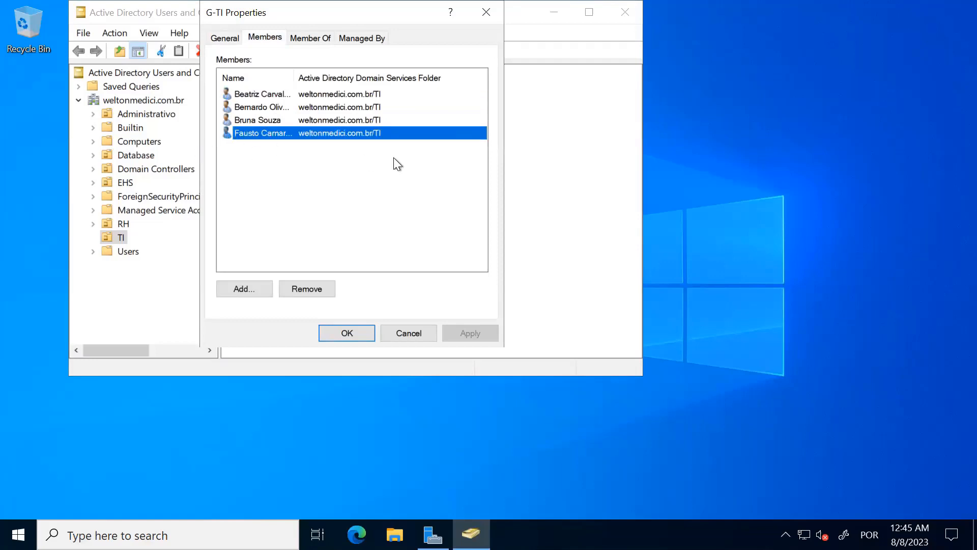
{"action": "left_click", "coordinate": [487, 14]}
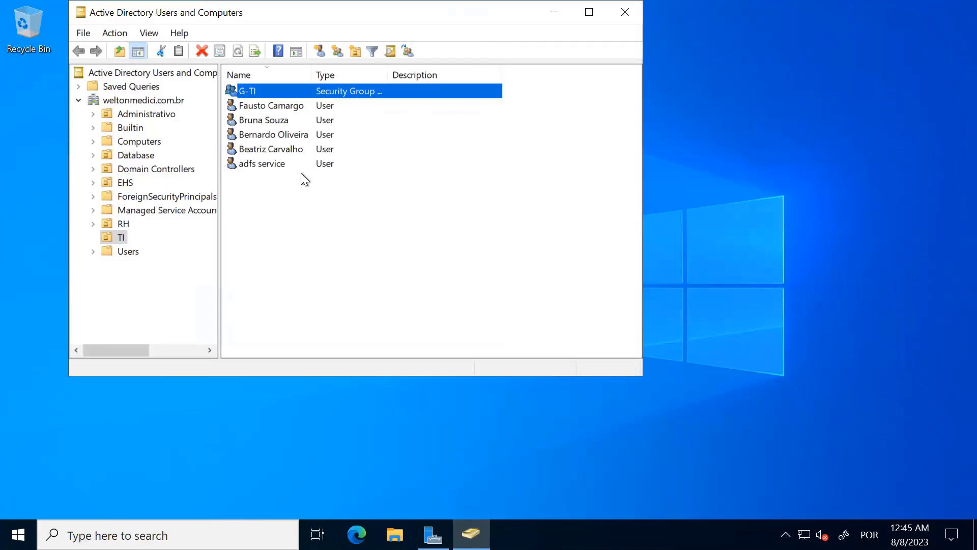
{"action": "left_click", "coordinate": [305, 260]}
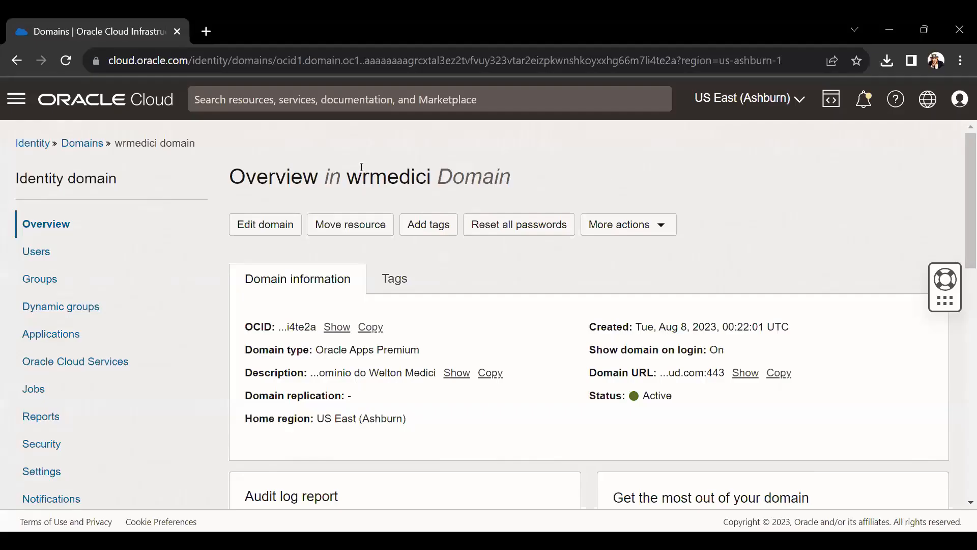
{"action": "scroll", "coordinate": [518, 183], "scroll_direction": "down", "scroll_amount": 3}
{"action": "scroll", "coordinate": [519, 183], "scroll_direction": "down", "scroll_amount": 1}
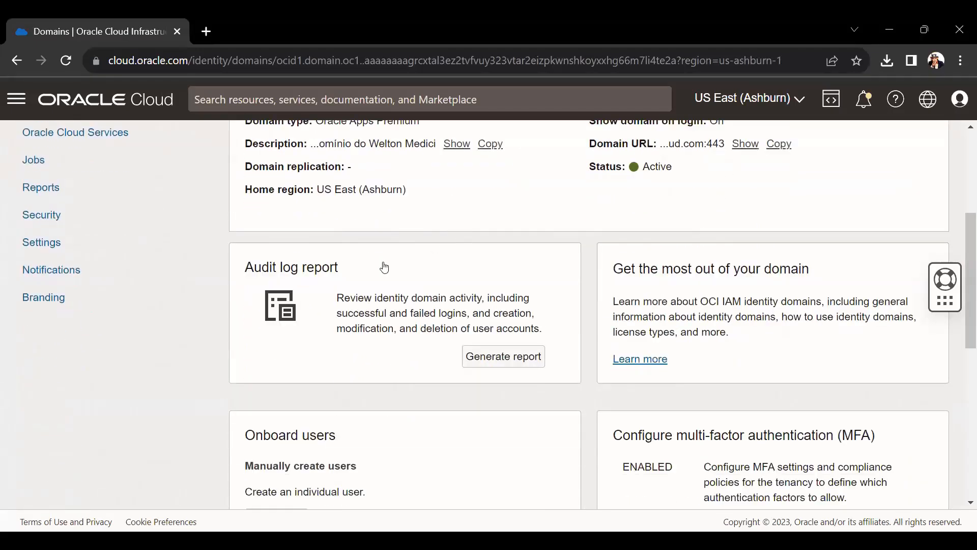
{"action": "scroll", "coordinate": [364, 302], "scroll_direction": "up", "scroll_amount": 2}
{"action": "left_click", "coordinate": [50, 397]}
{"action": "scroll", "coordinate": [51, 274], "scroll_direction": "up", "scroll_amount": 2}
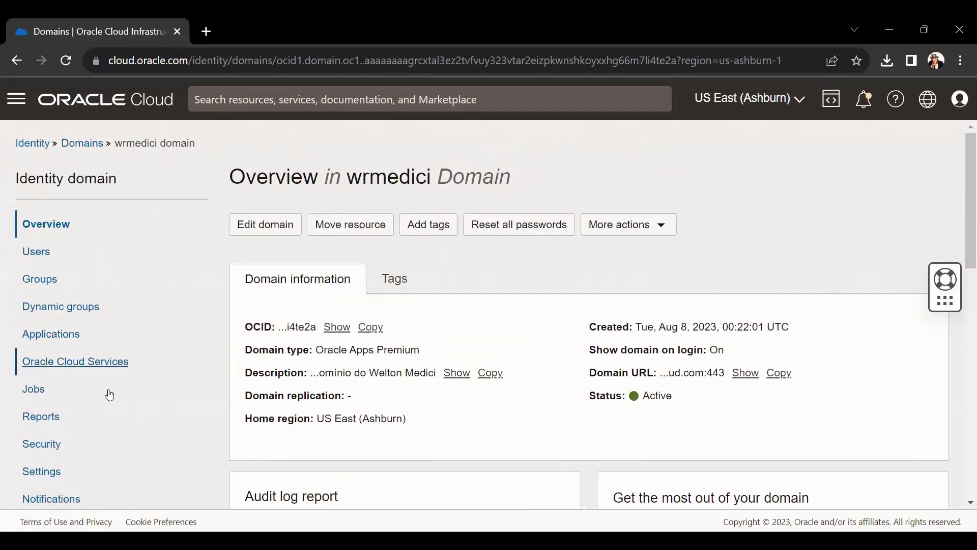
{"action": "left_click", "coordinate": [55, 469]}
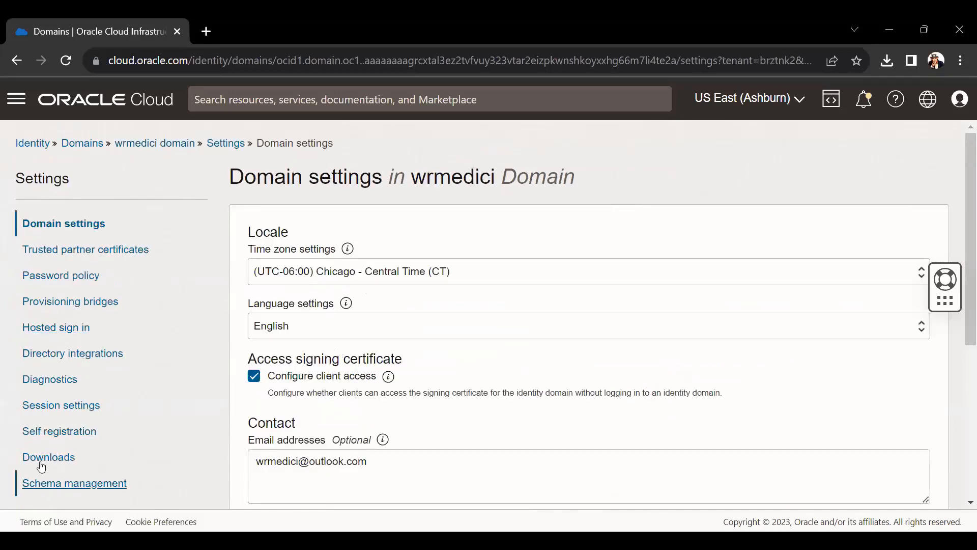
{"action": "scroll", "coordinate": [267, 390], "scroll_direction": "down", "scroll_amount": 1}
{"action": "scroll", "coordinate": [267, 390], "scroll_direction": "down", "scroll_amount": 4}
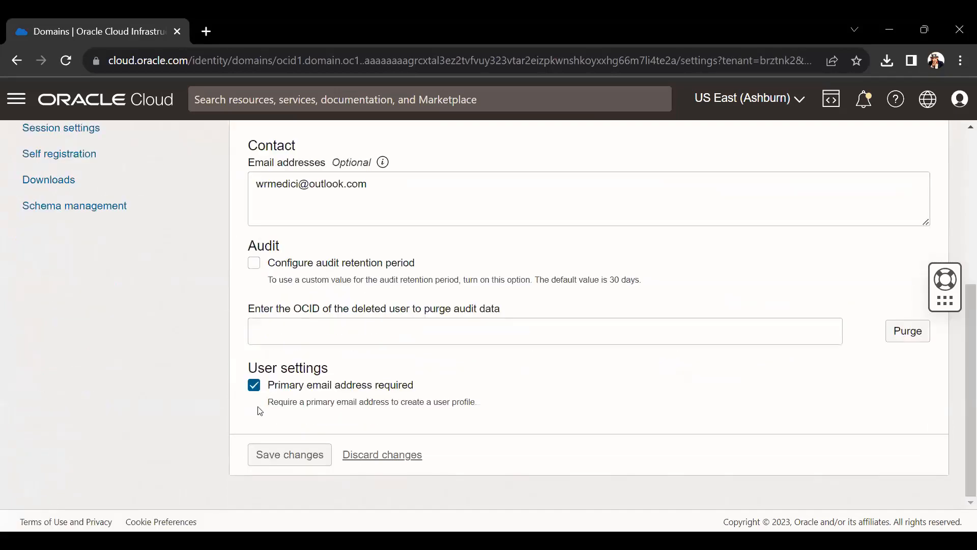
{"action": "left_click_drag", "start_coordinate": [304, 388], "coordinate": [442, 387]}
{"action": "left_click", "coordinate": [442, 387]}
{"action": "scroll", "coordinate": [435, 404], "scroll_direction": "up", "scroll_amount": 5}
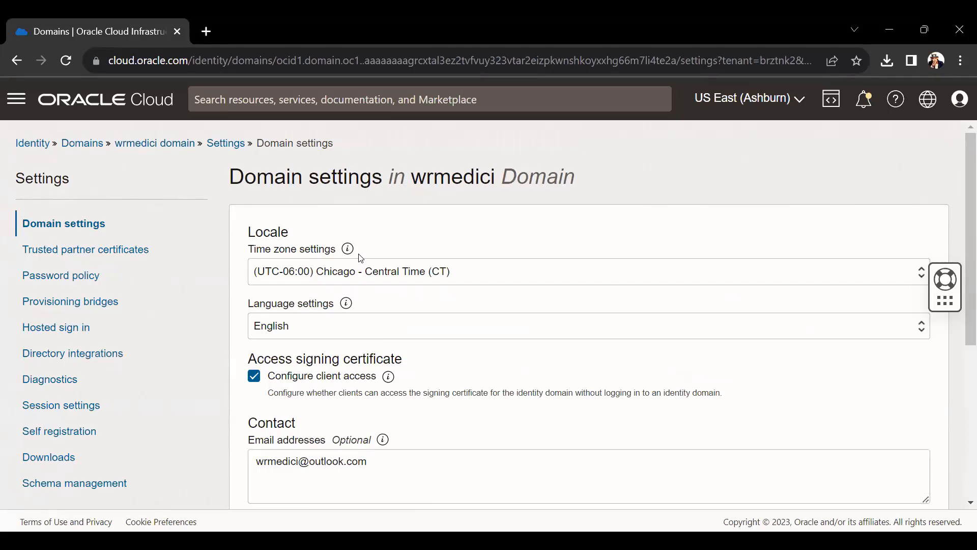
{"action": "scroll", "coordinate": [361, 257], "scroll_direction": "down", "scroll_amount": 5}
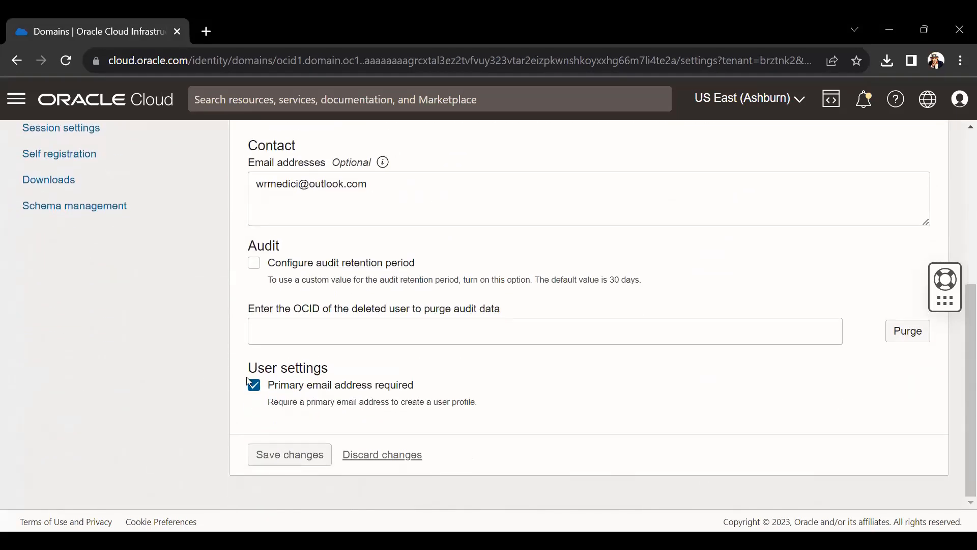
{"action": "scroll", "coordinate": [275, 394], "scroll_direction": "up", "scroll_amount": 3}
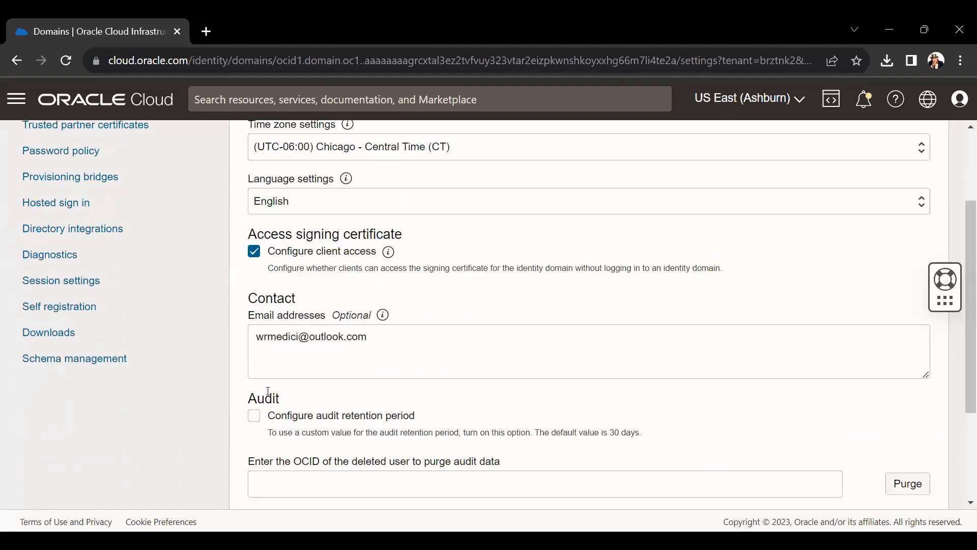
{"action": "scroll", "coordinate": [163, 386], "scroll_direction": "down", "scroll_amount": 3}
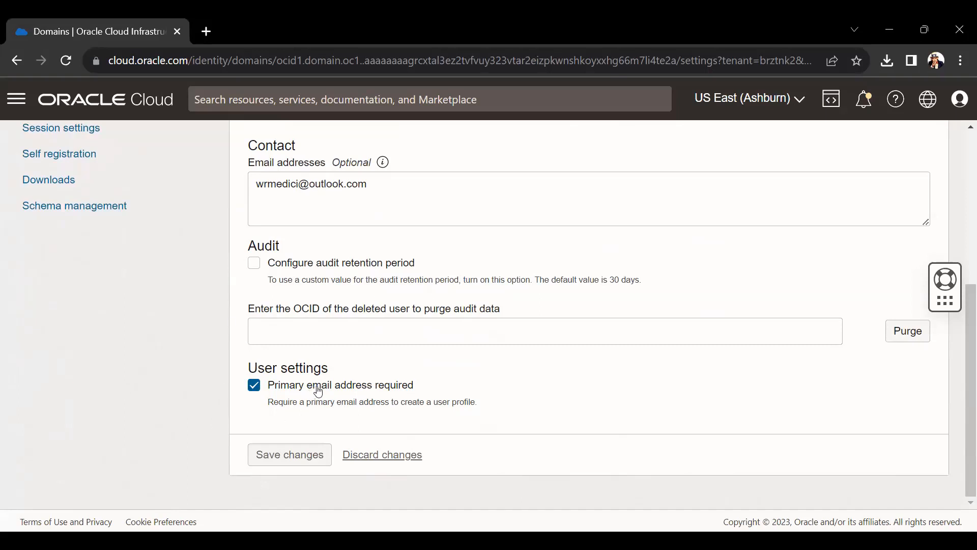
{"action": "scroll", "coordinate": [387, 387], "scroll_direction": "up", "scroll_amount": 2}
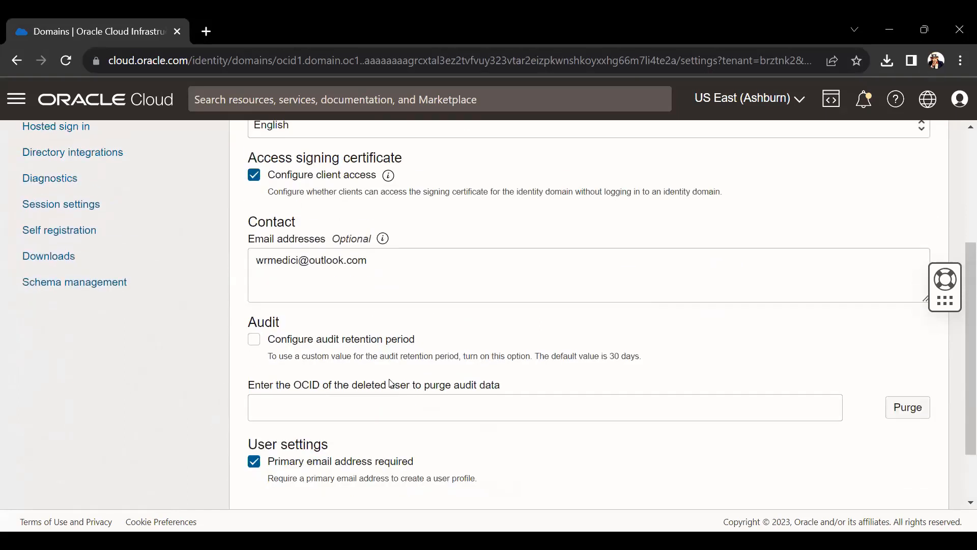
{"action": "scroll", "coordinate": [390, 383], "scroll_direction": "up", "scroll_amount": 4}
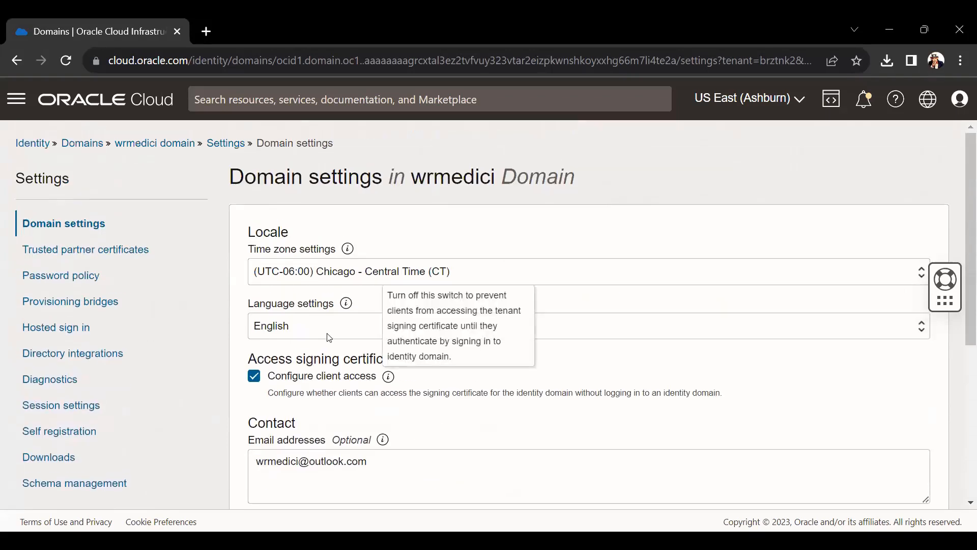
{"action": "left_click", "coordinate": [177, 150]}
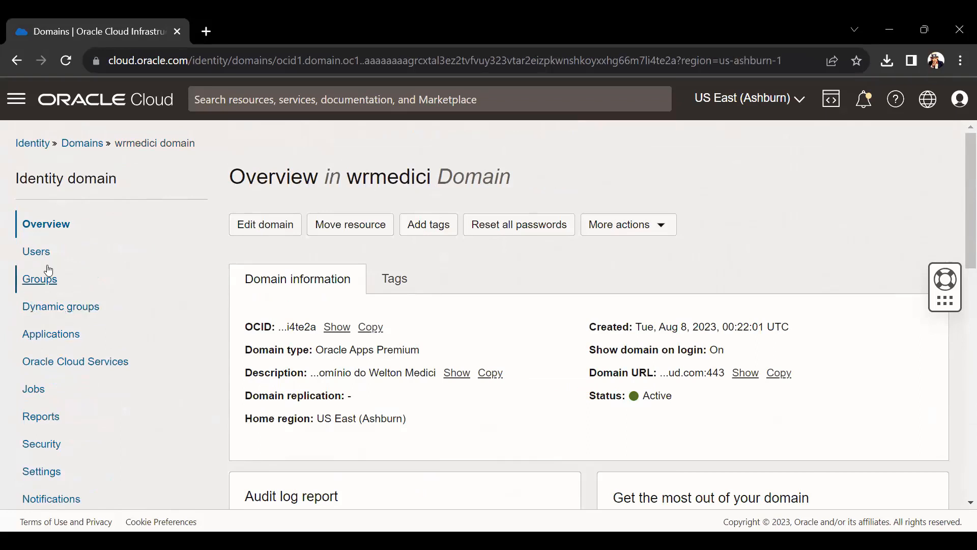
- Go from the wrmedici domain's users and groups to Settings > Directory integrations and add an AD bridge
{"action": "left_click", "coordinate": [39, 279]}
{"action": "left_click", "coordinate": [38, 254]}
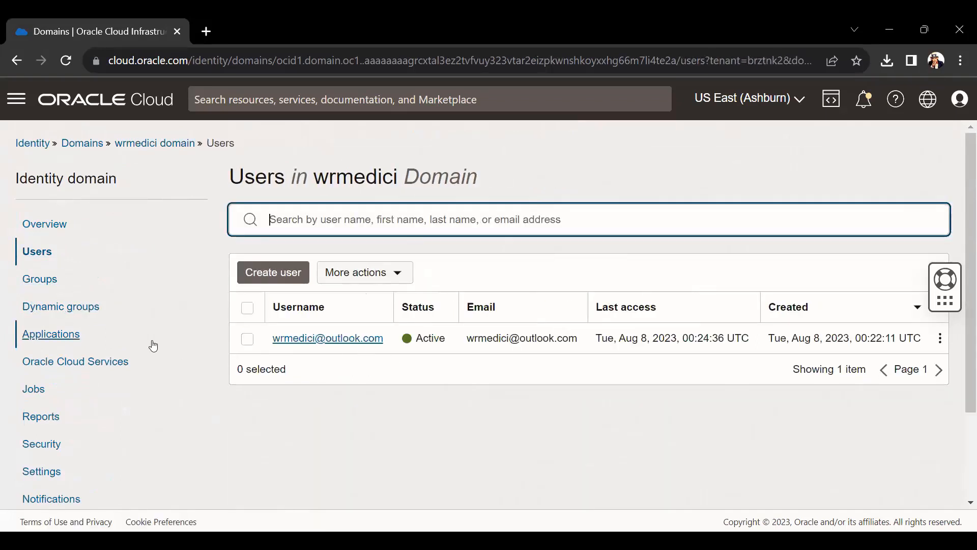
{"action": "left_click", "coordinate": [57, 291]}
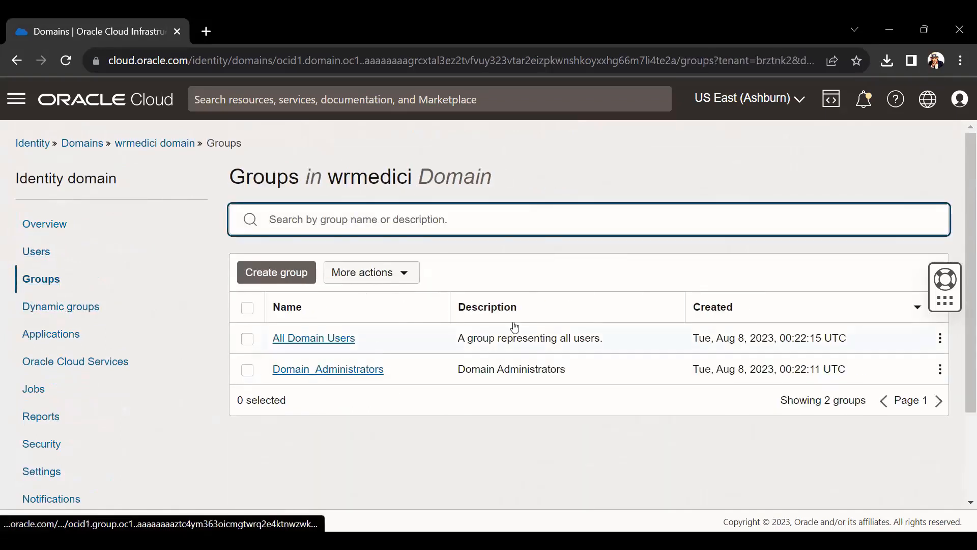
{"action": "left_click", "coordinate": [30, 253]}
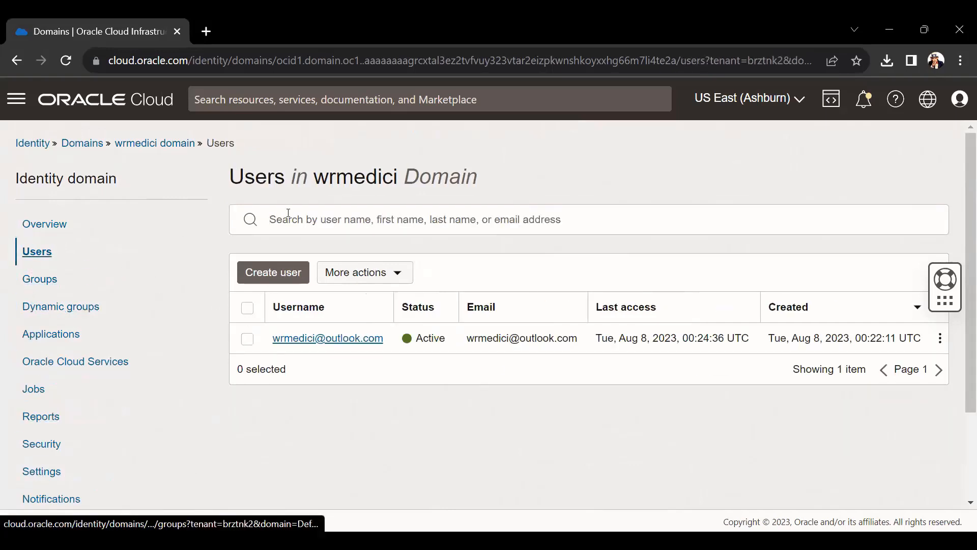
{"action": "left_click", "coordinate": [25, 475]}
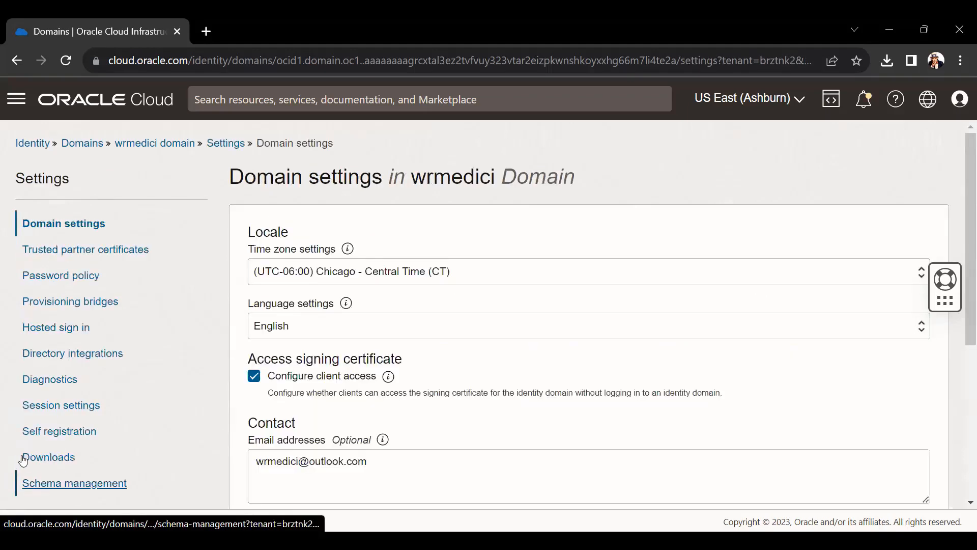
{"action": "left_click", "coordinate": [62, 358]}
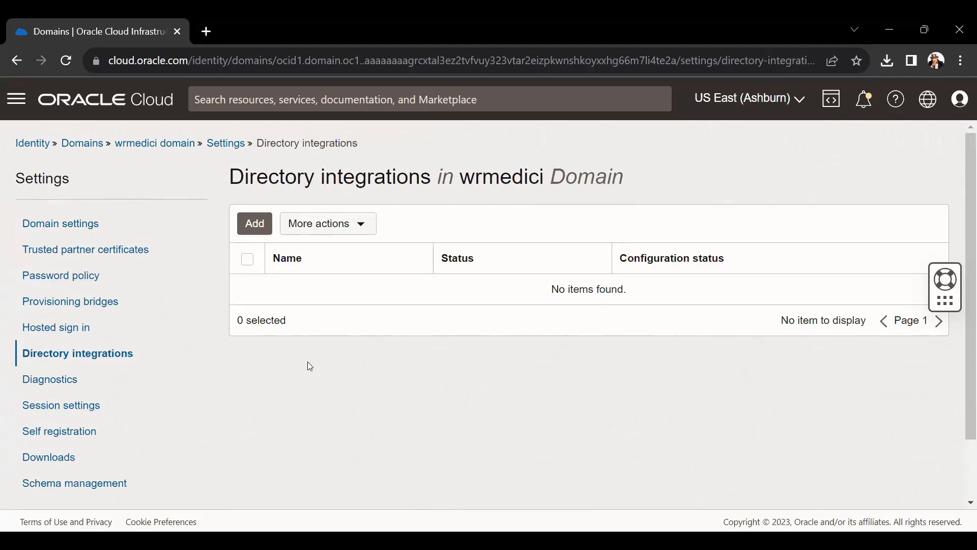
{"action": "left_click", "coordinate": [255, 224]}
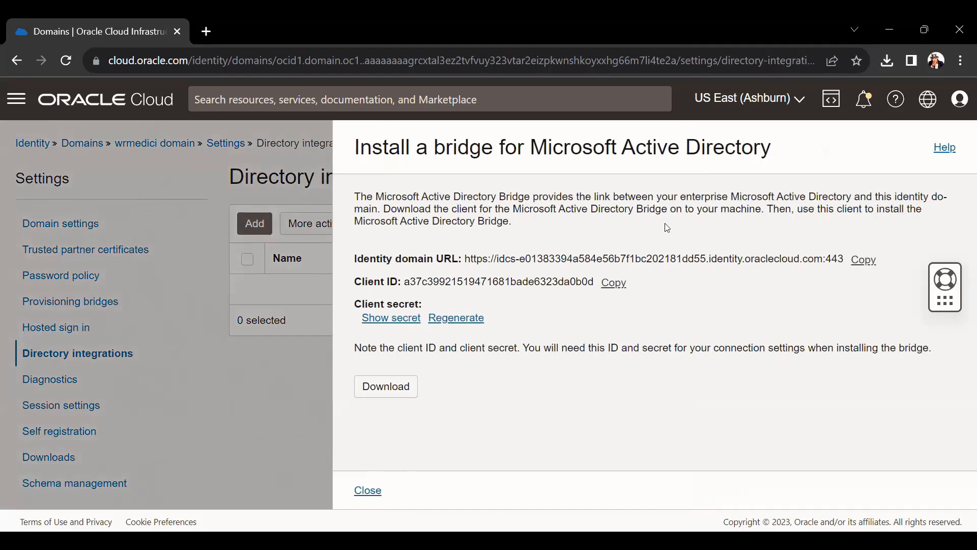
- Save the 3.0 MB installer ad-id-bridge-23.2.92-2301160723.exe to the Downloads folder
{"action": "left_click_drag", "start_coordinate": [938, 300], "coordinate": [938, 476]}
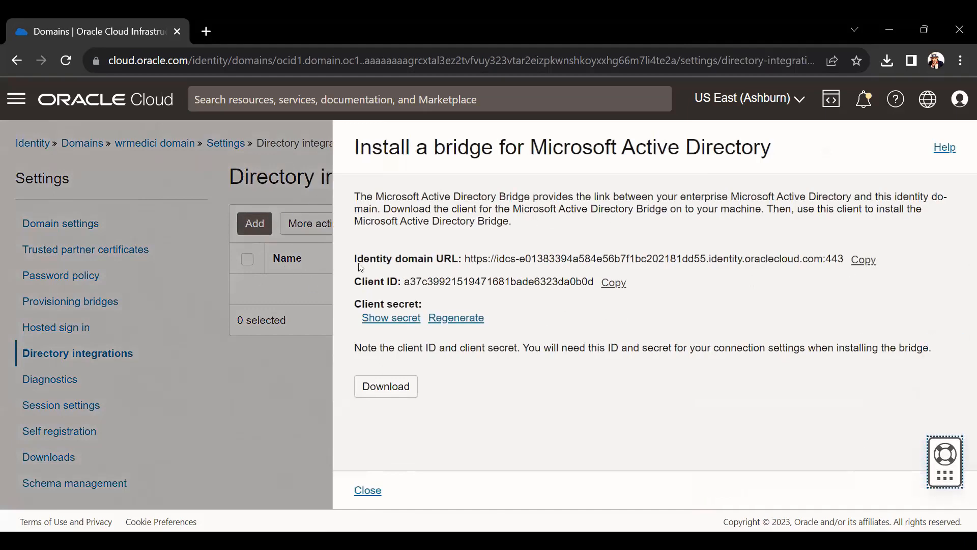
{"action": "left_click_drag", "start_coordinate": [354, 260], "coordinate": [448, 264]}
{"action": "left_click", "coordinate": [424, 280]}
{"action": "left_click", "coordinate": [366, 391]}
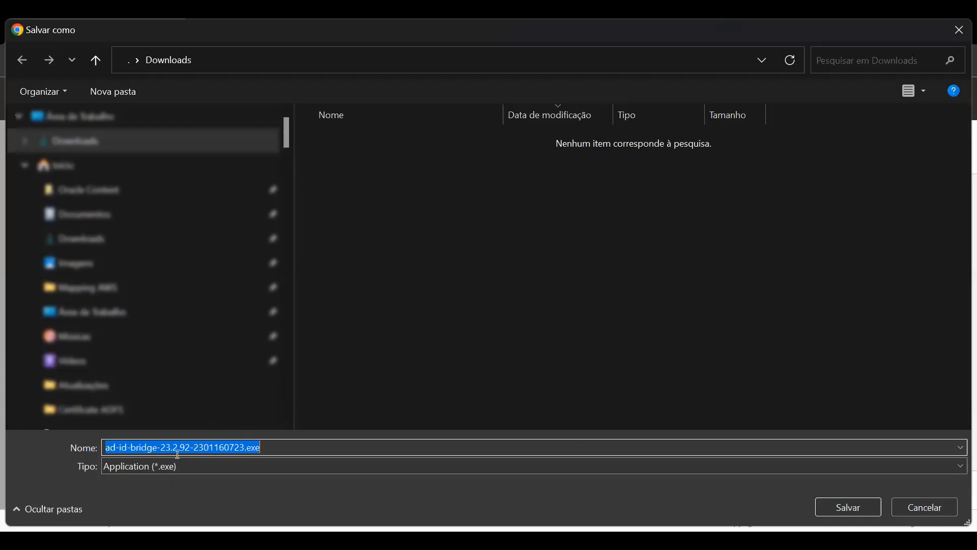
{"action": "left_click", "coordinate": [840, 505]}
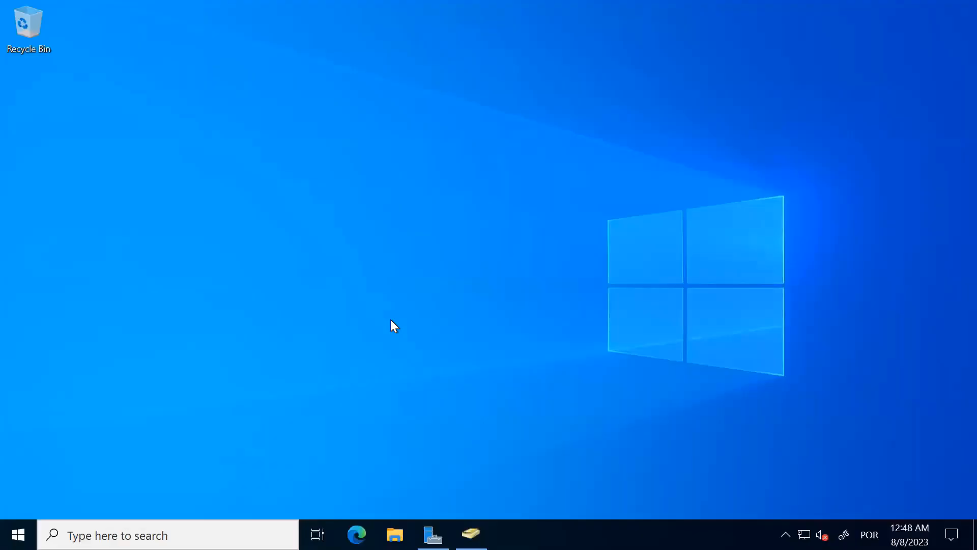
- Paste ad-id-bridge-23.2.92-2301160723.exe onto the desktop and run it
{"action": "right_click", "coordinate": [390, 319]}
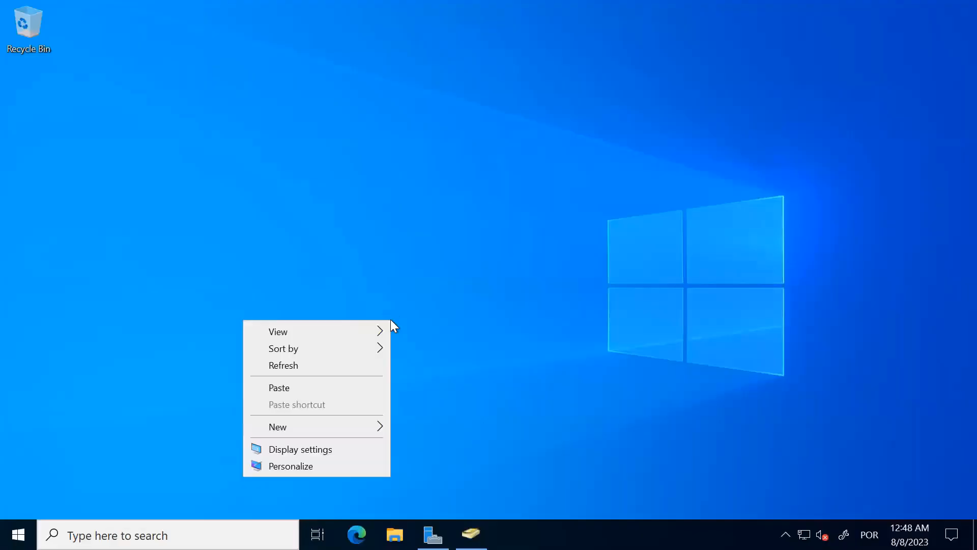
{"action": "left_click", "coordinate": [306, 391]}
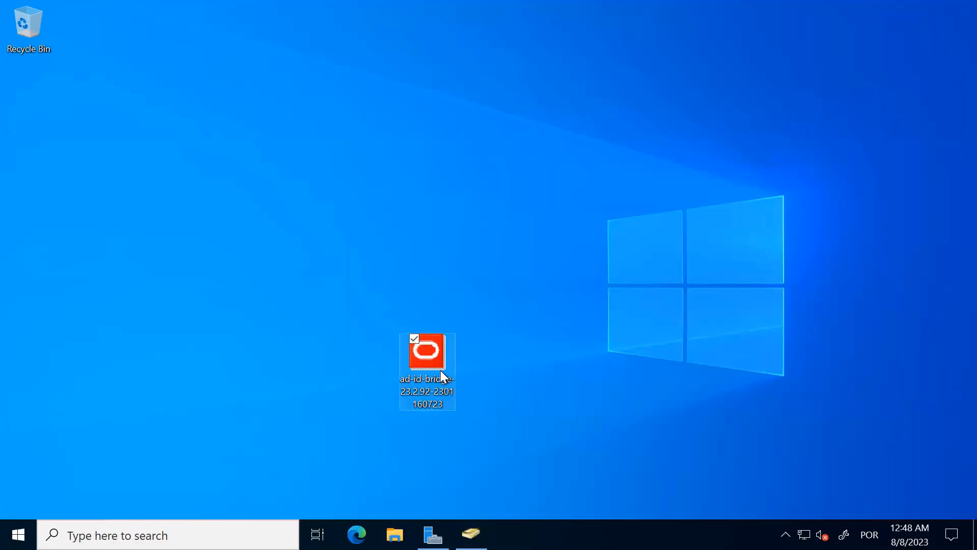
{"action": "double_click", "coordinate": [441, 372]}
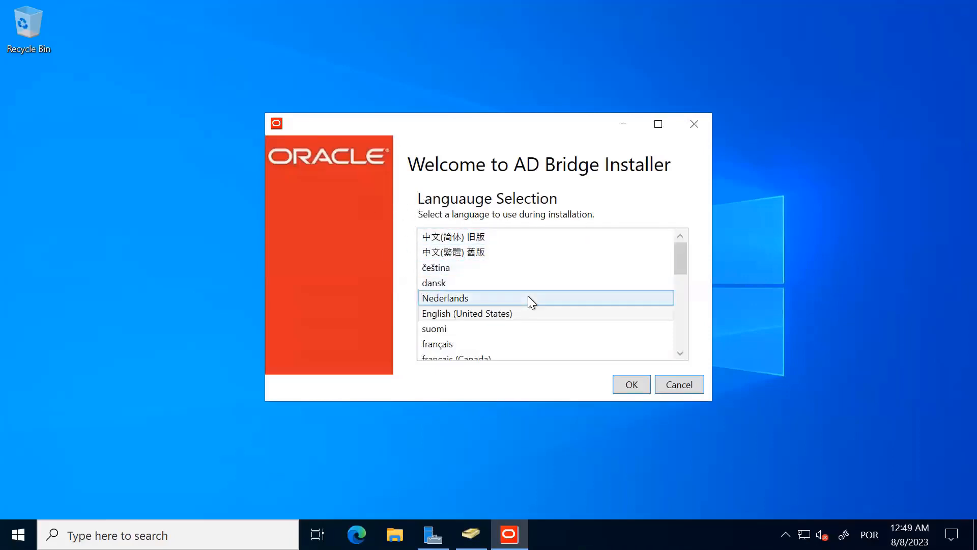
- Confirm the installer language, keep the default destination folder, and continue without a proxy
{"action": "scroll", "coordinate": [527, 296], "scroll_direction": "down", "scroll_amount": 2}
{"action": "scroll", "coordinate": [543, 298], "scroll_direction": "up", "scroll_amount": 1}
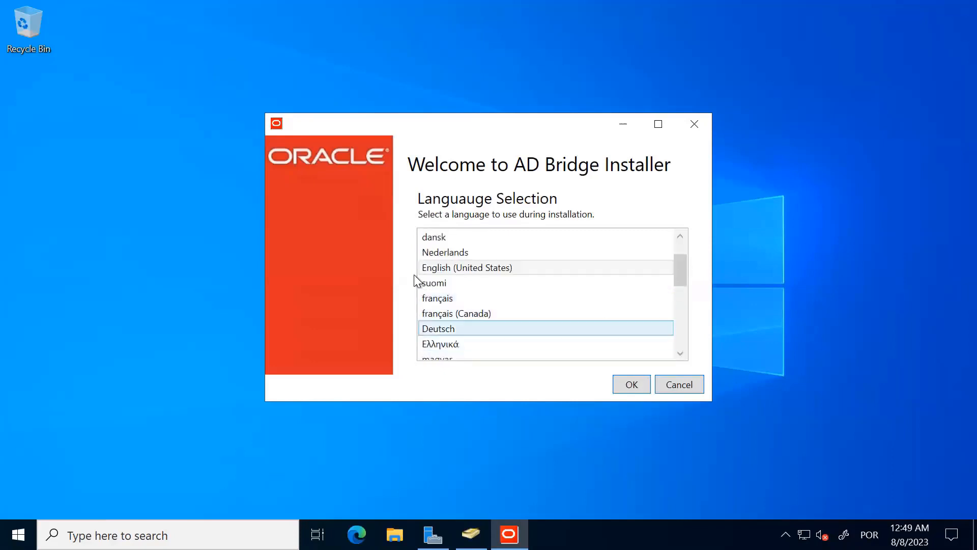
{"action": "left_click", "coordinate": [640, 386]}
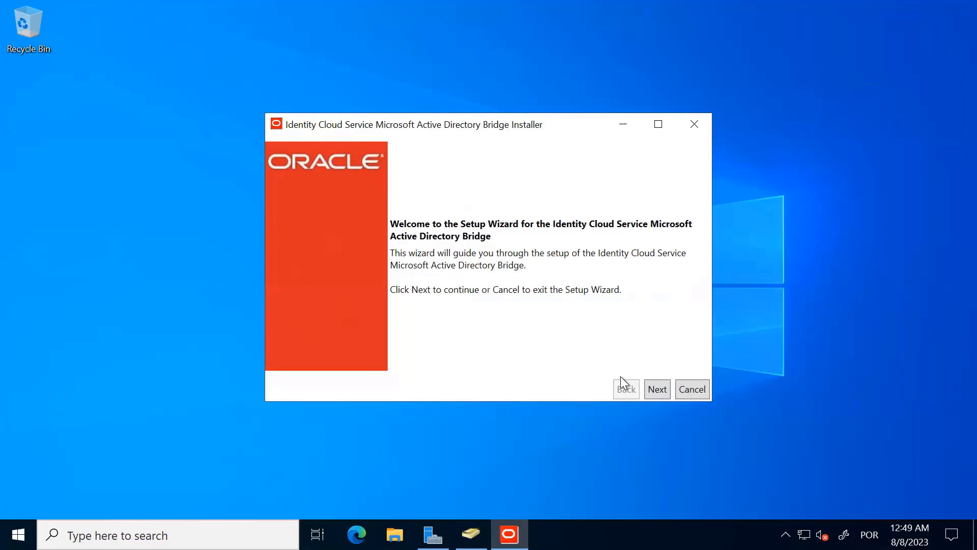
{"action": "left_click", "coordinate": [651, 390]}
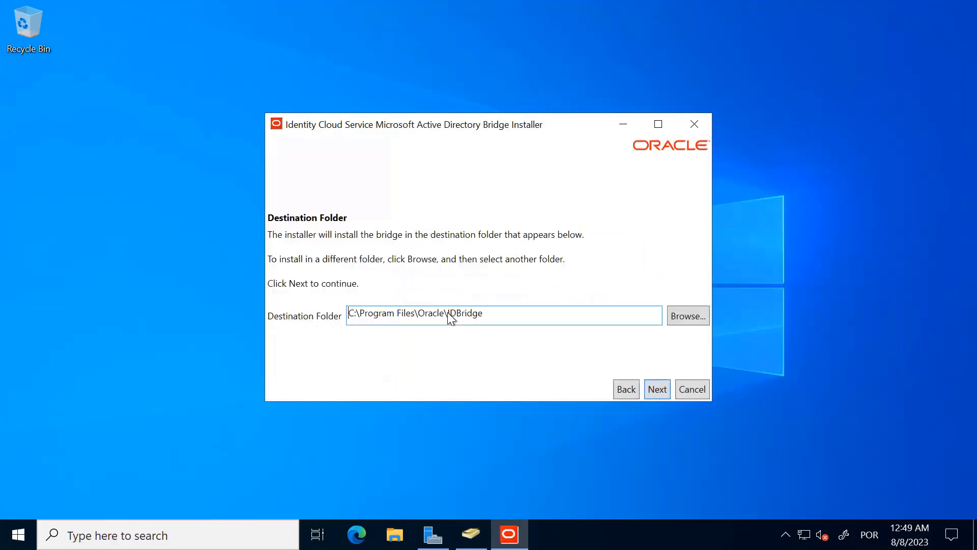
{"action": "left_click", "coordinate": [652, 390]}
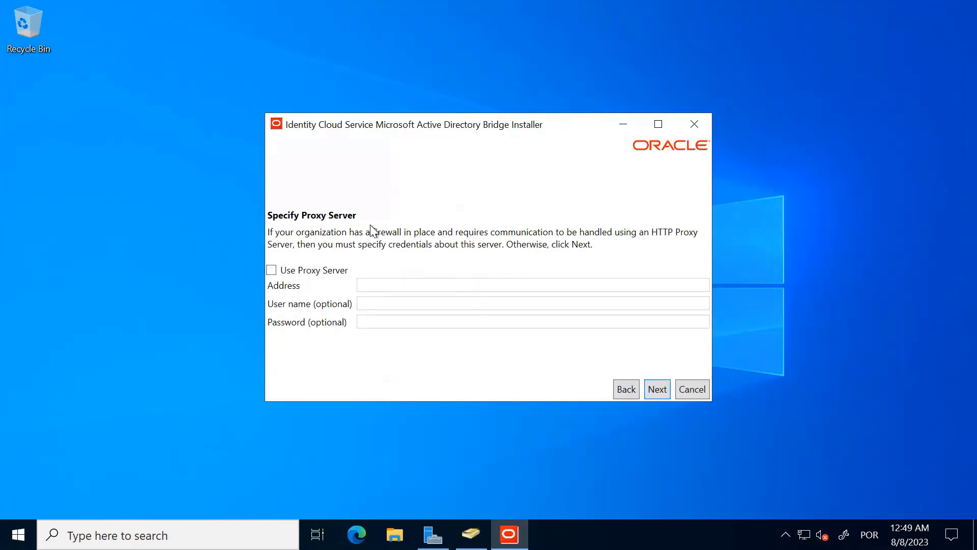
{"action": "left_click", "coordinate": [655, 391]}
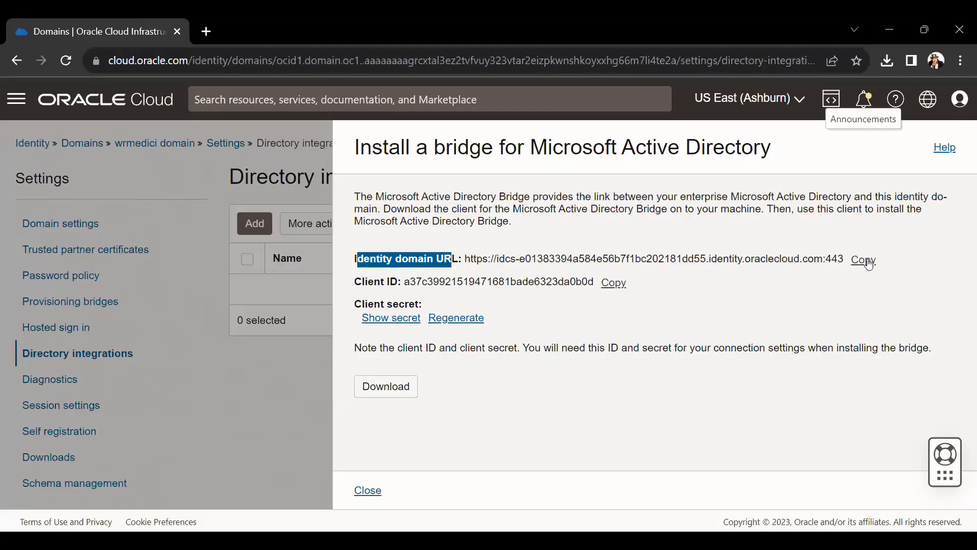
- Paste the identity domain URL, client ID and client secret, and test the connection successfully
{"action": "left_click", "coordinate": [861, 260]}
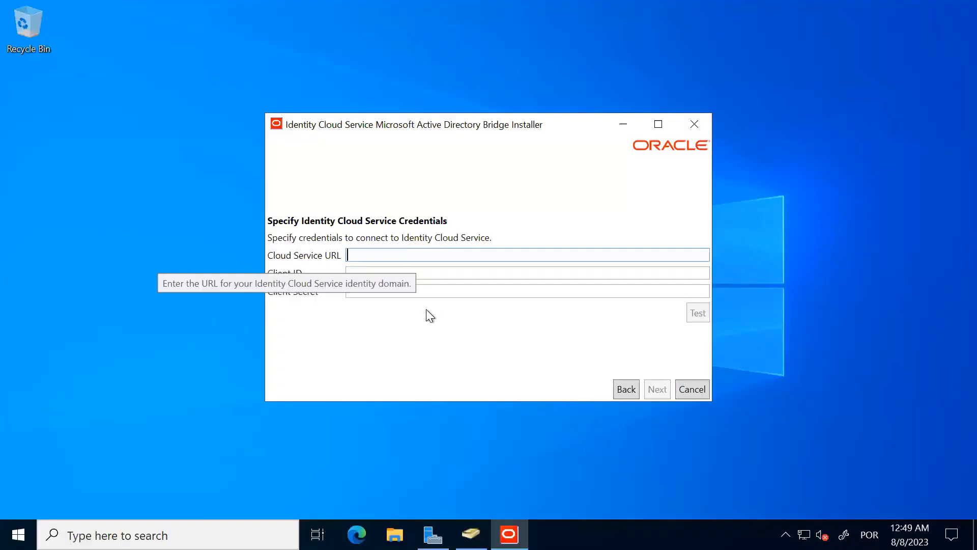
{"action": "right_click", "coordinate": [356, 255]}
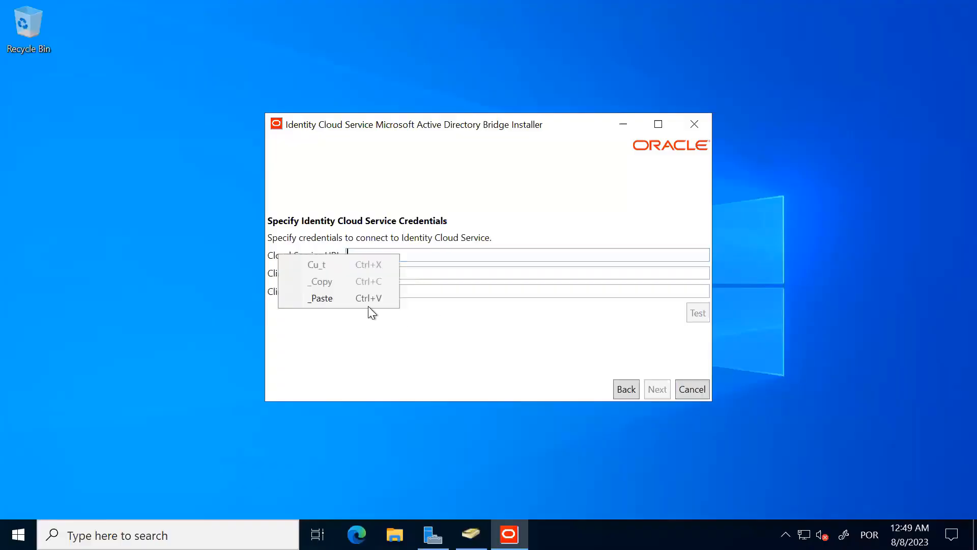
{"action": "left_click", "coordinate": [368, 300]}
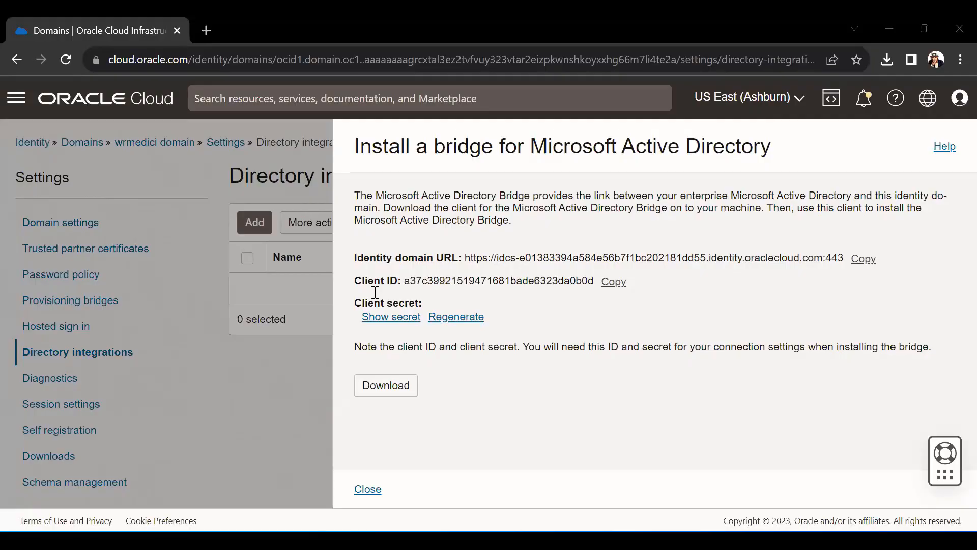
{"action": "left_click", "coordinate": [375, 273]}
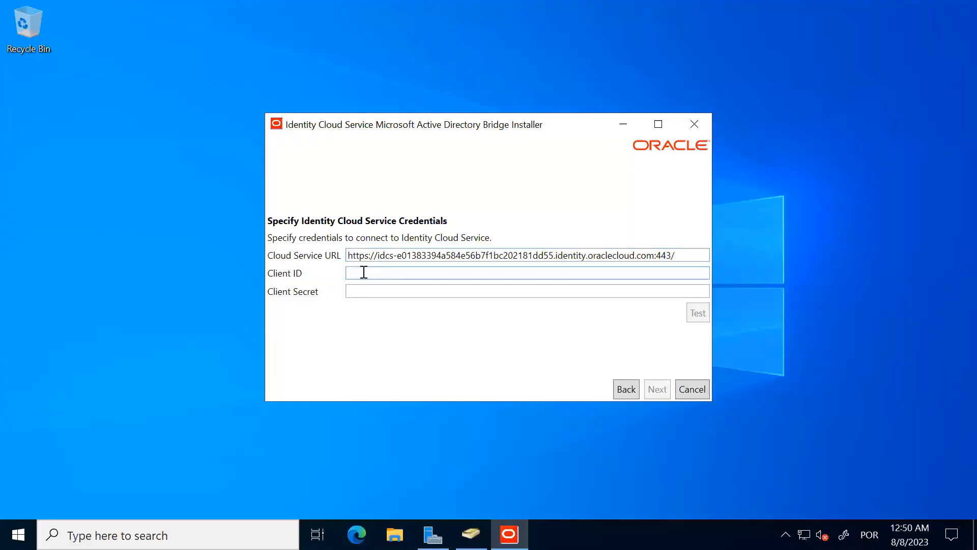
{"action": "key", "text": "ctrl+v"}
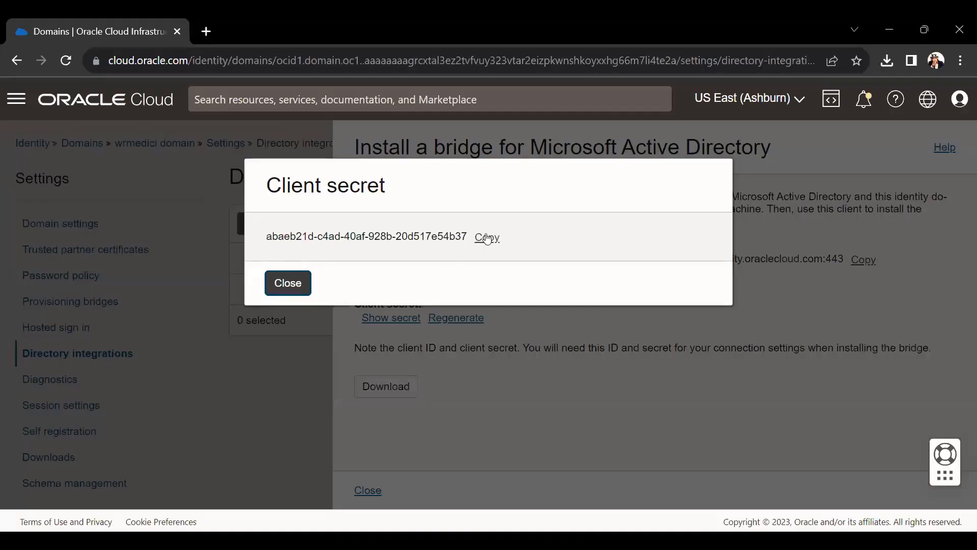
{"action": "left_click", "coordinate": [487, 238]}
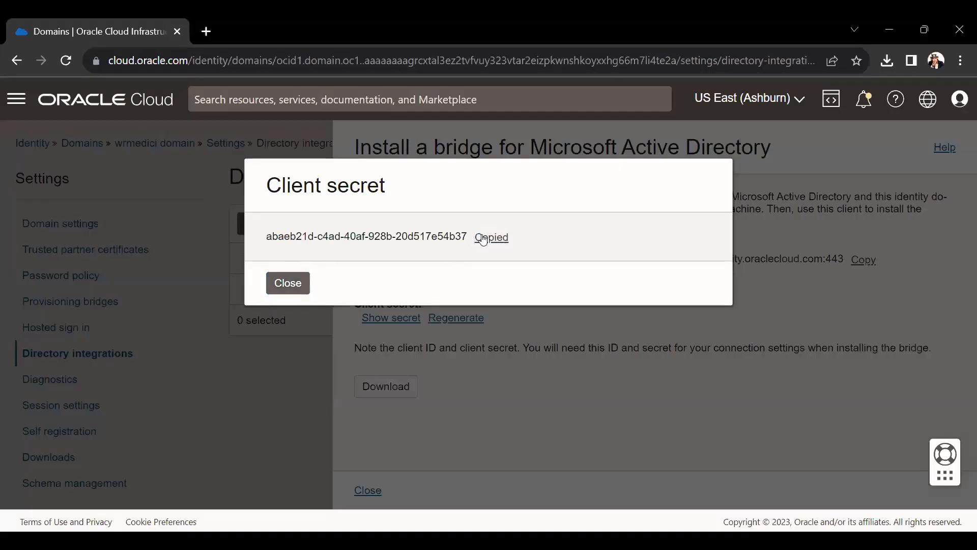
{"action": "left_click", "coordinate": [286, 282]}
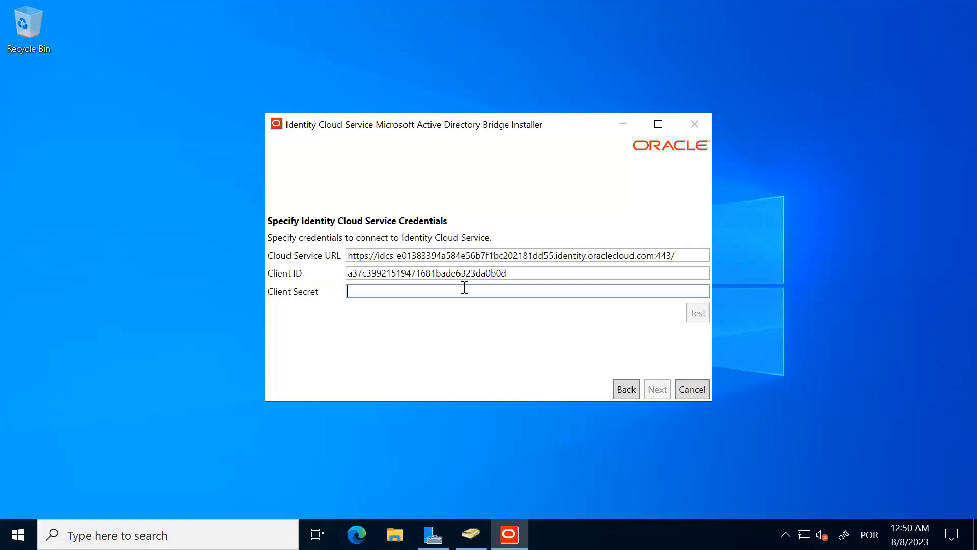
{"action": "left_click", "coordinate": [465, 289]}
{"action": "key", "text": "ctrl+v"}
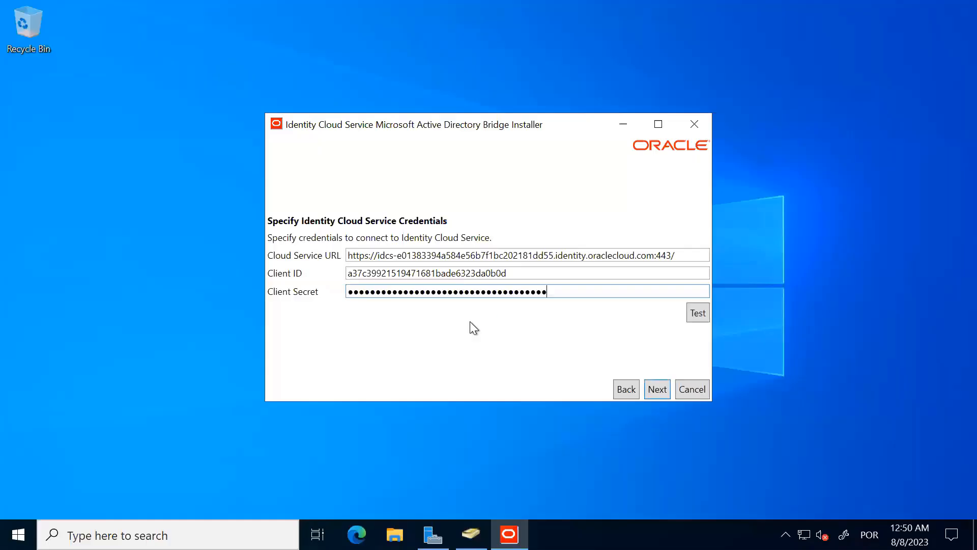
{"action": "left_click", "coordinate": [690, 314]}
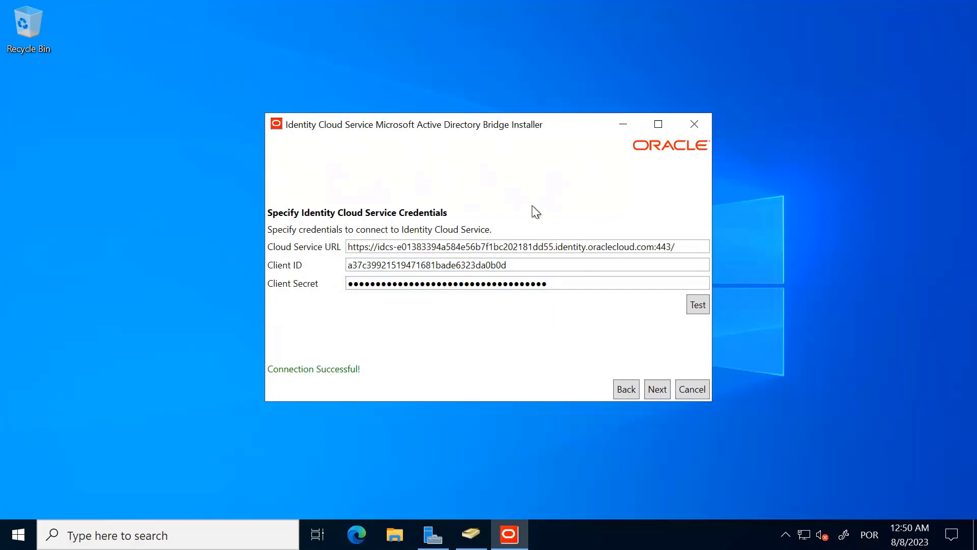
{"action": "left_click", "coordinate": [657, 390]}
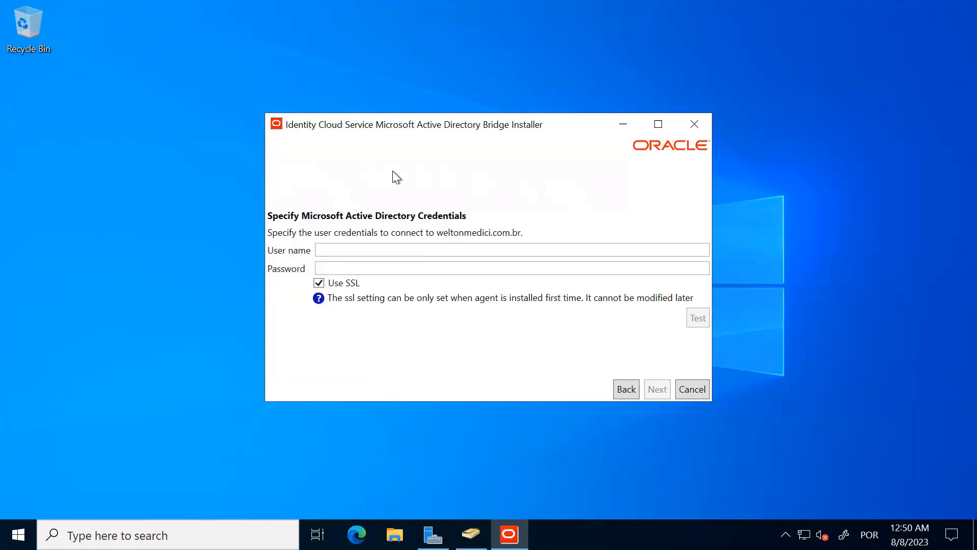
- Turn off SSL, enter user 'administrator' and its password, and test the connection
{"action": "left_click", "coordinate": [318, 283]}
{"action": "left_click", "coordinate": [335, 249]}
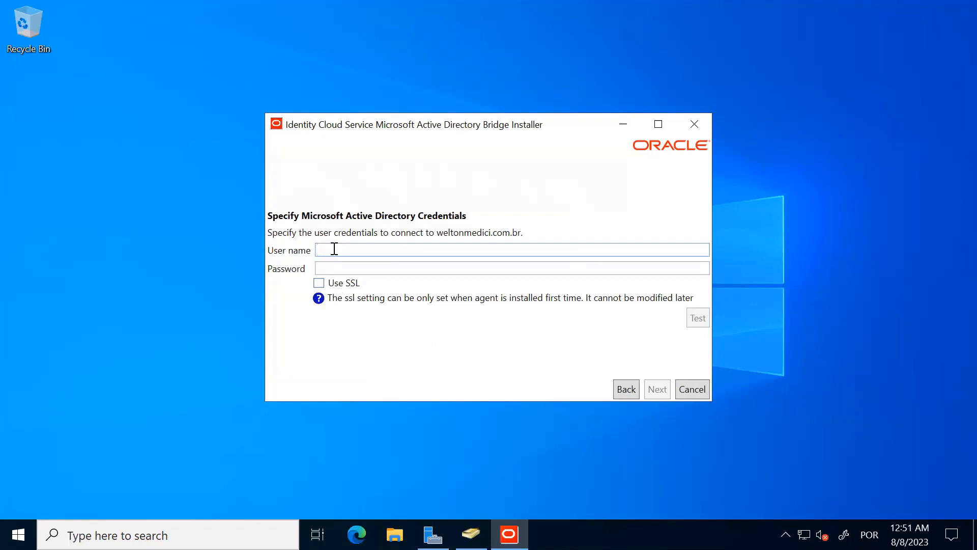
{"action": "type", "text": "administrator"}
{"action": "key", "text": "Tab"}
{"action": "type", "text": "●●●●●●●●●●"}
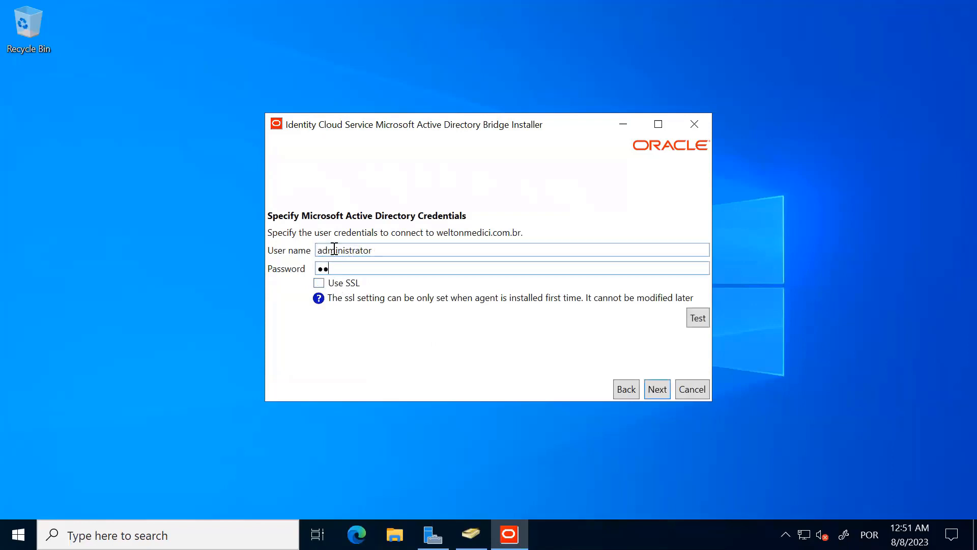
{"action": "type", "text": "●●"}
{"action": "left_click", "coordinate": [695, 319]}
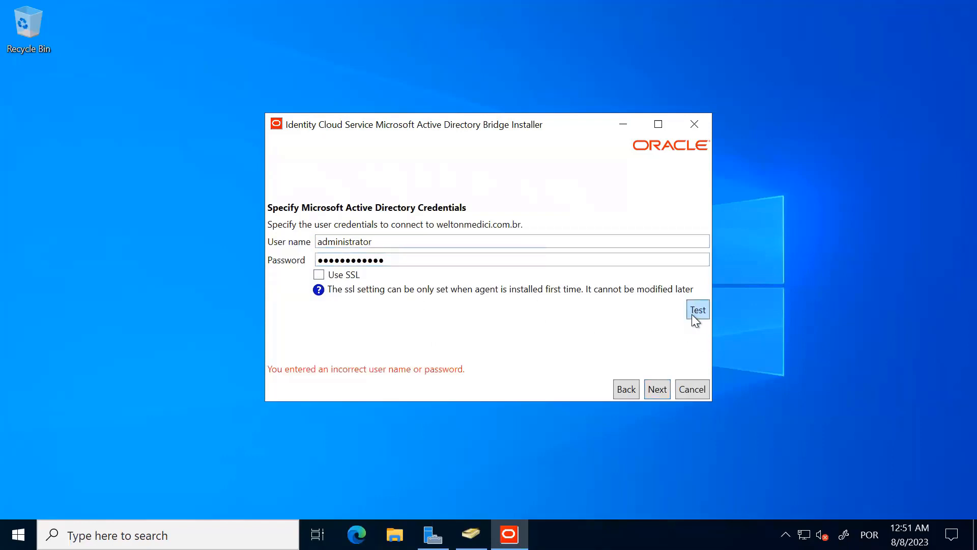
- Re-enter the password until the test succeeds, then install the bridge and close the wizard
{"action": "left_click_drag", "start_coordinate": [435, 260], "coordinate": [281, 266]}
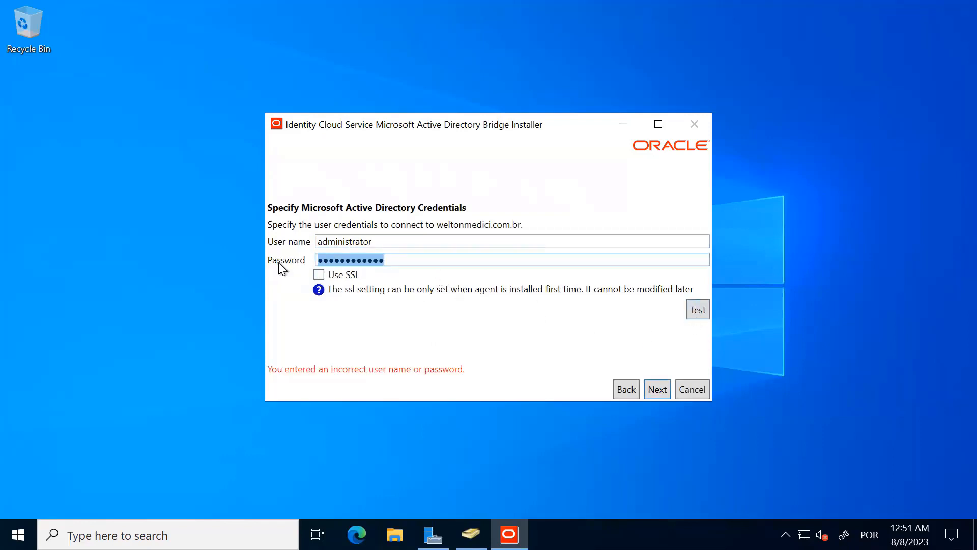
{"action": "type", "text": "●●●●●●●●●●●●"}
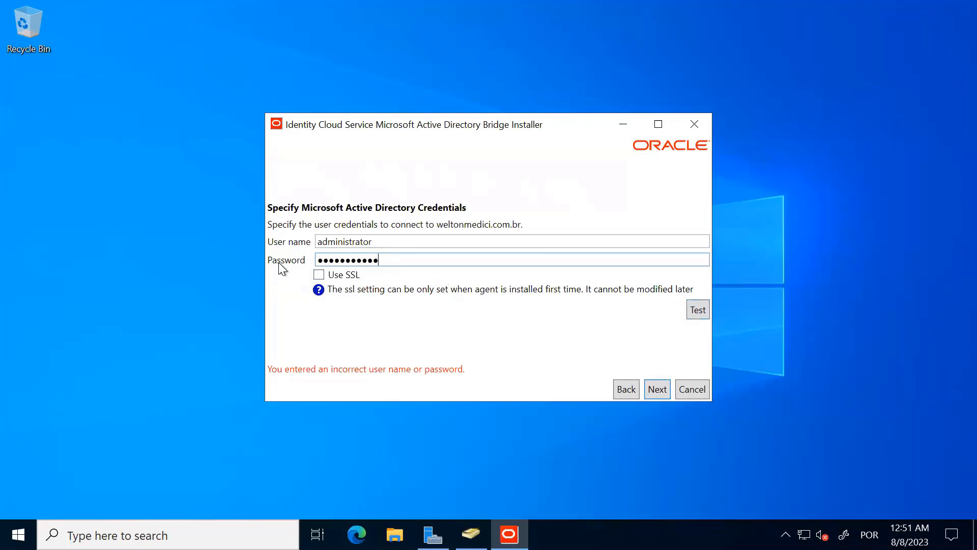
{"action": "left_click", "coordinate": [697, 311]}
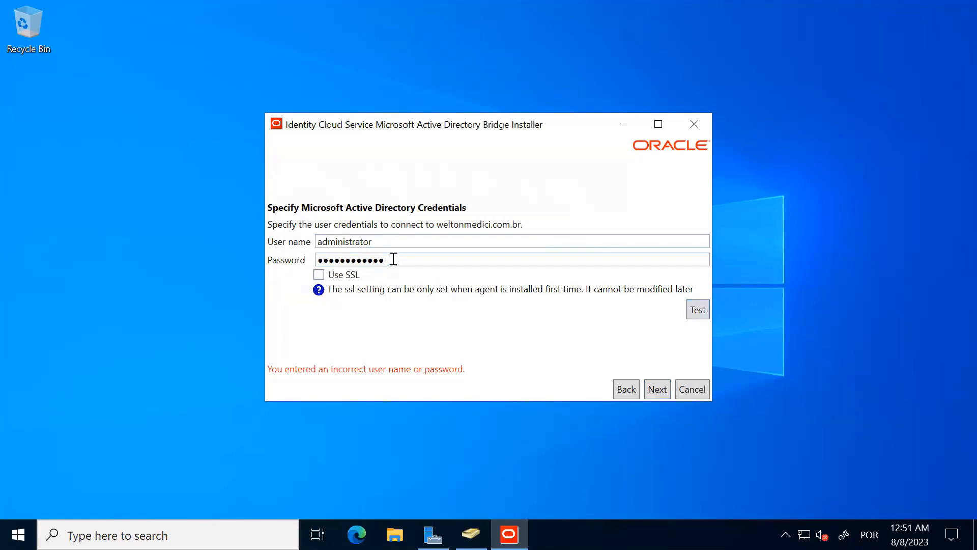
{"action": "left_click", "coordinate": [392, 258]}
{"action": "left_click_drag", "start_coordinate": [226, 260], "coordinate": [227, 247]}
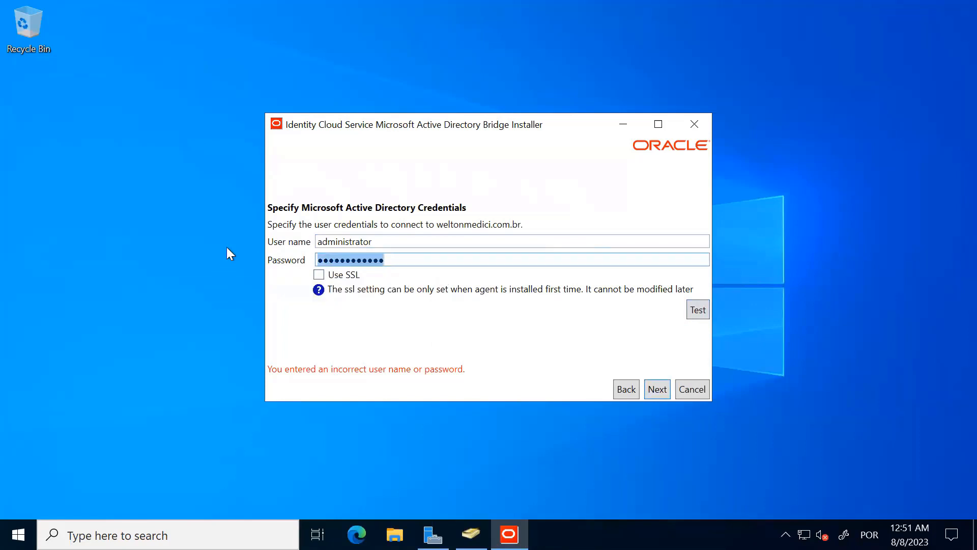
{"action": "type", "text": "•••••••••"}
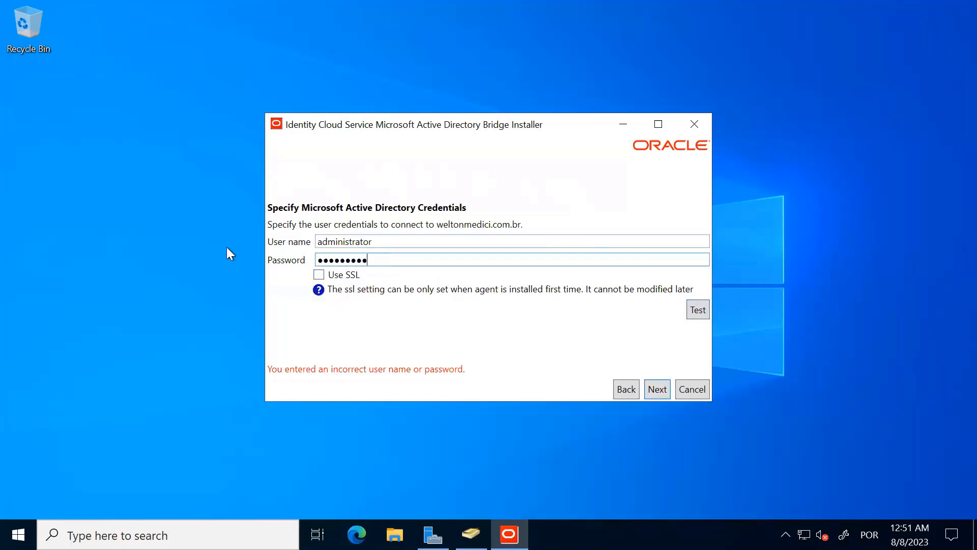
{"action": "type", "text": "•••"}
{"action": "left_click", "coordinate": [706, 310]}
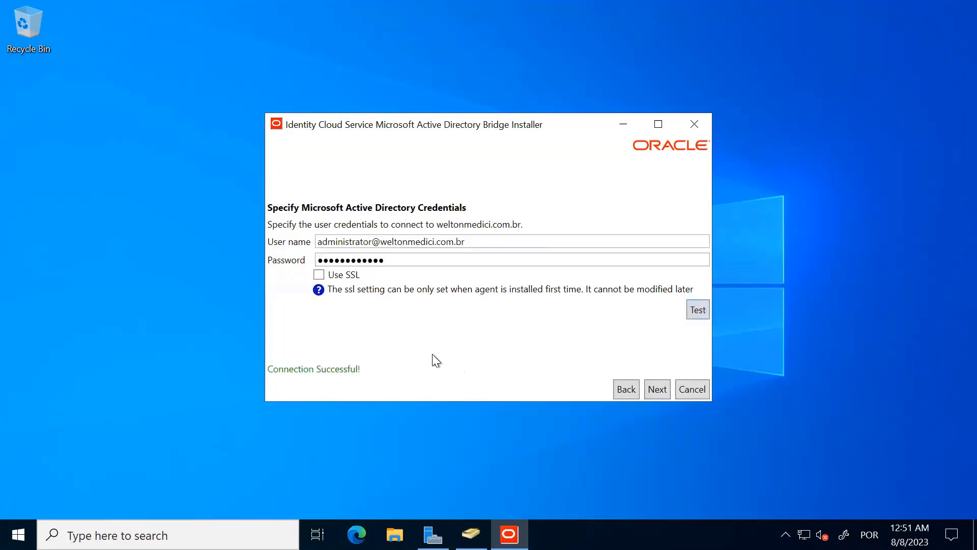
{"action": "left_click", "coordinate": [649, 393]}
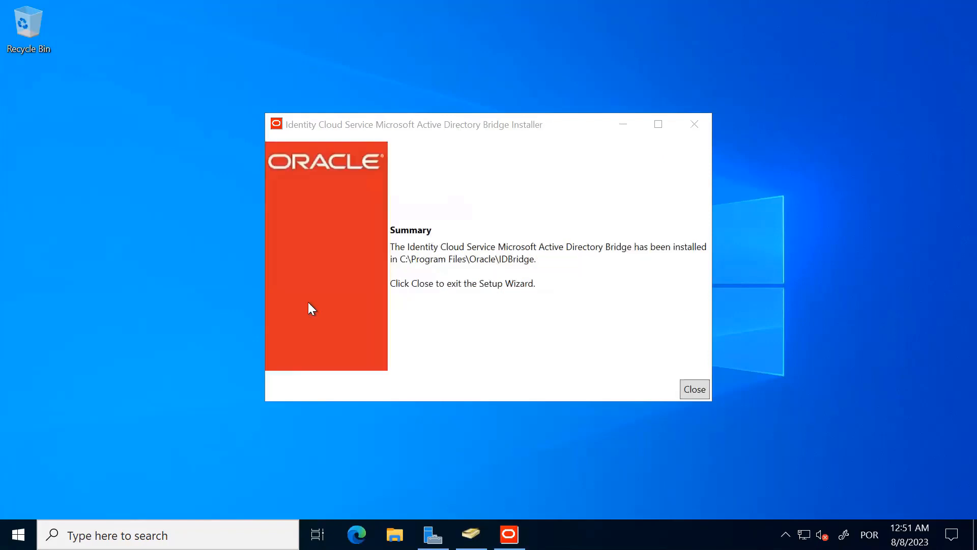
{"action": "left_click", "coordinate": [695, 389]}
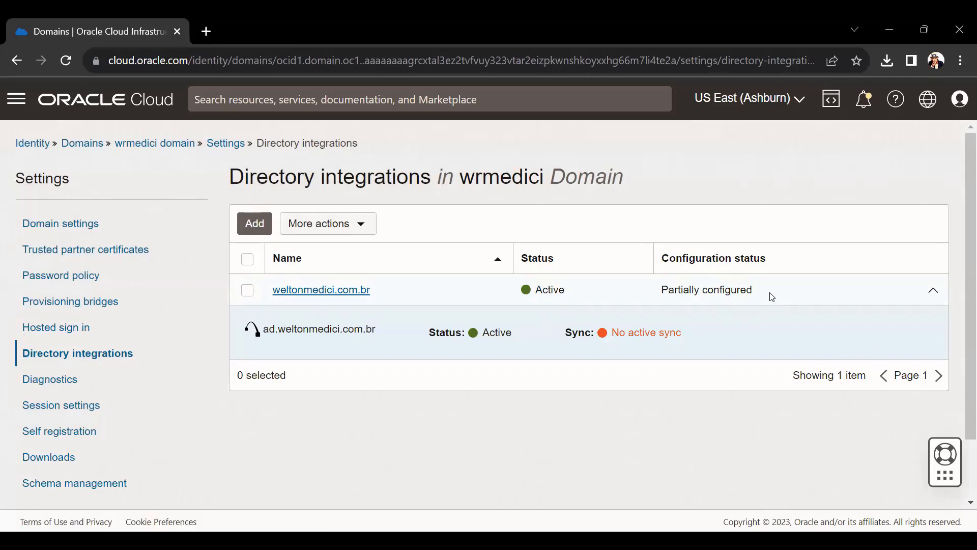
- Check the weltonmedici.com.br integration's Partially configured status and actions, then open its details
{"action": "left_click_drag", "start_coordinate": [760, 295], "coordinate": [660, 291]}
{"action": "left_click", "coordinate": [713, 305]}
{"action": "left_click", "coordinate": [247, 289]}
{"action": "left_click", "coordinate": [325, 223]}
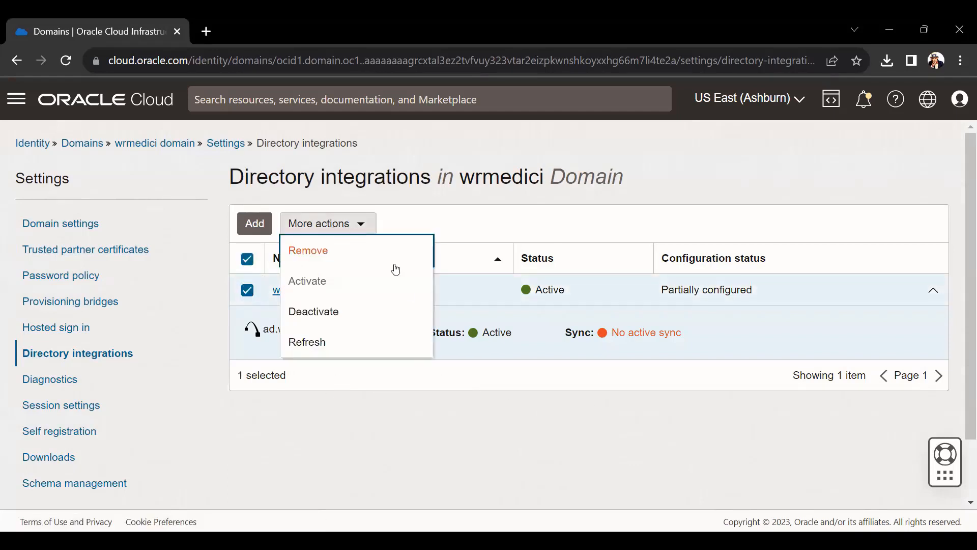
{"action": "left_click", "coordinate": [383, 344]}
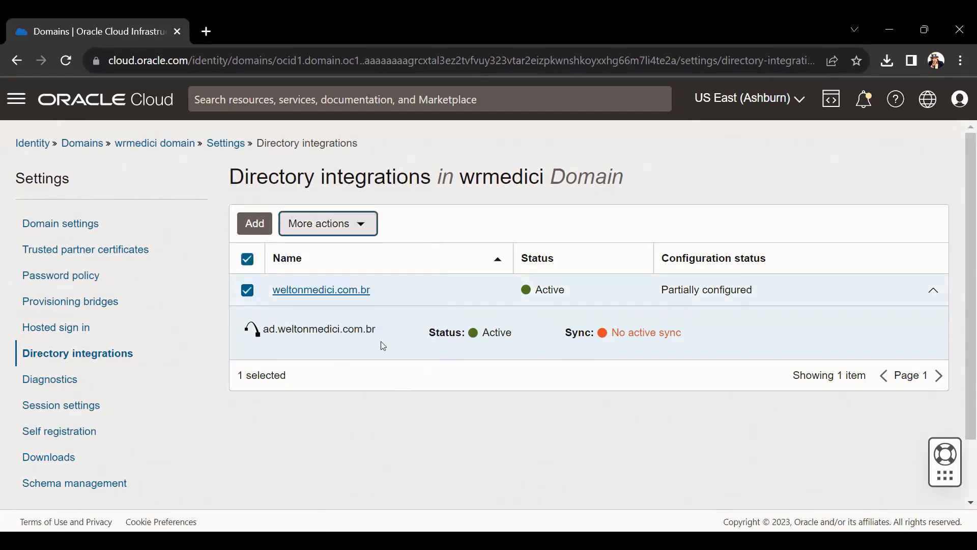
{"action": "left_click", "coordinate": [323, 290]}
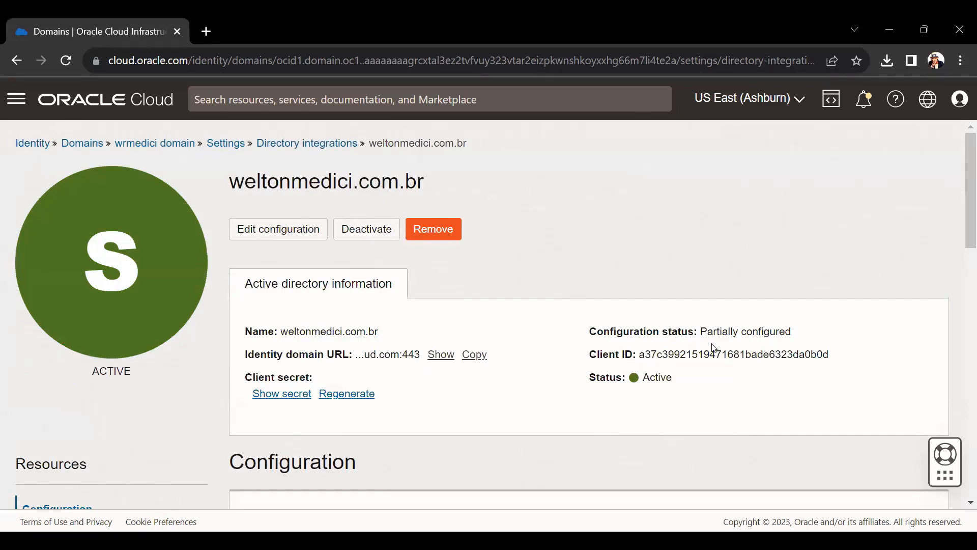
- Review the integration details, including the users OU tree, then enter Edit configuration
{"action": "scroll", "coordinate": [463, 343], "scroll_direction": "down", "scroll_amount": 6}
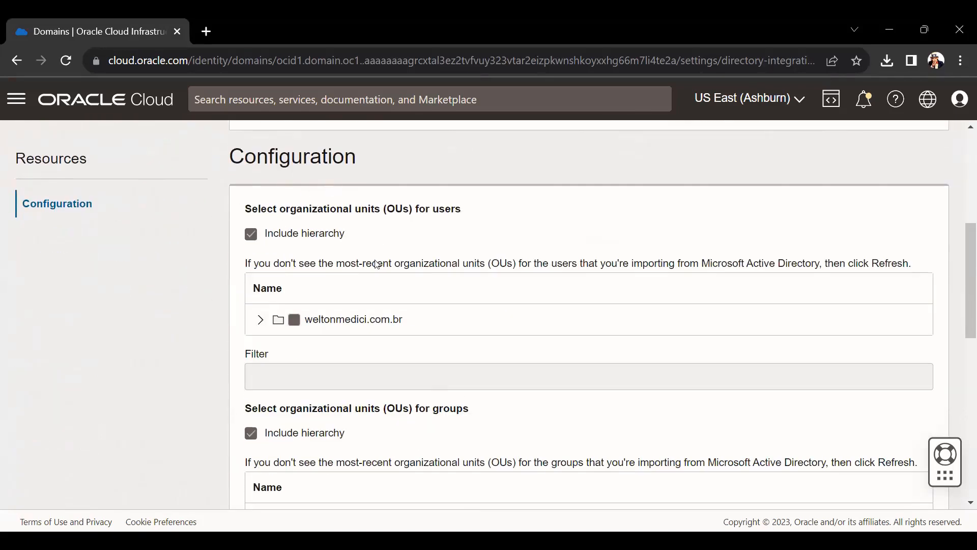
{"action": "scroll", "coordinate": [374, 262], "scroll_direction": "down", "scroll_amount": 1}
{"action": "left_click_drag", "start_coordinate": [257, 161], "coordinate": [276, 163]}
{"action": "double_click", "coordinate": [292, 166]}
{"action": "scroll", "coordinate": [401, 205], "scroll_direction": "up", "scroll_amount": 2}
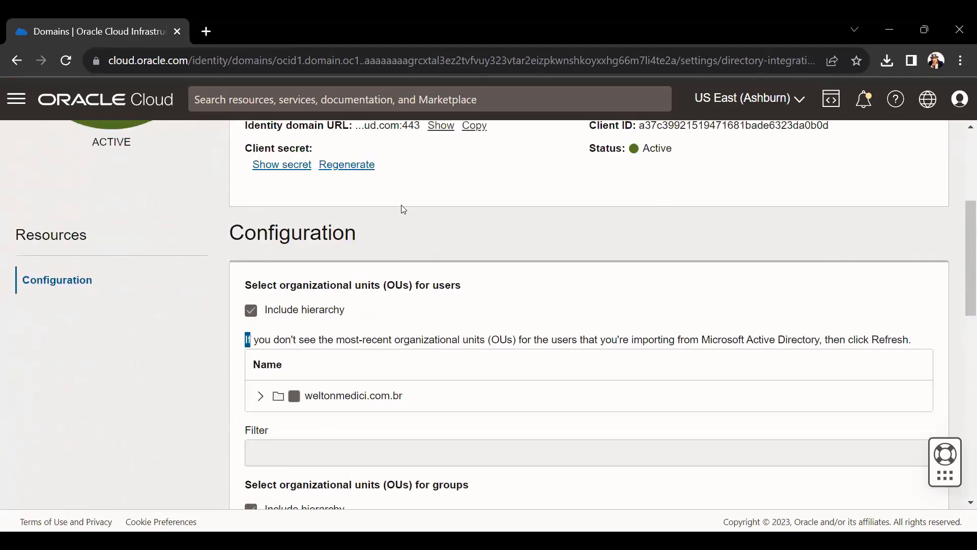
{"action": "left_click", "coordinate": [654, 268]}
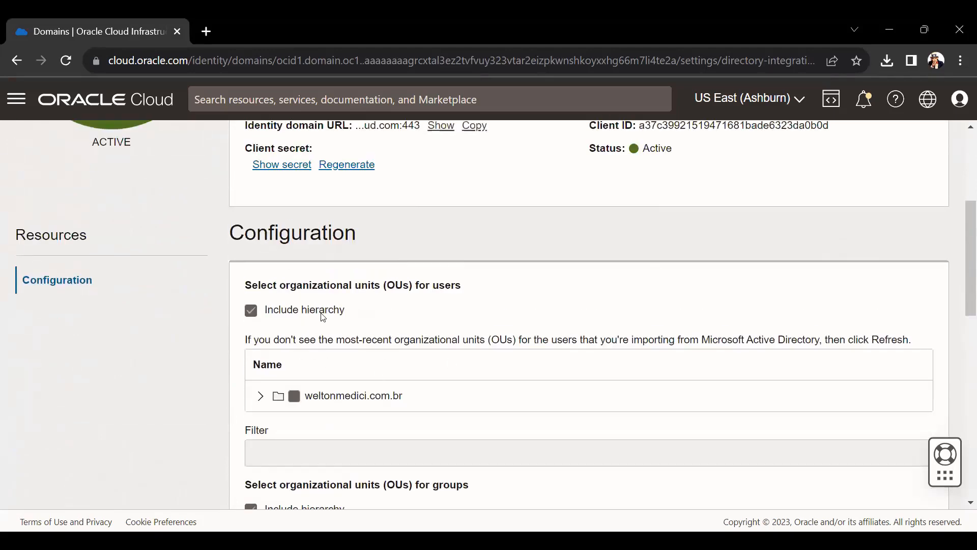
{"action": "left_click", "coordinate": [261, 396]}
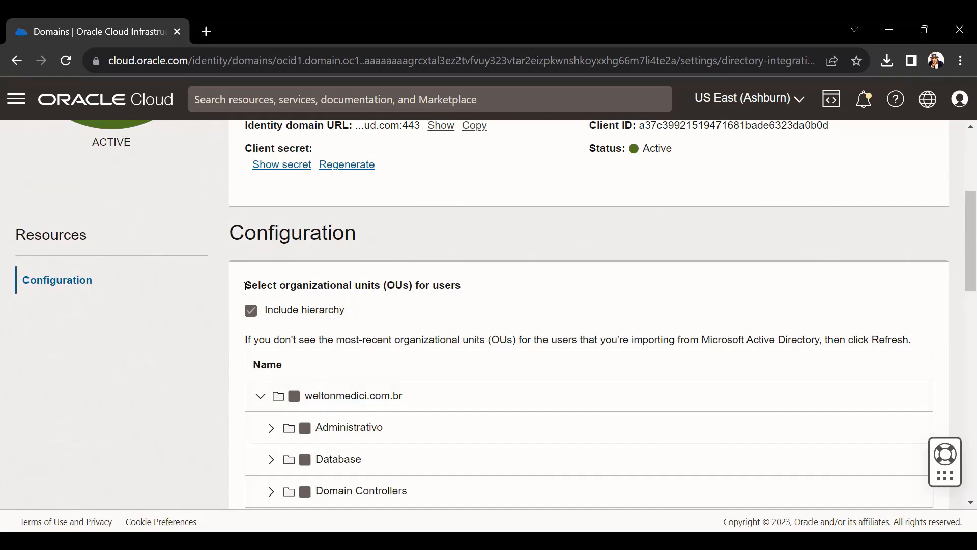
{"action": "scroll", "coordinate": [414, 283], "scroll_direction": "down", "scroll_amount": 5}
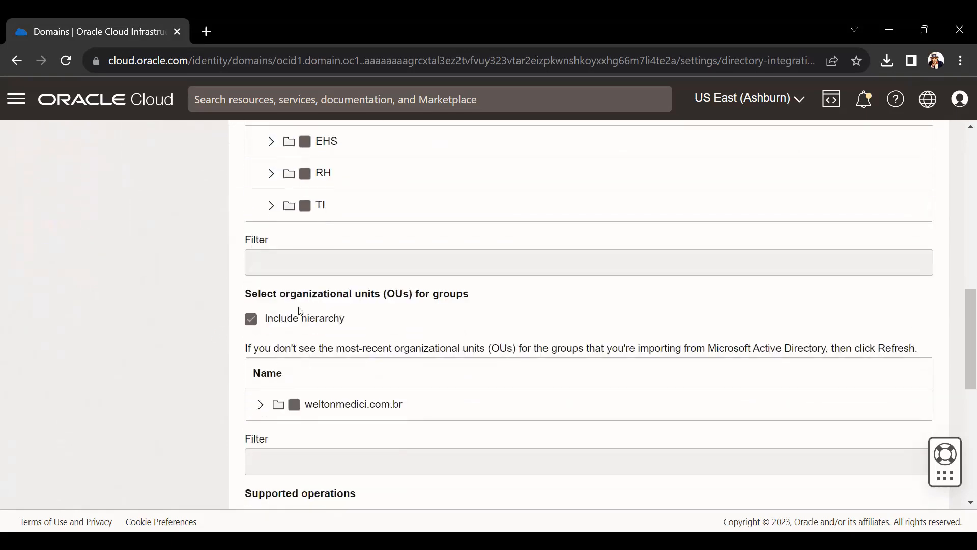
{"action": "scroll", "coordinate": [300, 312], "scroll_direction": "down", "scroll_amount": 4}
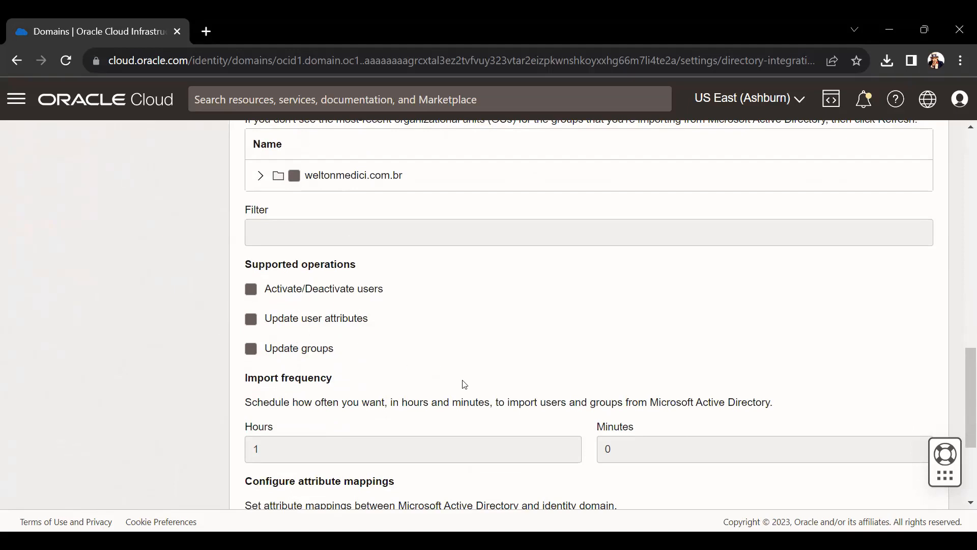
{"action": "scroll", "coordinate": [465, 384], "scroll_direction": "down", "scroll_amount": 3}
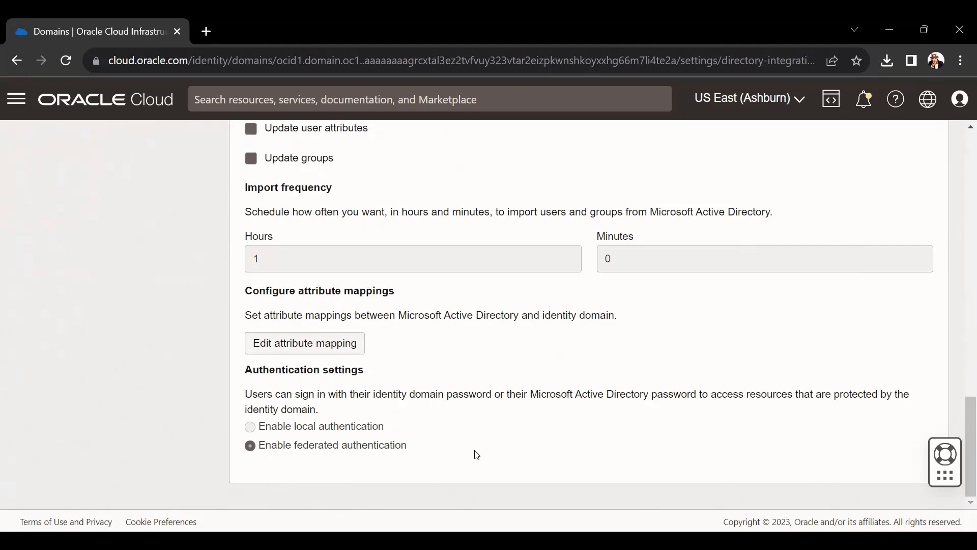
{"action": "scroll", "coordinate": [458, 401], "scroll_direction": "up", "scroll_amount": 10}
{"action": "scroll", "coordinate": [459, 401], "scroll_direction": "up", "scroll_amount": 3}
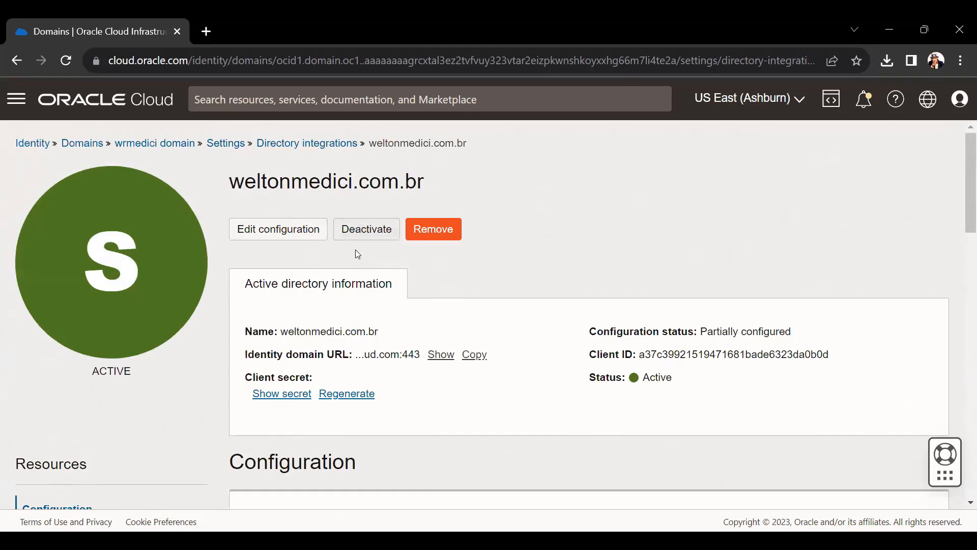
{"action": "left_click", "coordinate": [279, 230]}
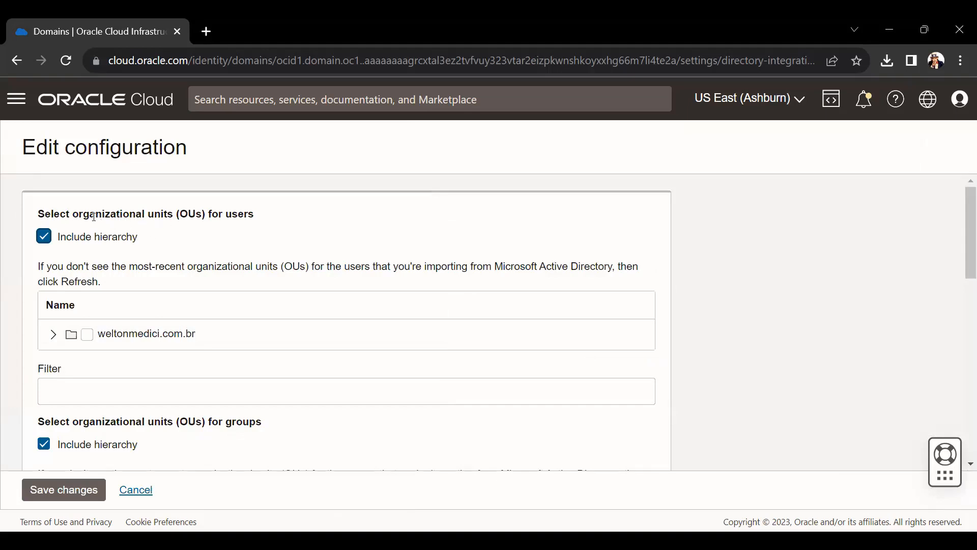
- Select the TI organizational unit under weltonmedici.com.br for both users and groups
{"action": "left_click", "coordinate": [53, 334]}
{"action": "scroll", "coordinate": [160, 304], "scroll_direction": "down", "scroll_amount": 3}
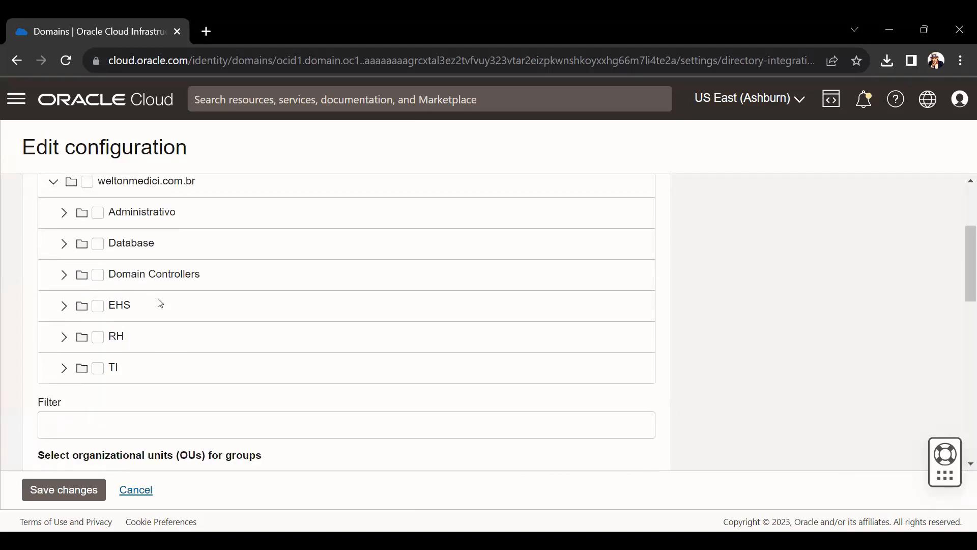
{"action": "left_click", "coordinate": [98, 368]}
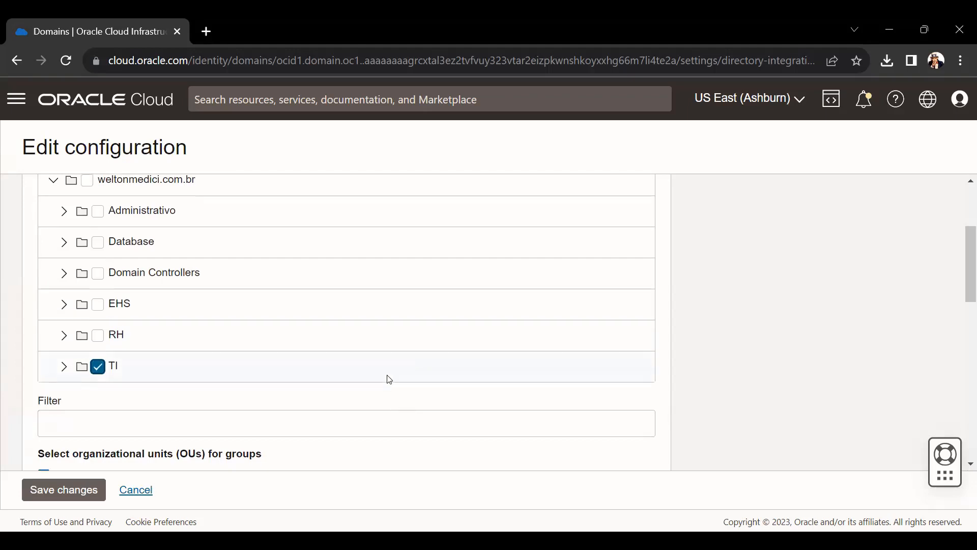
{"action": "scroll", "coordinate": [388, 377], "scroll_direction": "down", "scroll_amount": 3}
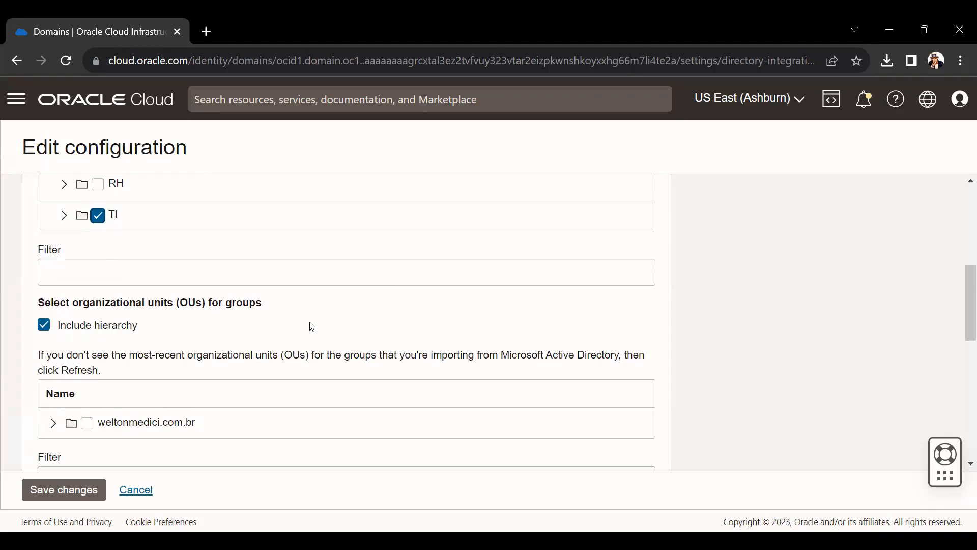
{"action": "scroll", "coordinate": [312, 327], "scroll_direction": "down", "scroll_amount": 3}
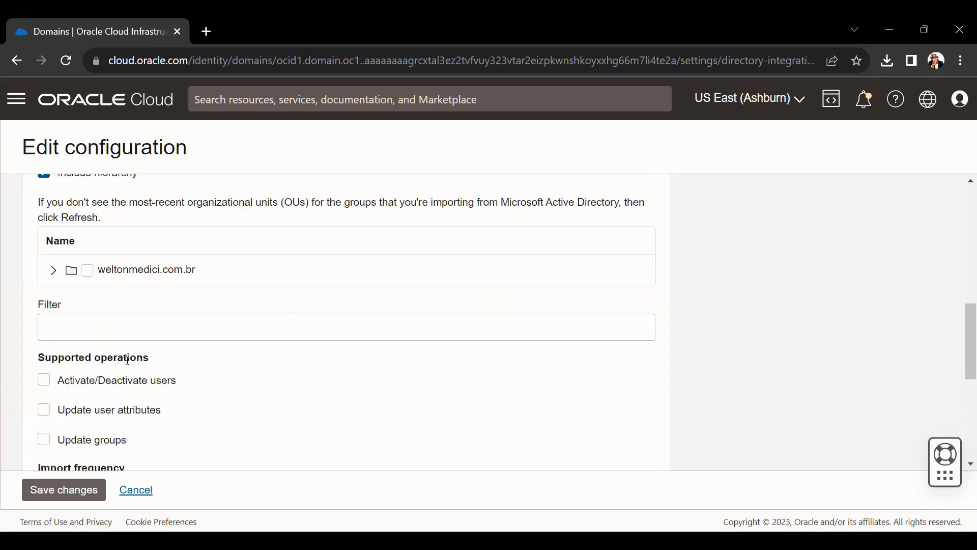
{"action": "left_click", "coordinate": [52, 270]}
{"action": "scroll", "coordinate": [178, 303], "scroll_direction": "down", "scroll_amount": 2}
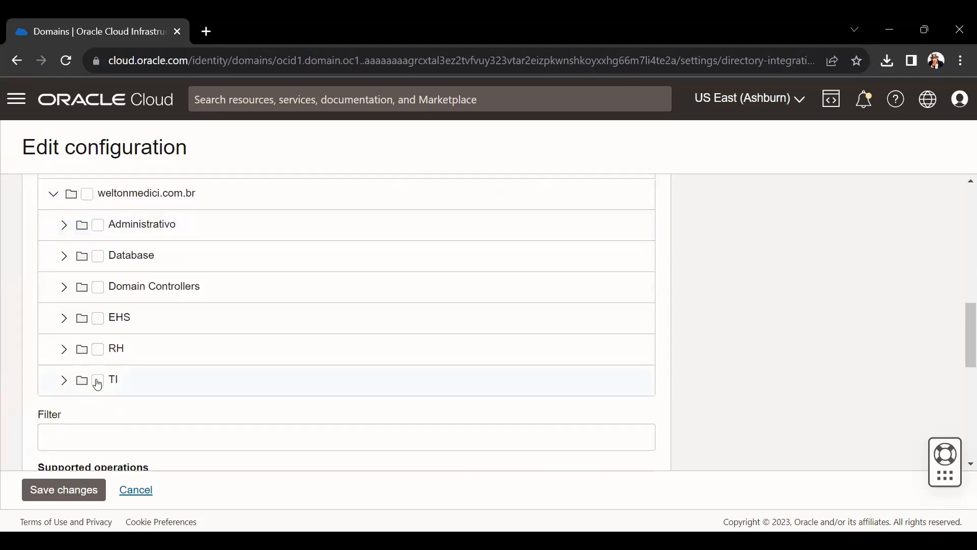
{"action": "left_click", "coordinate": [98, 380]}
{"action": "scroll", "coordinate": [223, 331], "scroll_direction": "down", "scroll_amount": 3}
{"action": "scroll", "coordinate": [205, 292], "scroll_direction": "down", "scroll_amount": 3}
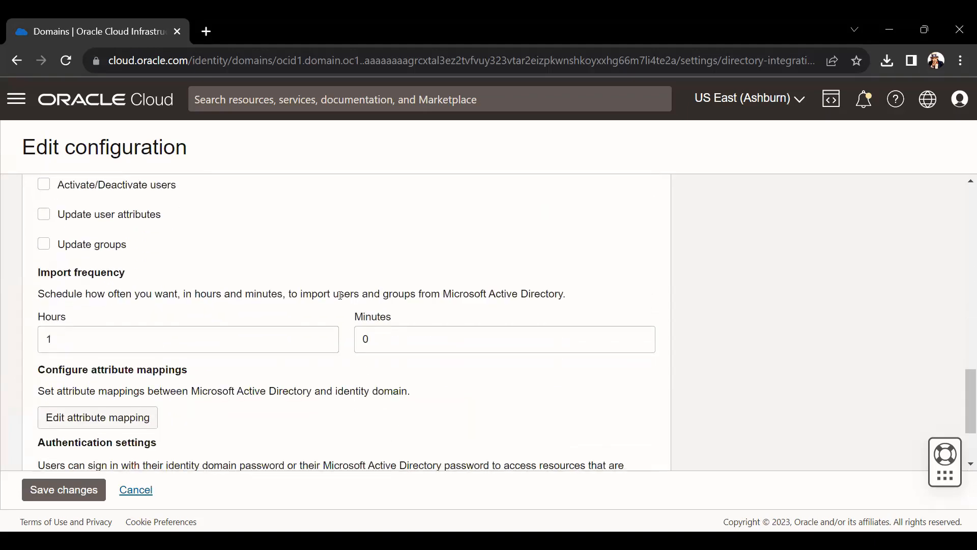
{"action": "scroll", "coordinate": [152, 320], "scroll_direction": "up", "scroll_amount": 3}
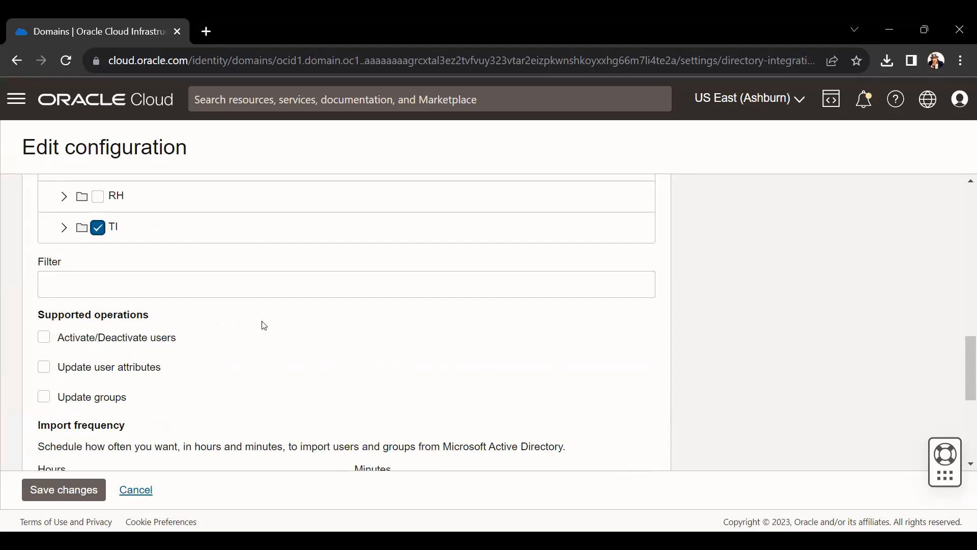
- Enable Activate/Deactivate users, Update user attributes and Update groups operations
{"action": "left_click", "coordinate": [45, 338]}
{"action": "left_click", "coordinate": [46, 373]}
{"action": "left_click", "coordinate": [45, 368]}
{"action": "left_click", "coordinate": [44, 399]}
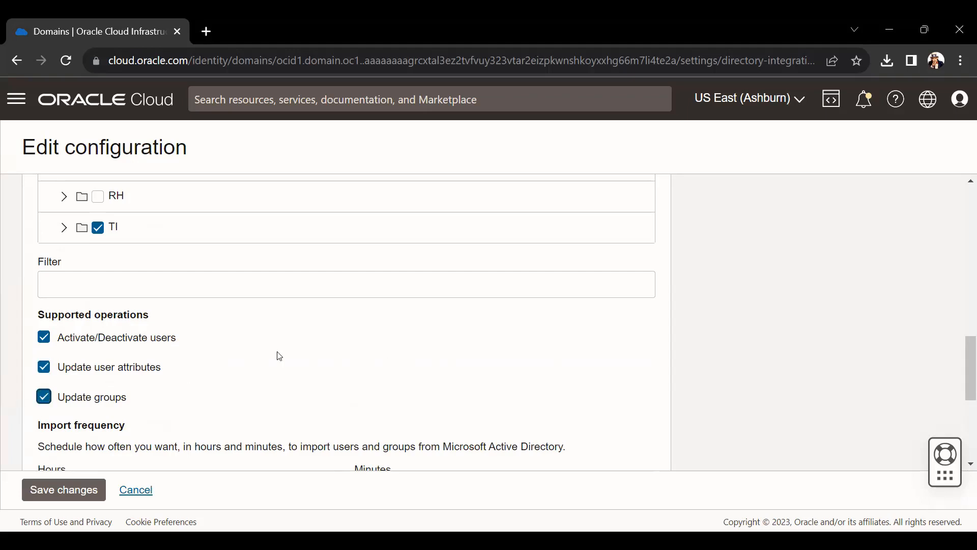
{"action": "scroll", "coordinate": [289, 354], "scroll_direction": "down", "scroll_amount": 3}
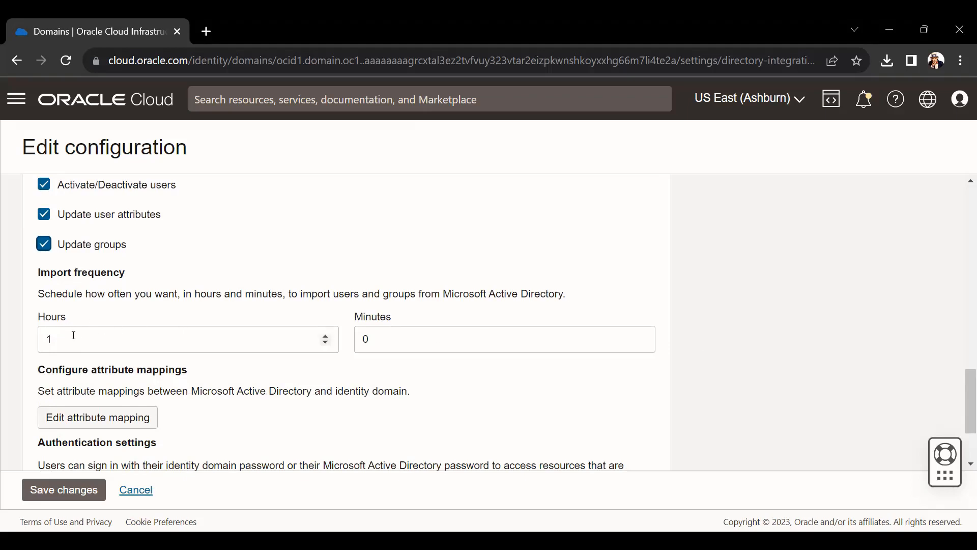
{"action": "scroll", "coordinate": [198, 325], "scroll_direction": "down", "scroll_amount": 1}
{"action": "scroll", "coordinate": [201, 324], "scroll_direction": "down", "scroll_amount": 1}
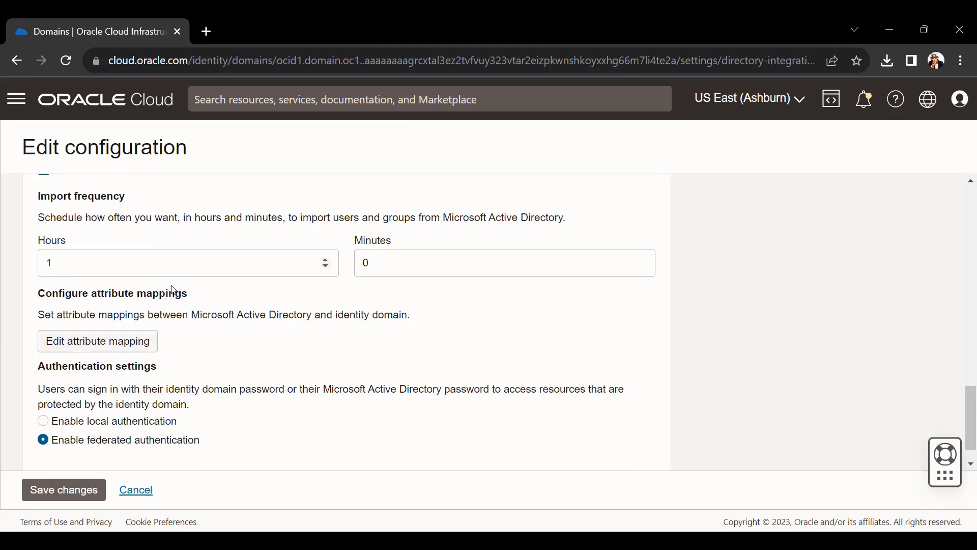
- Remove the State/Province, Postal Code, Country Code and userCertificate attribute mappings
{"action": "left_click", "coordinate": [128, 346]}
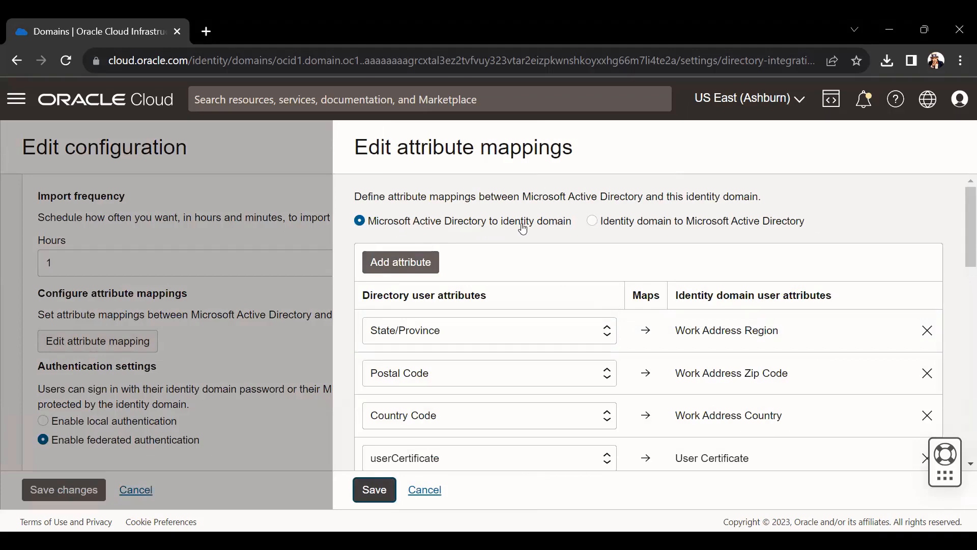
{"action": "scroll", "coordinate": [728, 252], "scroll_direction": "down", "scroll_amount": 3}
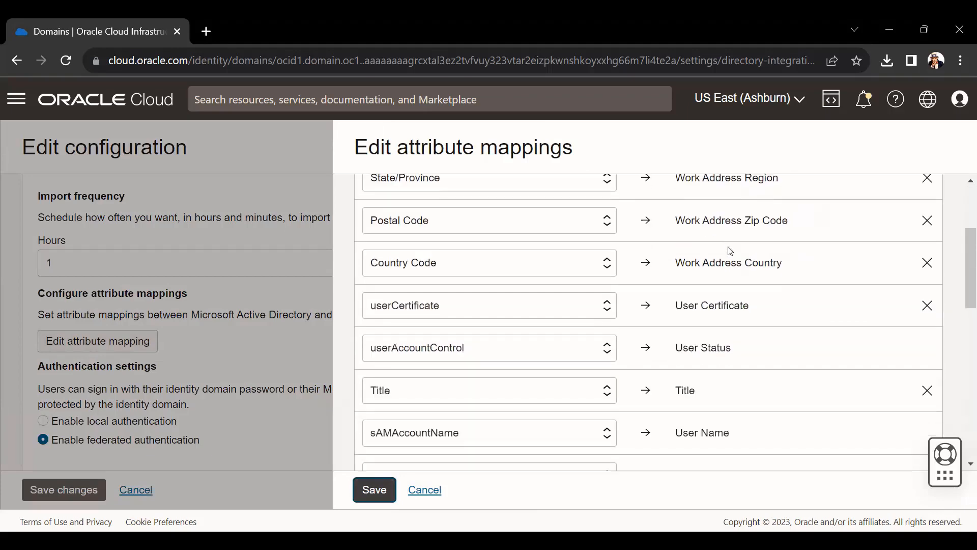
{"action": "scroll", "coordinate": [912, 316], "scroll_direction": "up", "scroll_amount": 3}
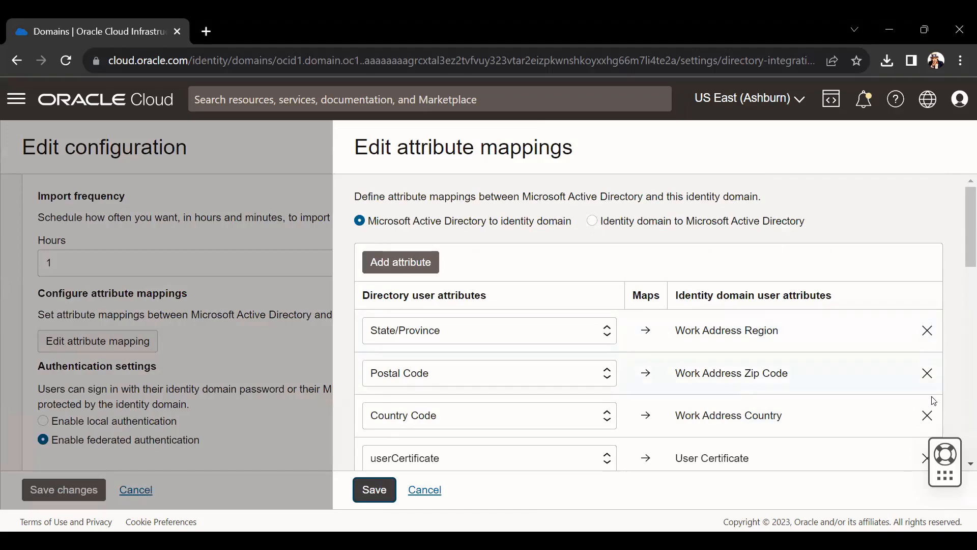
{"action": "scroll", "coordinate": [920, 328], "scroll_direction": "down", "scroll_amount": 6}
{"action": "scroll", "coordinate": [920, 329], "scroll_direction": "down", "scroll_amount": 8}
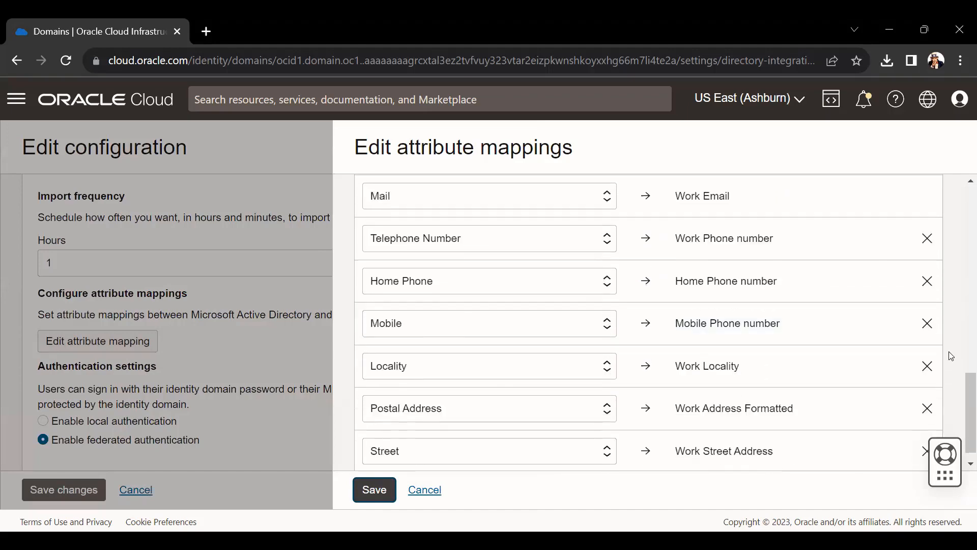
{"action": "scroll", "coordinate": [860, 410], "scroll_direction": "up", "scroll_amount": 14}
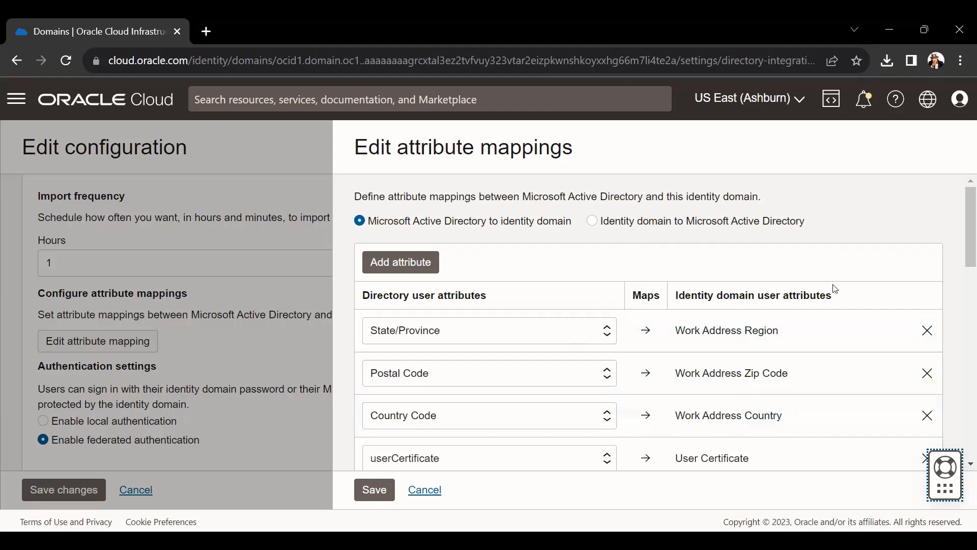
{"action": "left_click", "coordinate": [925, 330]}
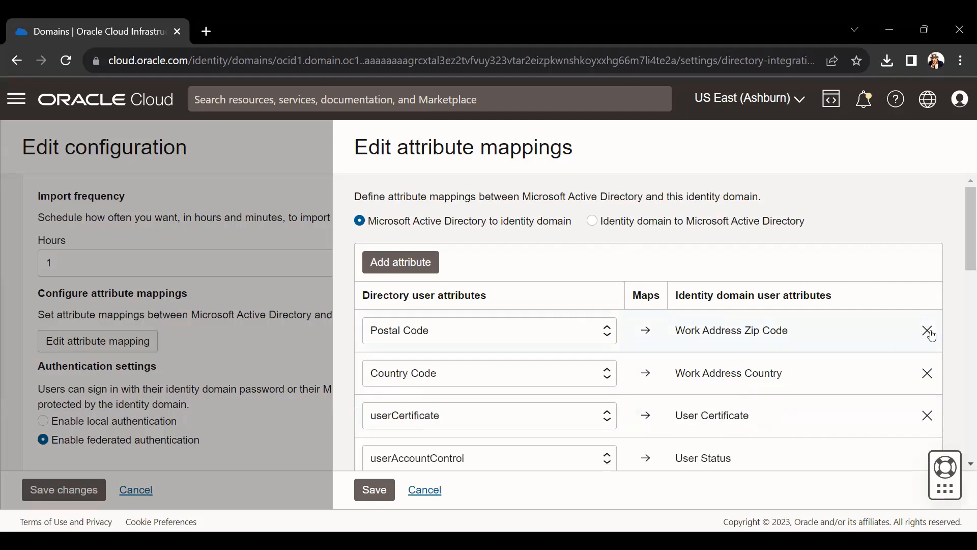
{"action": "left_click", "coordinate": [930, 333]}
{"action": "left_click", "coordinate": [928, 329]}
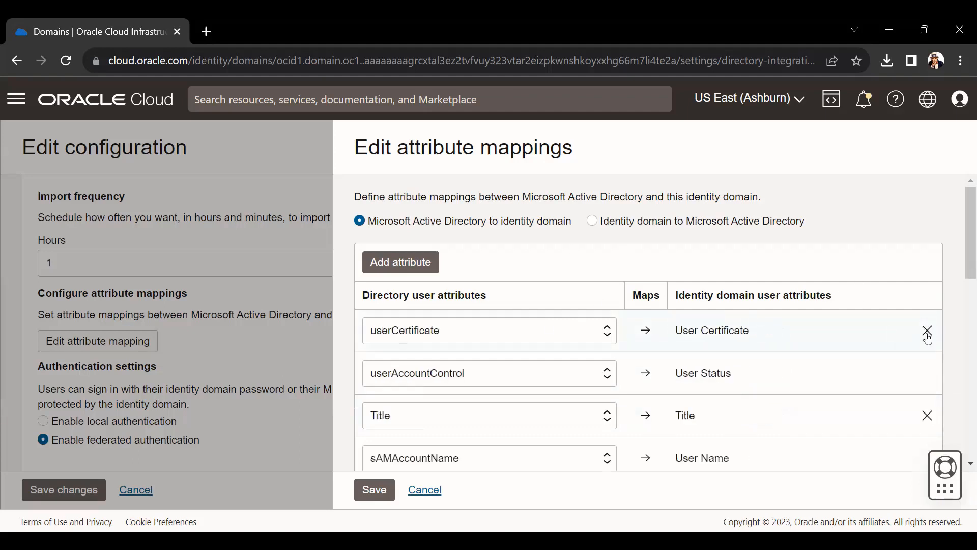
{"action": "left_click", "coordinate": [927, 332]}
- Remove Preferred Language, Locale Id, phone, Locality, Postal Address and Street mappings, then save
{"action": "scroll", "coordinate": [738, 341], "scroll_direction": "down", "scroll_amount": 2}
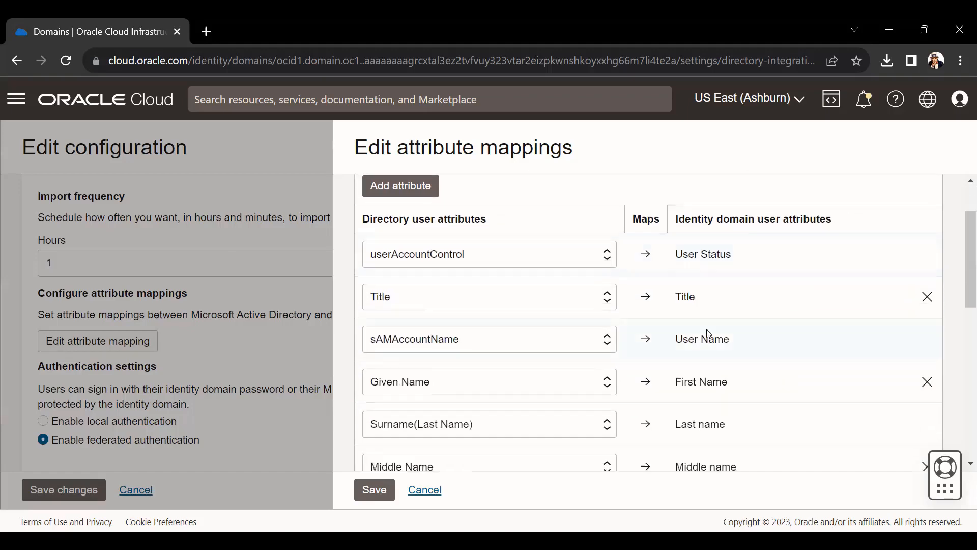
{"action": "scroll", "coordinate": [662, 310], "scroll_direction": "down", "scroll_amount": 2}
{"action": "scroll", "coordinate": [731, 305], "scroll_direction": "down", "scroll_amount": 2}
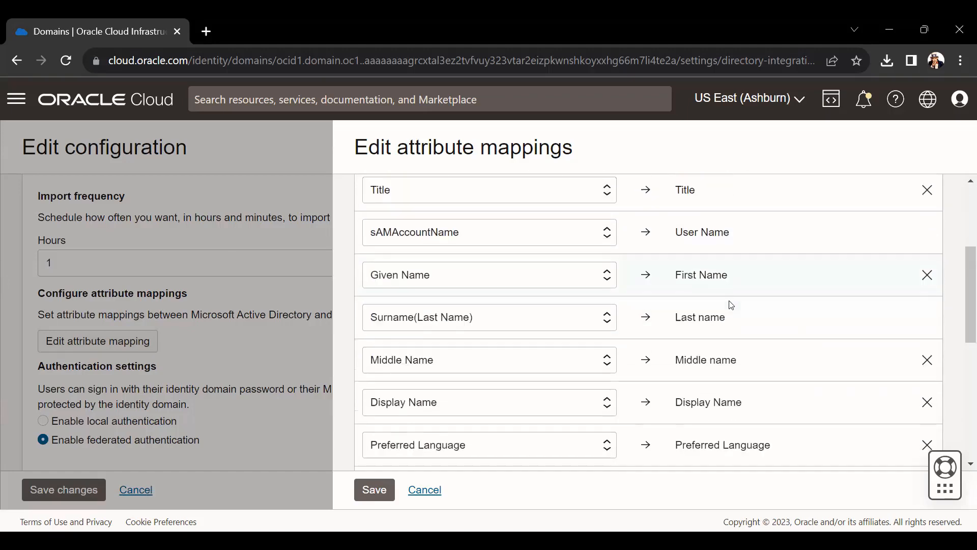
{"action": "scroll", "coordinate": [740, 360], "scroll_direction": "down", "scroll_amount": 2}
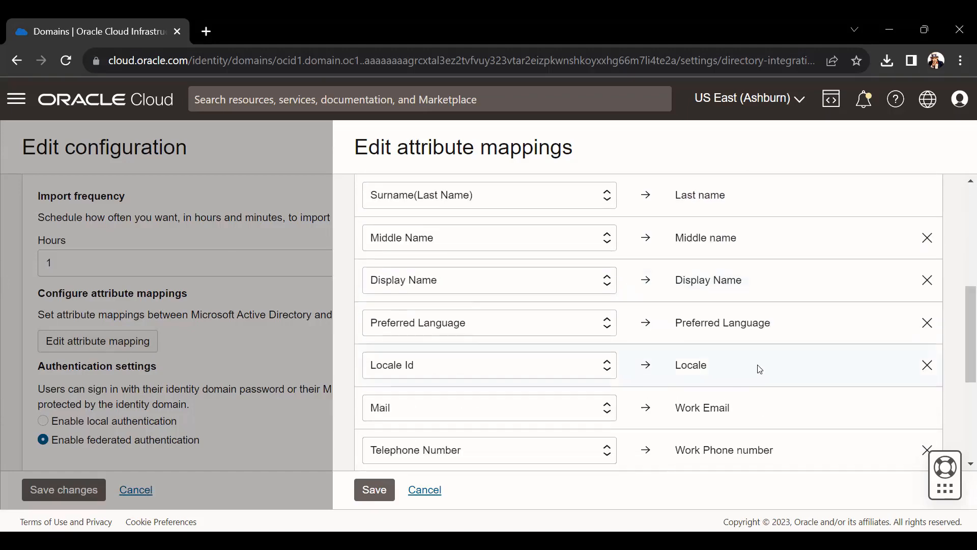
{"action": "left_click", "coordinate": [926, 322]}
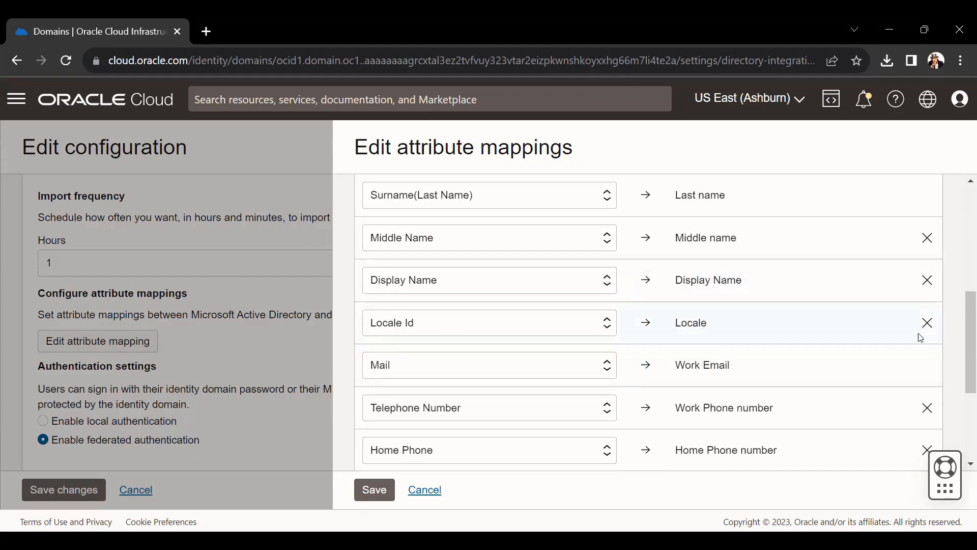
{"action": "left_click", "coordinate": [927, 322]}
{"action": "left_click", "coordinate": [927, 363]}
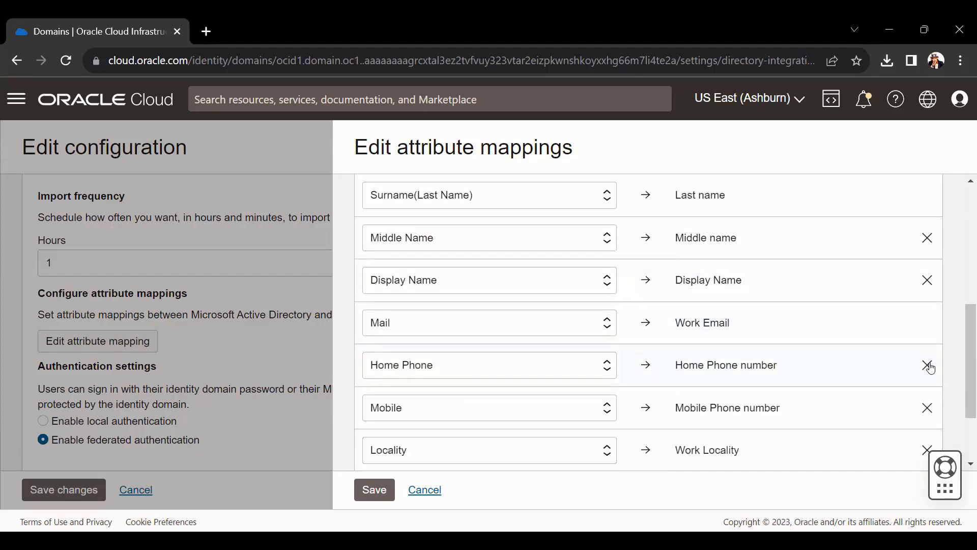
{"action": "left_click", "coordinate": [927, 366]}
{"action": "left_click", "coordinate": [927, 366]}
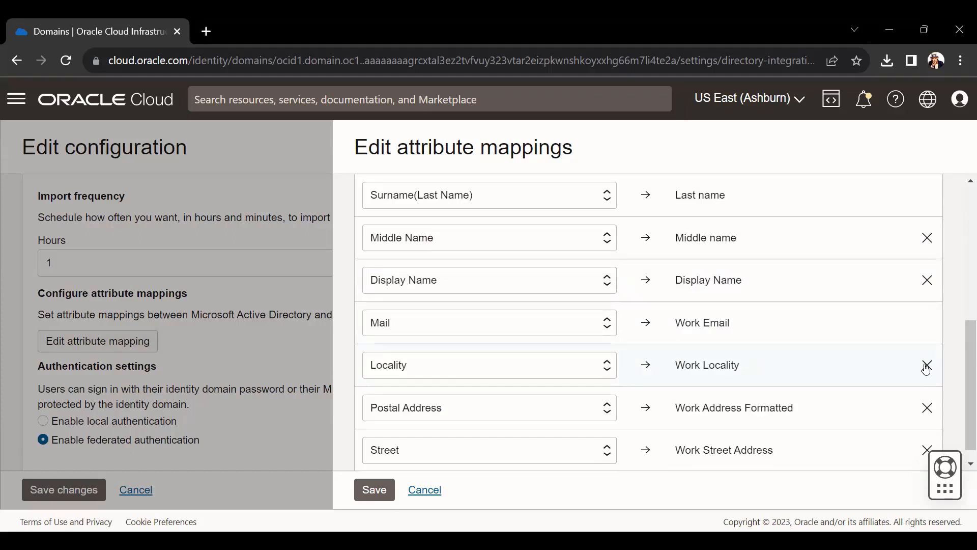
{"action": "left_click", "coordinate": [927, 366]}
{"action": "left_click", "coordinate": [927, 390]}
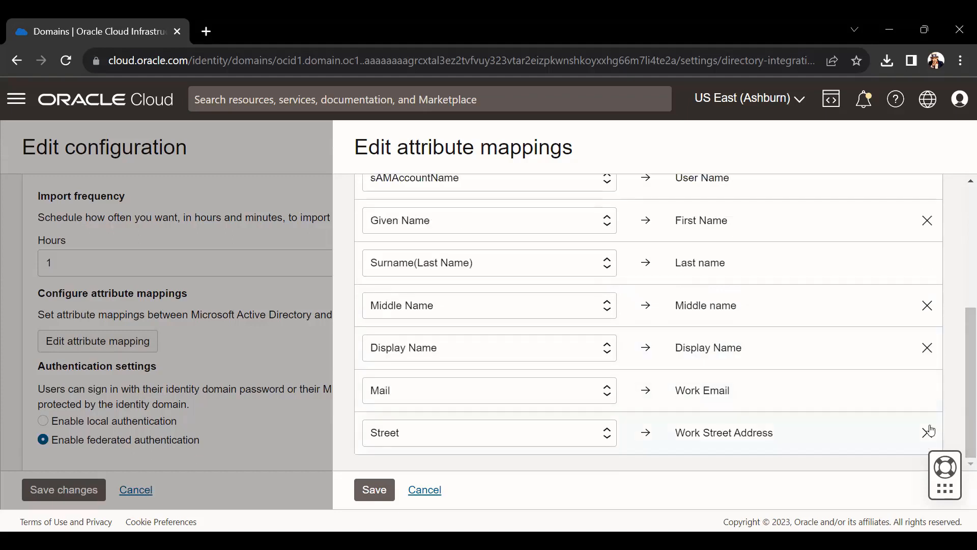
{"action": "left_click", "coordinate": [927, 432]}
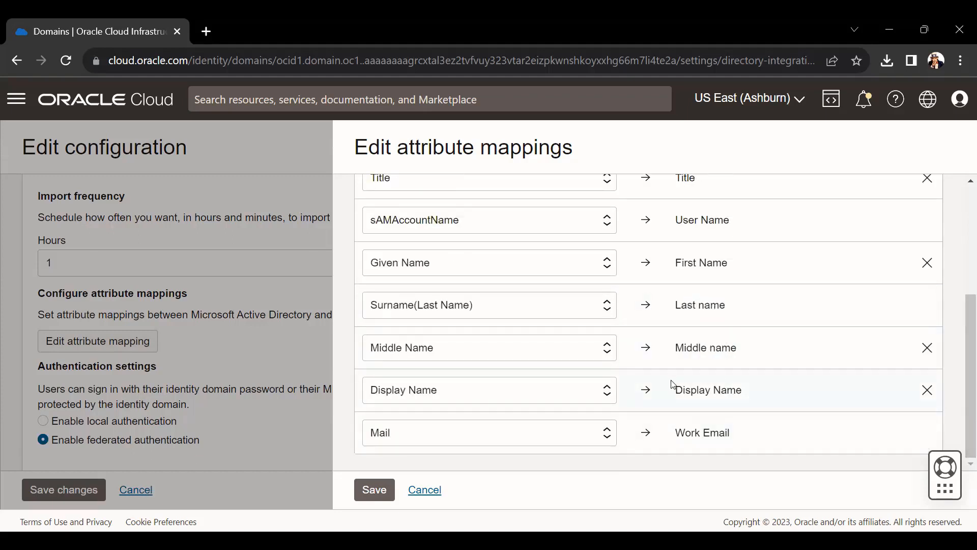
{"action": "scroll", "coordinate": [673, 383], "scroll_direction": "up", "scroll_amount": 4}
{"action": "scroll", "coordinate": [657, 387], "scroll_direction": "down", "scroll_amount": 3}
{"action": "scroll", "coordinate": [636, 397], "scroll_direction": "down", "scroll_amount": 1}
{"action": "scroll", "coordinate": [646, 264], "scroll_direction": "up", "scroll_amount": 5}
{"action": "scroll", "coordinate": [594, 265], "scroll_direction": "down", "scroll_amount": 2}
{"action": "scroll", "coordinate": [595, 265], "scroll_direction": "down", "scroll_amount": 2}
{"action": "left_click", "coordinate": [374, 488]}
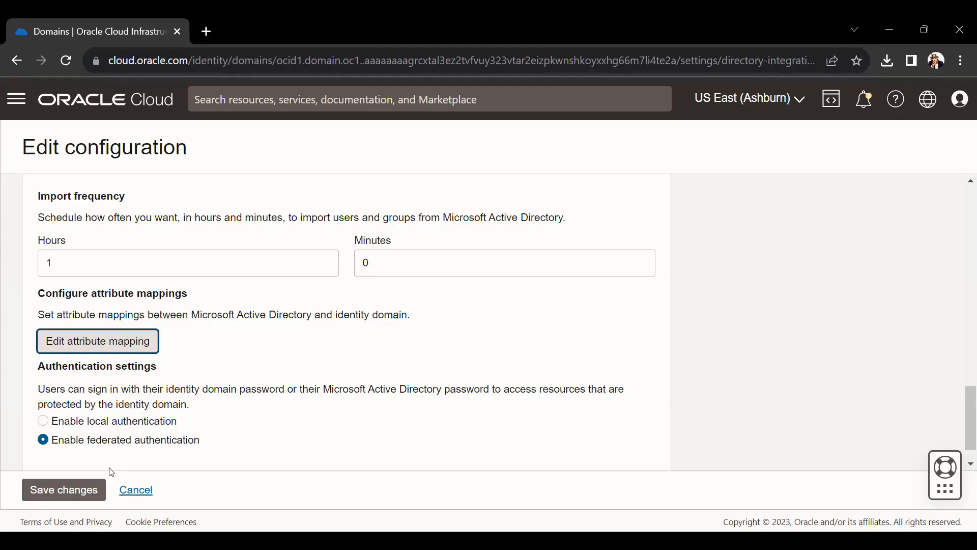
- Choose 'Enable local authentication' under Authentication settings instead of federated sign-in
{"action": "left_click", "coordinate": [75, 425]}
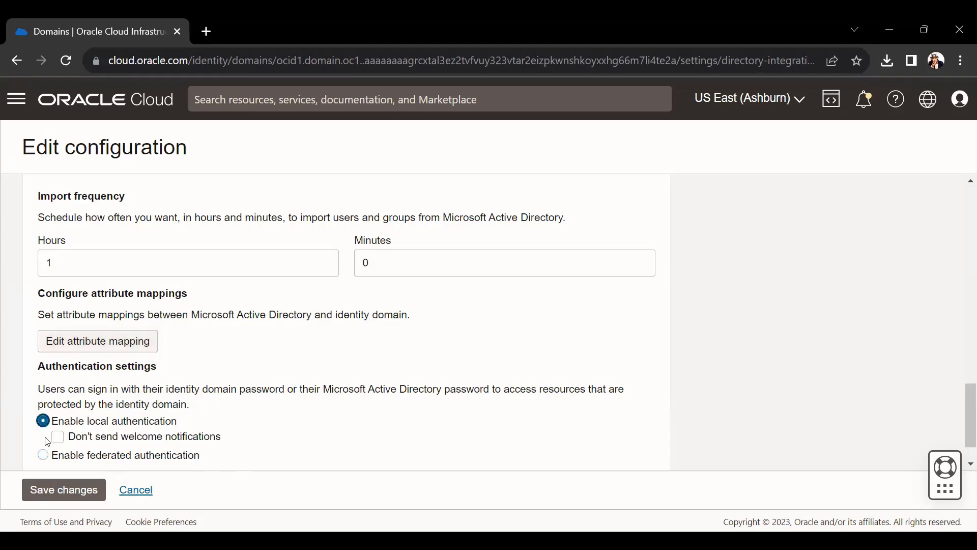
{"action": "scroll", "coordinate": [407, 453], "scroll_direction": "down", "scroll_amount": 1}
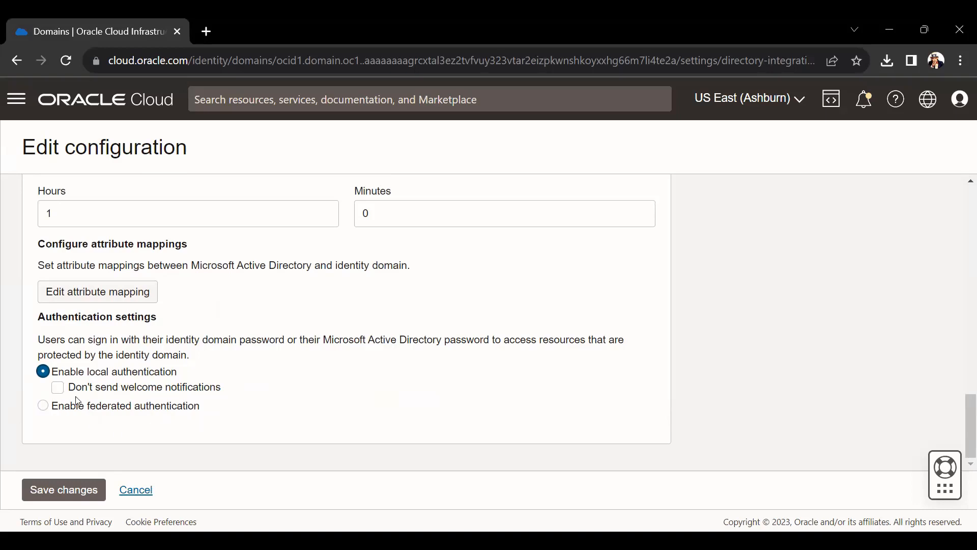
- Save the edited configuration, then tick the TI OU for user import
{"action": "left_click", "coordinate": [73, 491]}
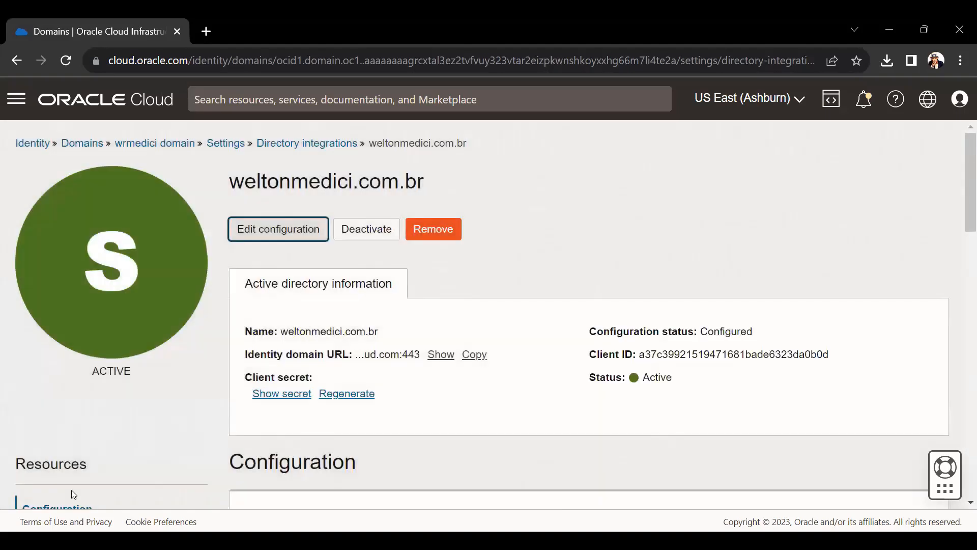
{"action": "scroll", "coordinate": [349, 362], "scroll_direction": "down", "scroll_amount": 2}
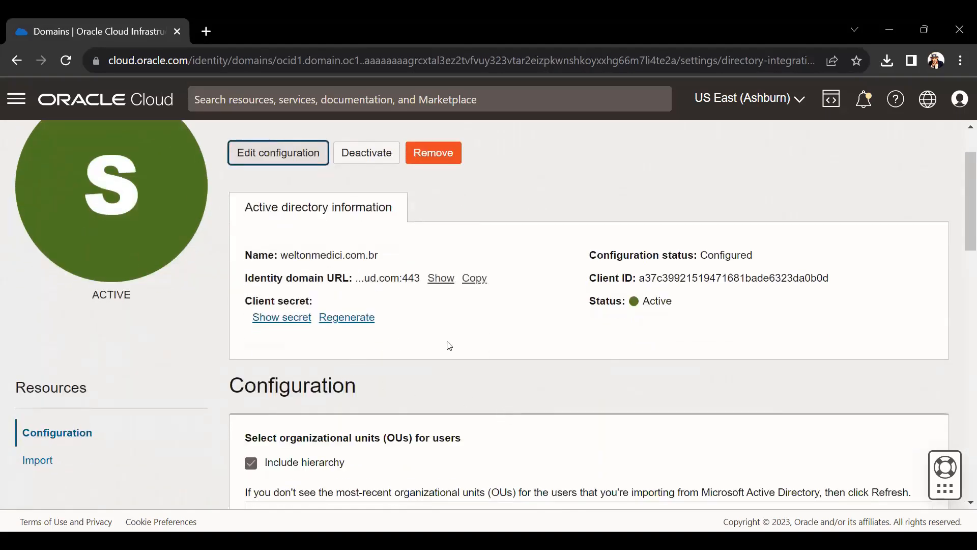
{"action": "scroll", "coordinate": [447, 343], "scroll_direction": "down", "scroll_amount": 3}
{"action": "scroll", "coordinate": [454, 356], "scroll_direction": "down", "scroll_amount": 3}
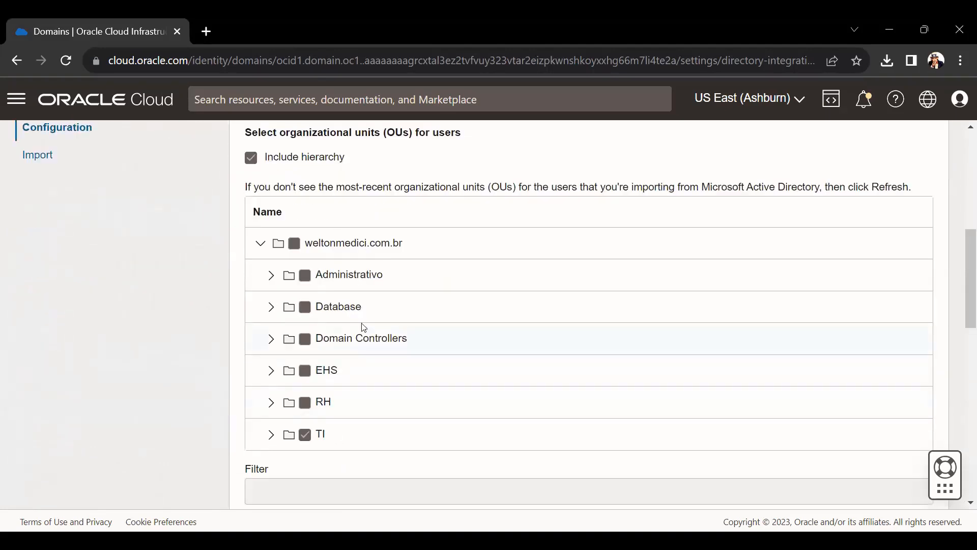
{"action": "left_click", "coordinate": [305, 435]}
- Expand the domain's units in the groups OU tree and review the saved settings
{"action": "scroll", "coordinate": [321, 427], "scroll_direction": "down", "scroll_amount": 7}
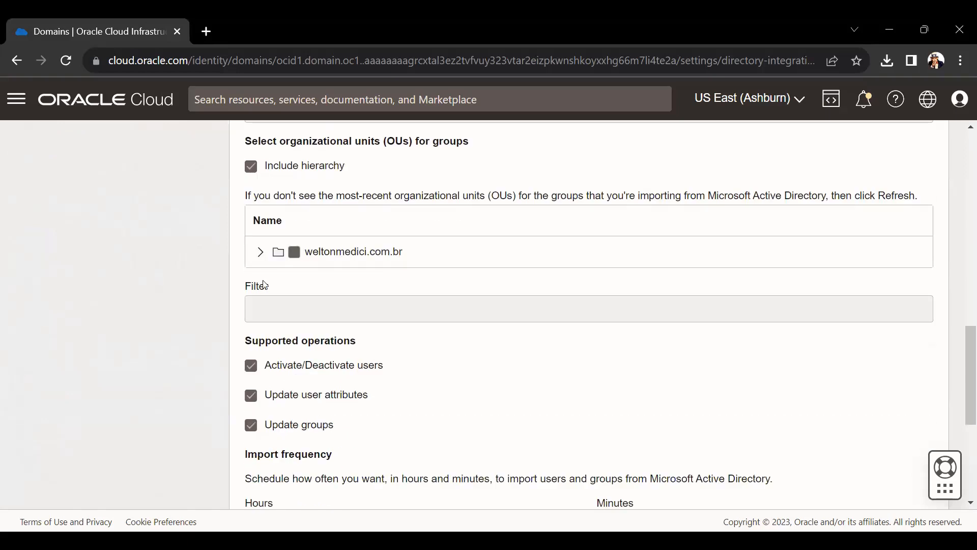
{"action": "left_click", "coordinate": [259, 250]}
{"action": "scroll", "coordinate": [308, 331], "scroll_direction": "down", "scroll_amount": 3}
{"action": "scroll", "coordinate": [307, 323], "scroll_direction": "up", "scroll_amount": 3}
{"action": "scroll", "coordinate": [261, 383], "scroll_direction": "down", "scroll_amount": 3}
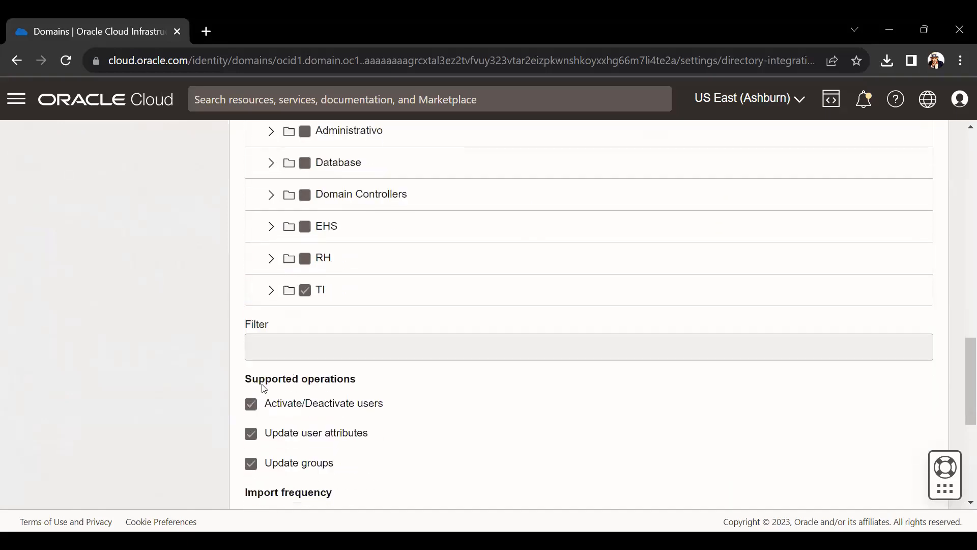
{"action": "scroll", "coordinate": [262, 448], "scroll_direction": "down", "scroll_amount": 4}
{"action": "scroll", "coordinate": [298, 414], "scroll_direction": "up", "scroll_amount": 15}
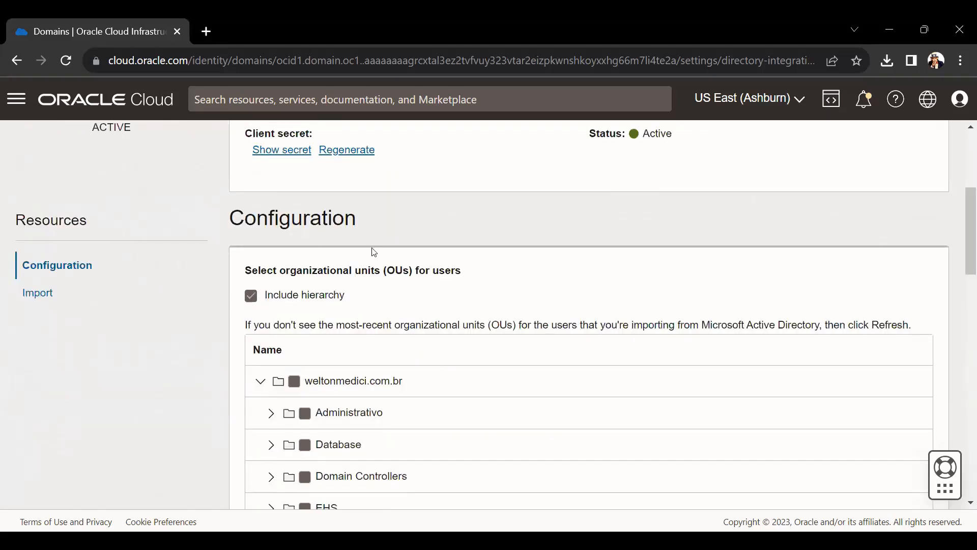
{"action": "scroll", "coordinate": [376, 384], "scroll_direction": "up", "scroll_amount": 2}
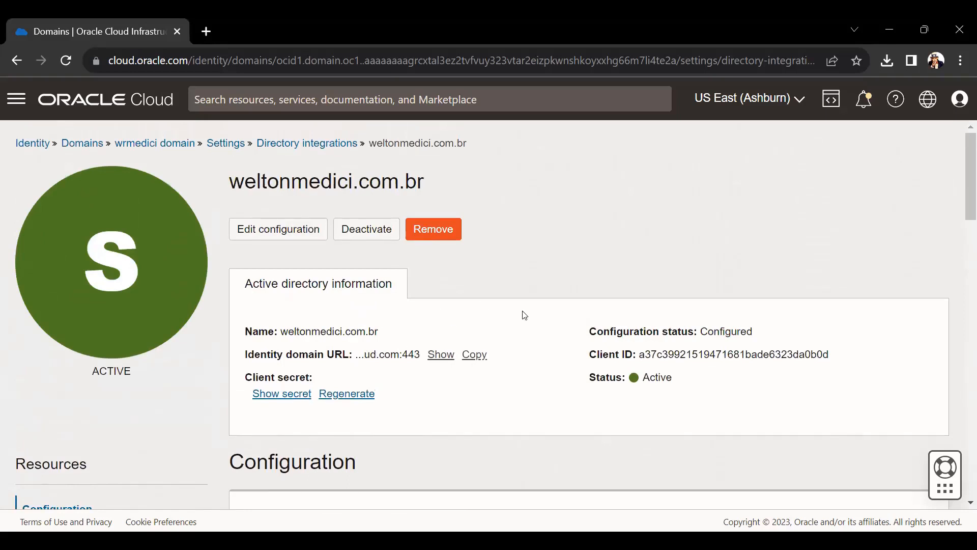
{"action": "scroll", "coordinate": [427, 283], "scroll_direction": "down", "scroll_amount": 3}
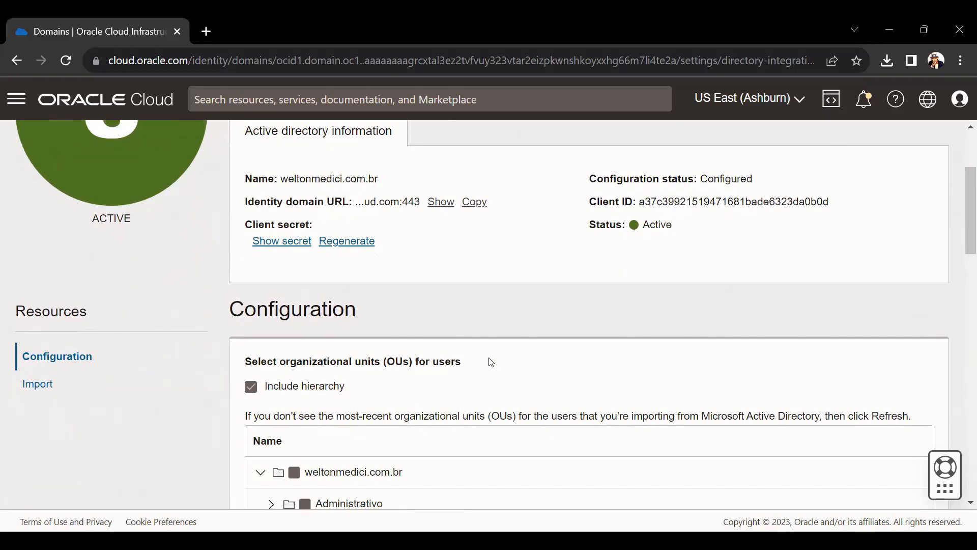
{"action": "scroll", "coordinate": [131, 413], "scroll_direction": "up", "scroll_amount": 3}
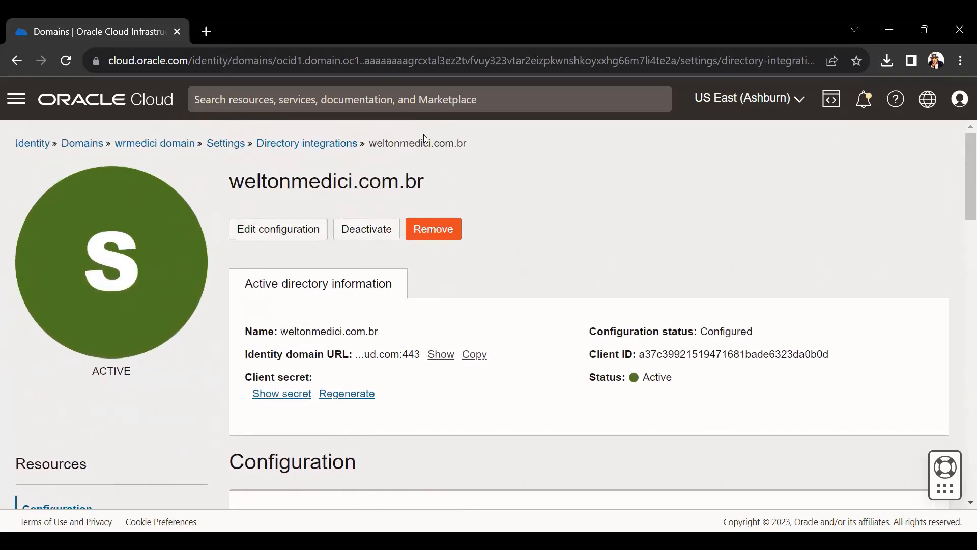
{"action": "scroll", "coordinate": [421, 237], "scroll_direction": "down", "scroll_amount": 4}
- Run a full user import from Active Directory and refresh its status
{"action": "left_click", "coordinate": [65, 308]}
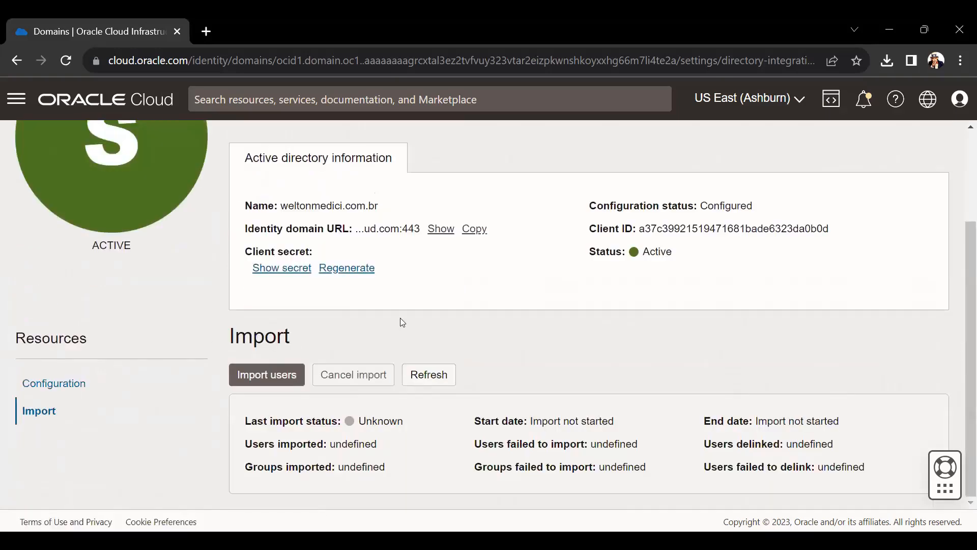
{"action": "left_click", "coordinate": [275, 377]}
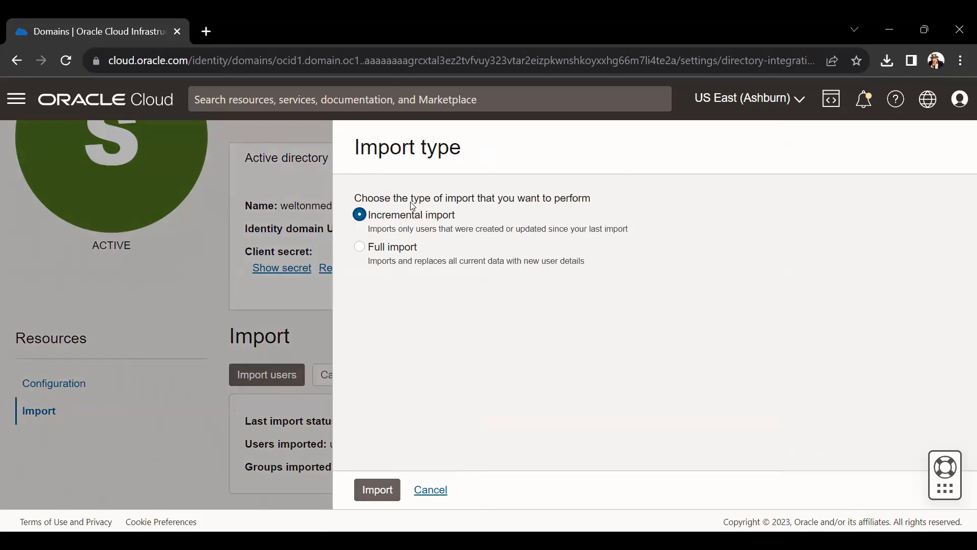
{"action": "left_click", "coordinate": [359, 249]}
{"action": "left_click", "coordinate": [372, 491]}
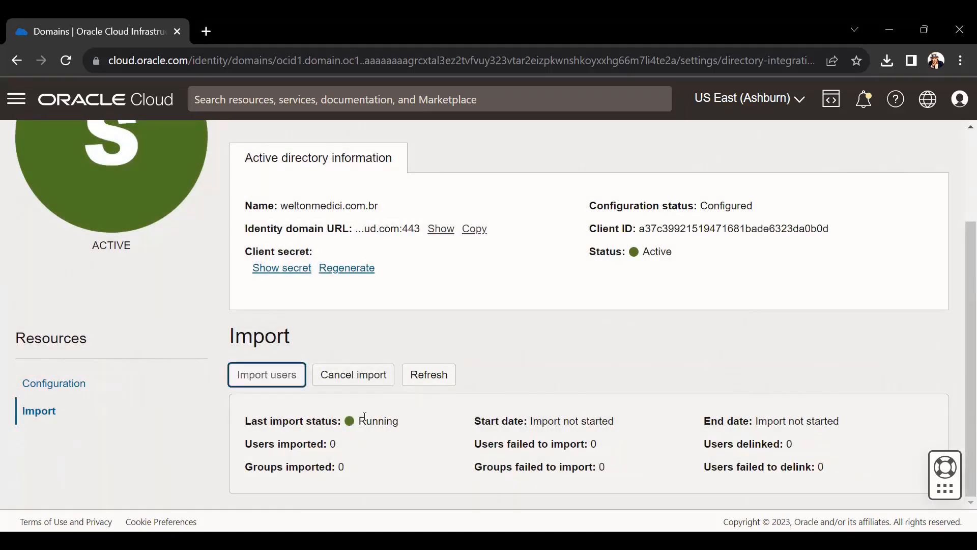
{"action": "left_click", "coordinate": [422, 383]}
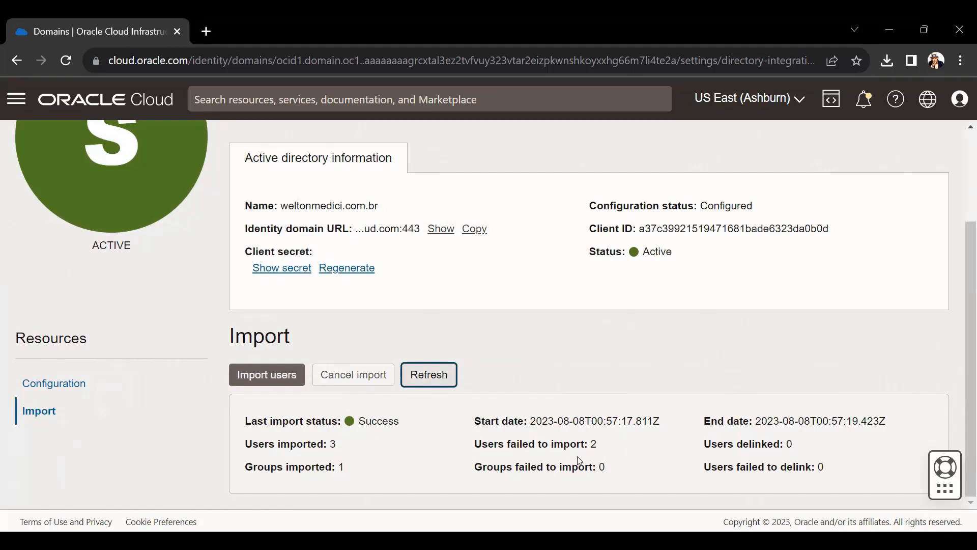
- Highlight the result line showing 2 users failed to import
{"action": "mouse_move", "coordinate": [473, 446]}
{"action": "left_mouse_down"}
{"action": "mouse_move", "coordinate": [583, 443]}
{"action": "mouse_move", "coordinate": [468, 443]}
{"action": "left_mouse_up"}
{"action": "left_click", "coordinate": [587, 443]}
{"action": "triple_click", "coordinate": [506, 442]}
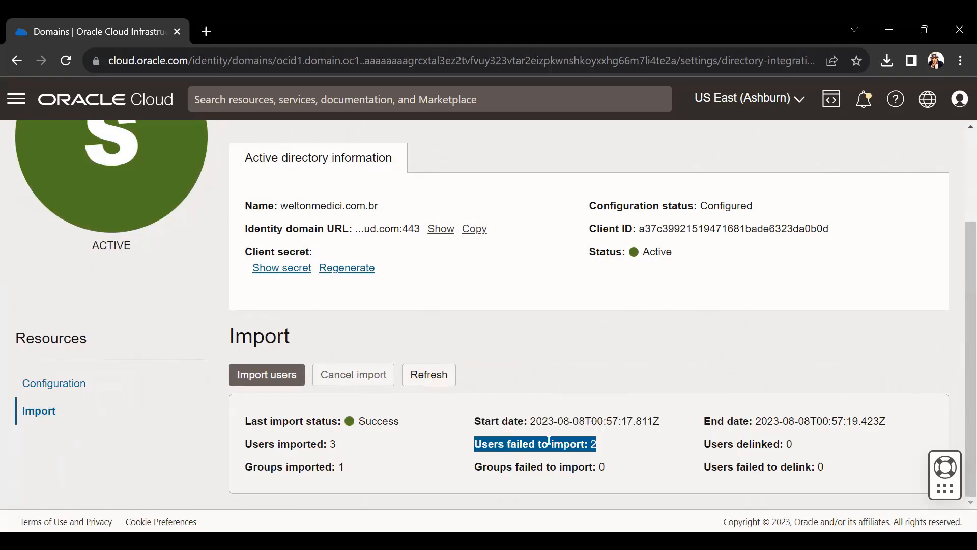
{"action": "left_click", "coordinate": [572, 443]}
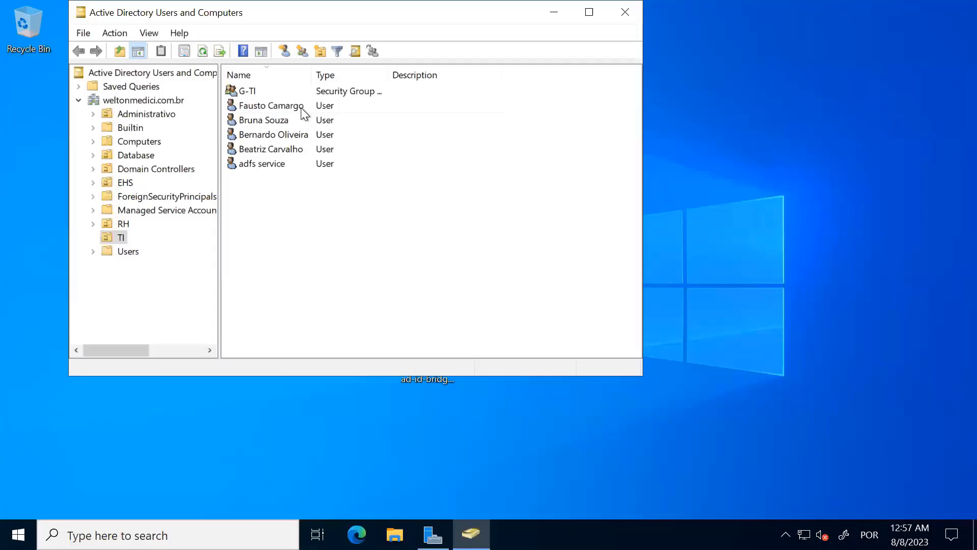
{"action": "double_click", "coordinate": [301, 108]}
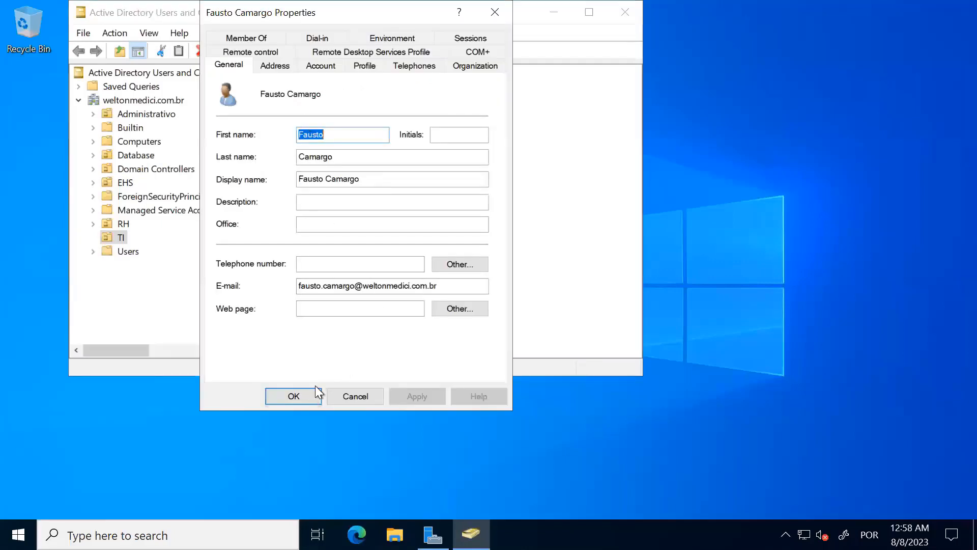
{"action": "left_click", "coordinate": [289, 391]}
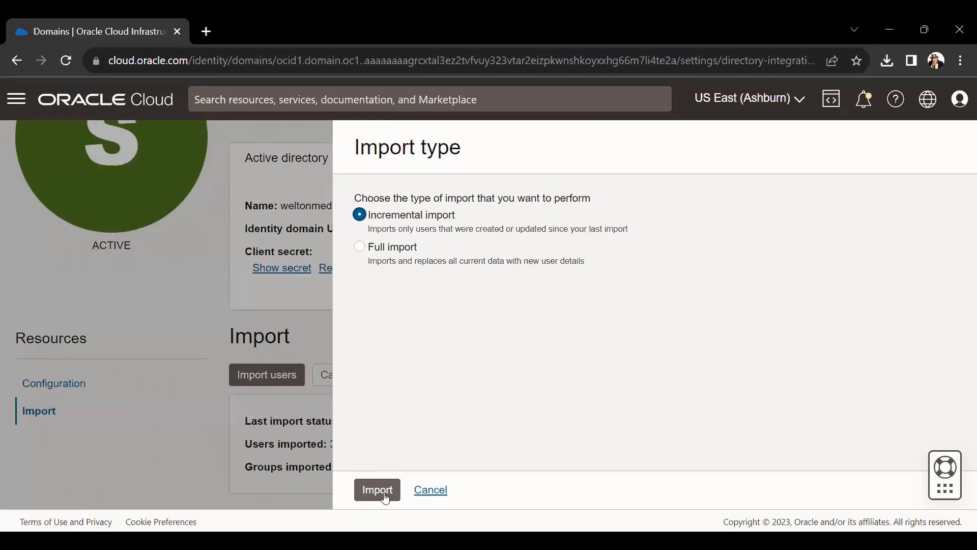
- Run the incremental import and refresh: 1 user and 1 group imported, 0 failed
{"action": "left_click", "coordinate": [375, 490]}
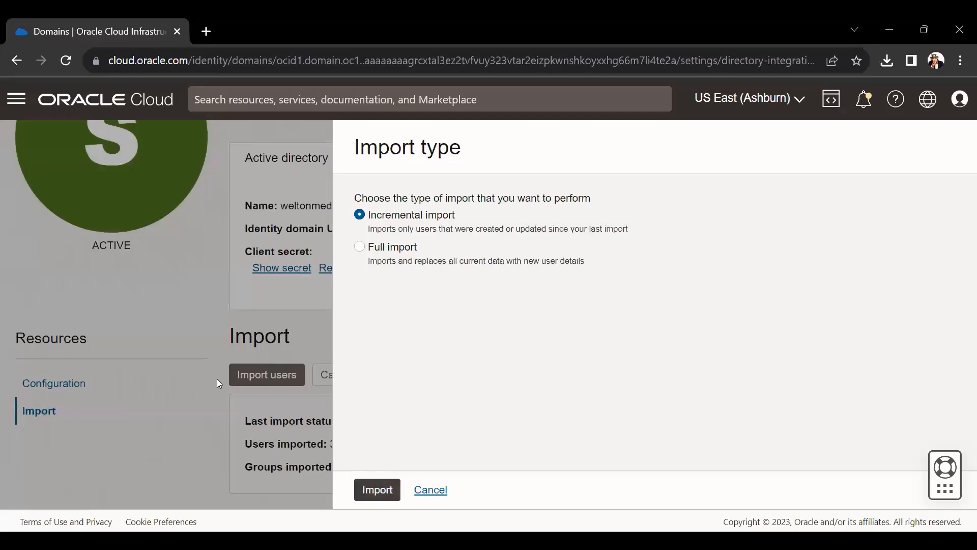
{"action": "left_click", "coordinate": [438, 378]}
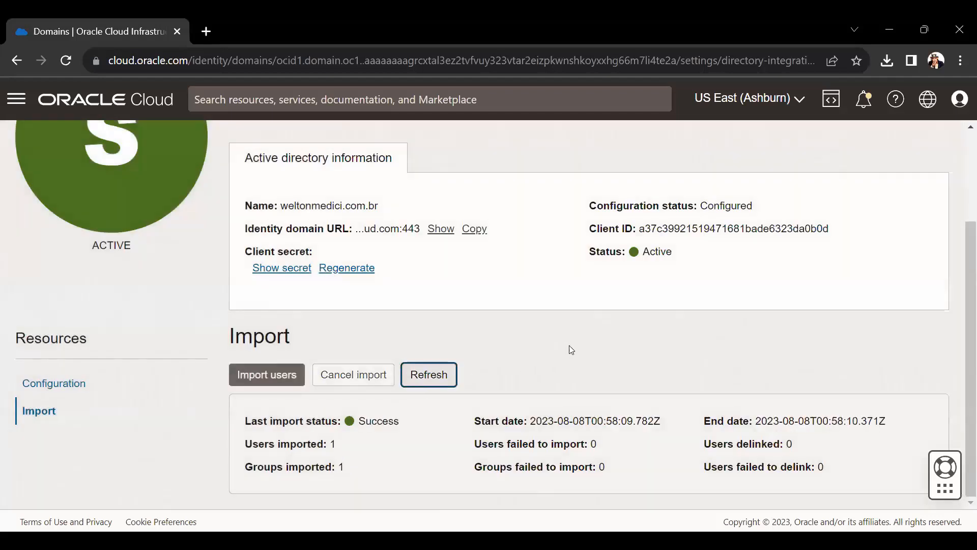
{"action": "left_click_drag", "start_coordinate": [339, 446], "coordinate": [258, 443]}
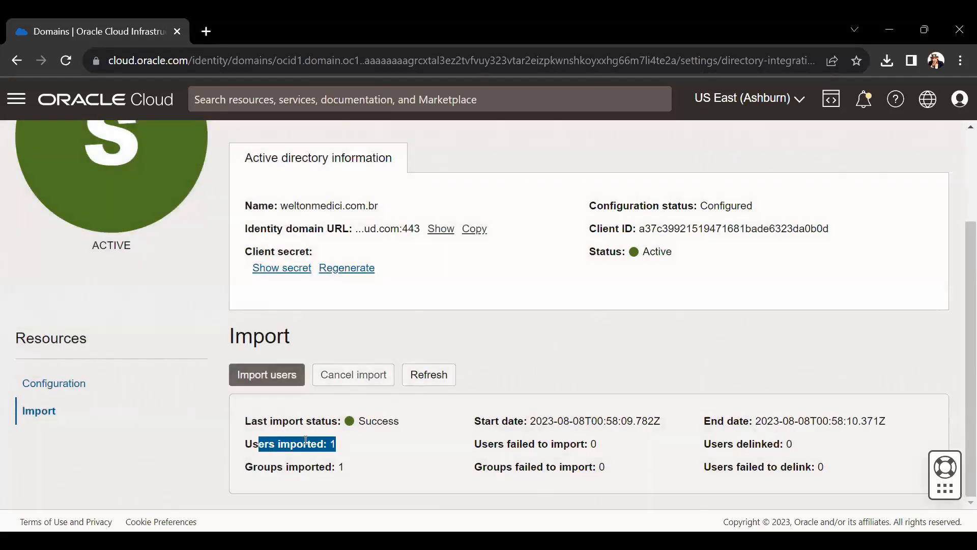
{"action": "left_click", "coordinate": [342, 450]}
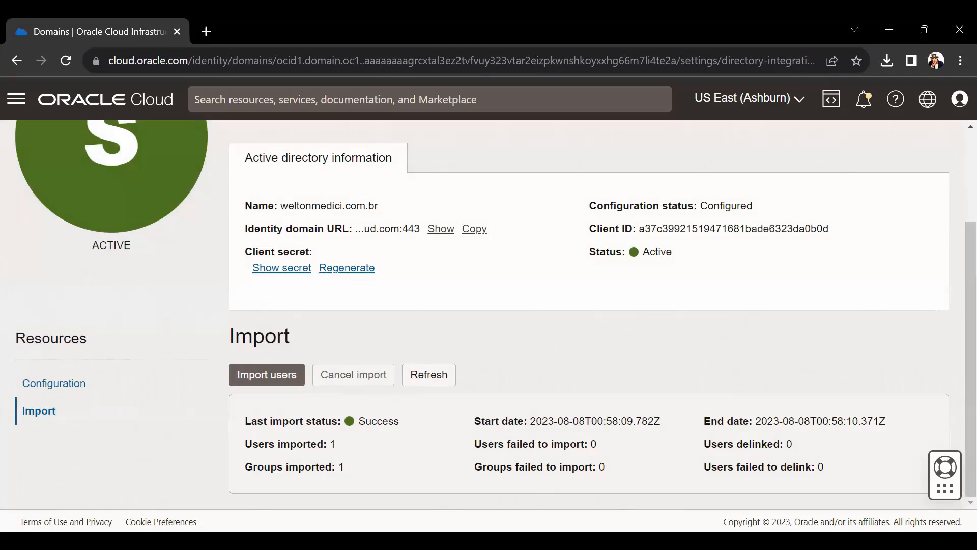
{"action": "scroll", "coordinate": [481, 289], "scroll_direction": "up", "scroll_amount": 3}
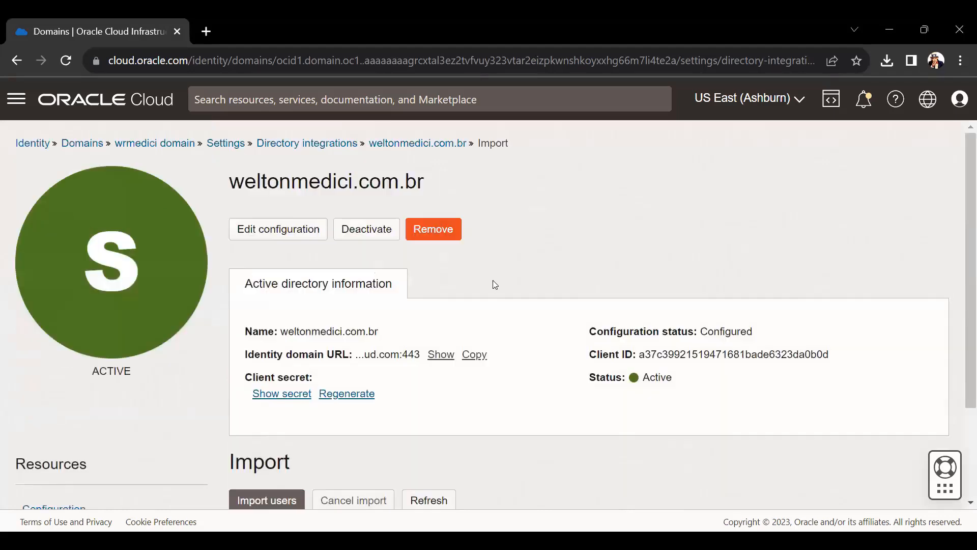
- Review the wrmedici domain's imported users, then its Groups list showing G-TI
{"action": "left_click", "coordinate": [164, 144]}
{"action": "left_click", "coordinate": [37, 251]}
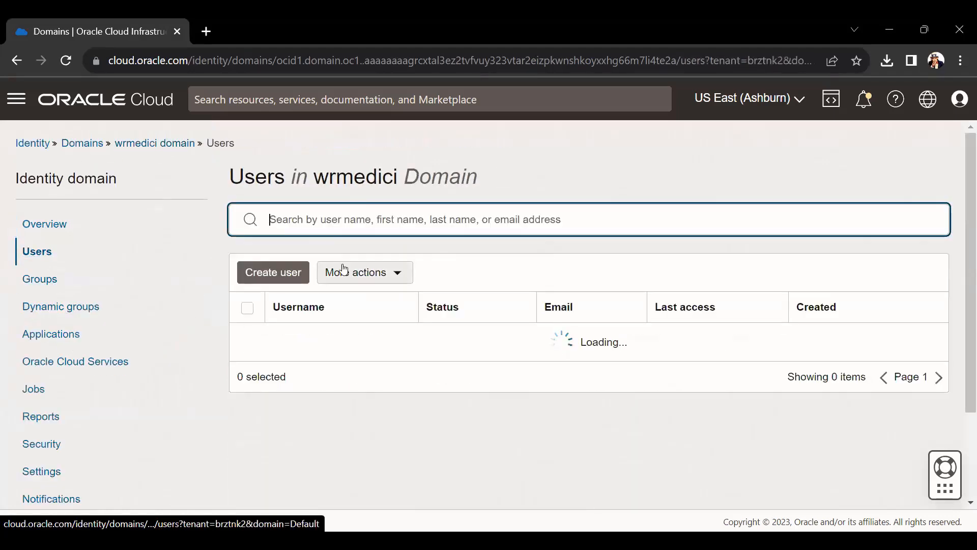
{"action": "scroll", "coordinate": [314, 407], "scroll_direction": "down", "scroll_amount": 2}
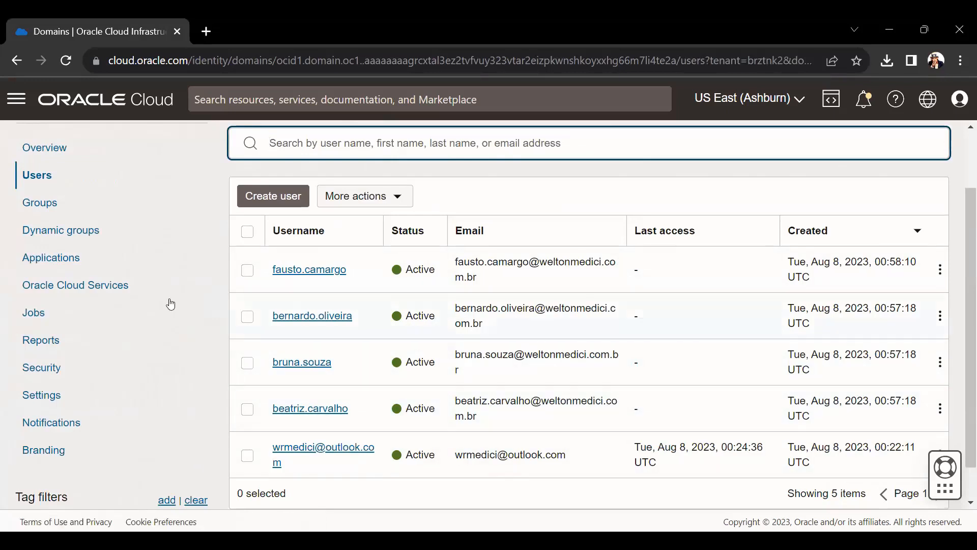
{"action": "left_click", "coordinate": [40, 202]}
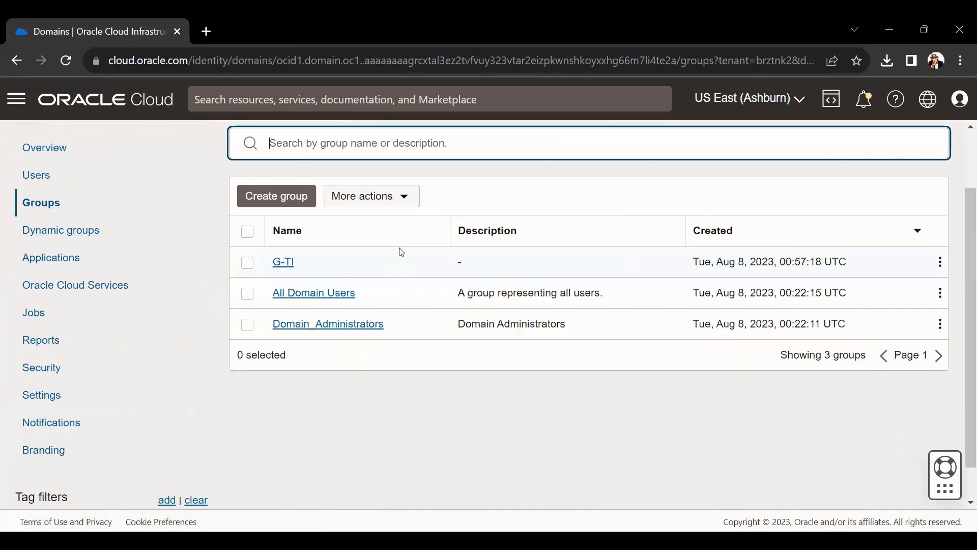
{"action": "scroll", "coordinate": [285, 239], "scroll_direction": "up", "scroll_amount": 2}
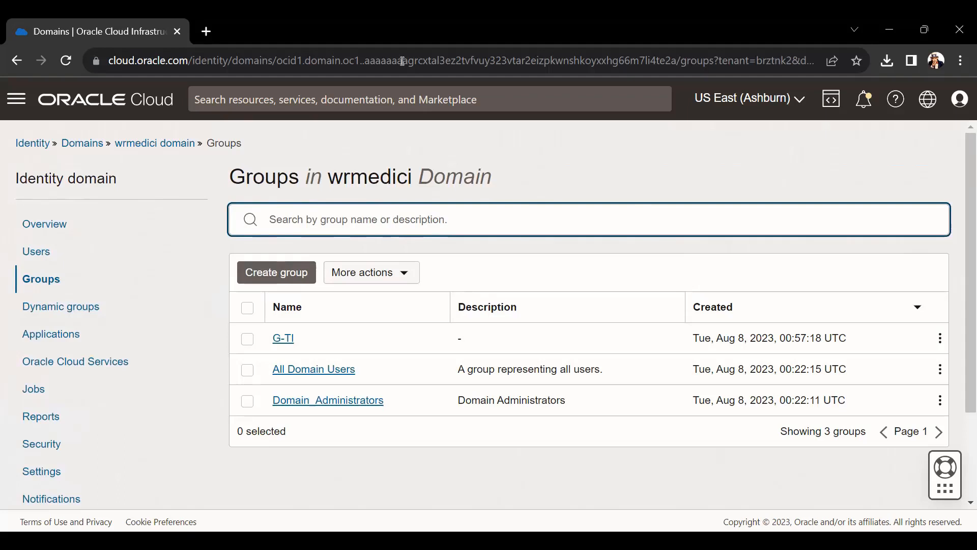
- Open an incognito Chrome window and load cloud.oracle.com
{"action": "key", "text": "ctrl+shift+n"}
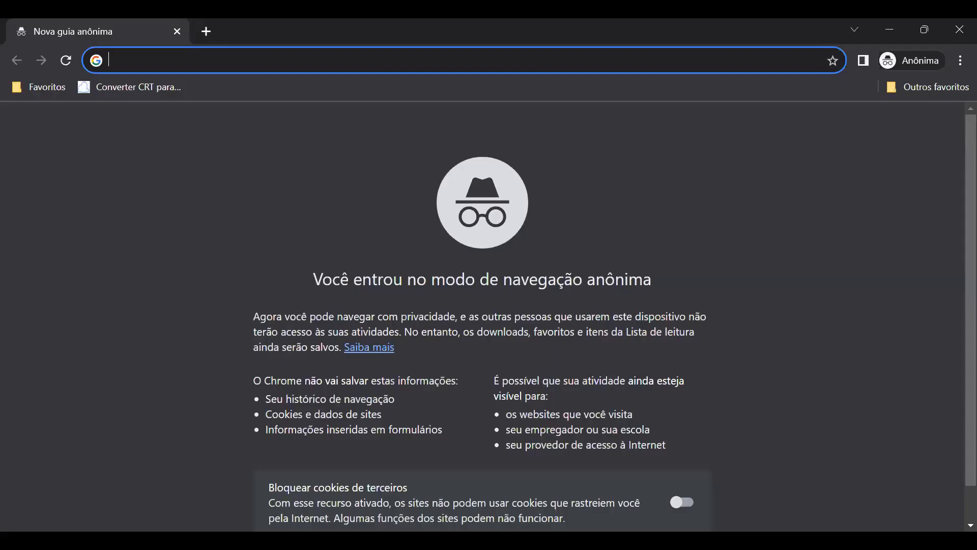
{"action": "type", "text": "cloud.oracle.com"}
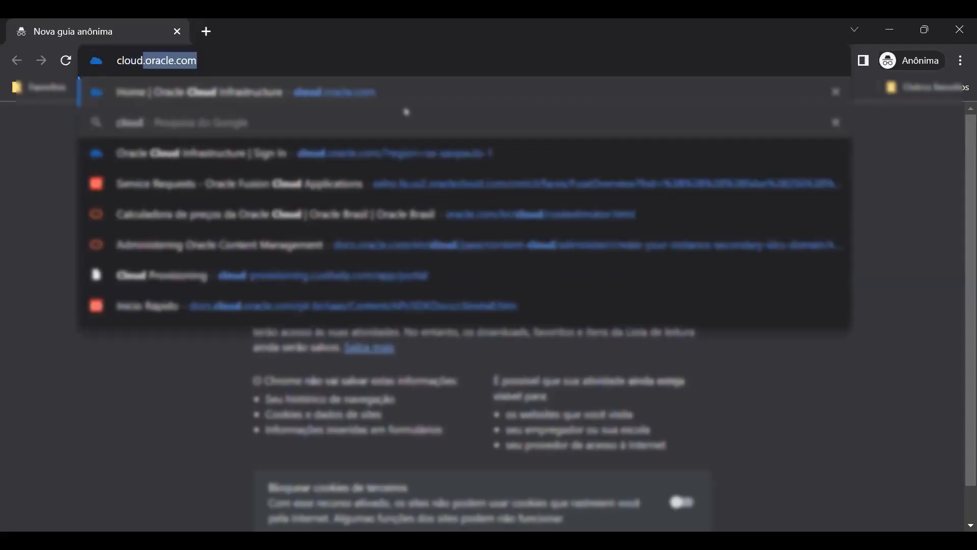
{"action": "key", "text": "Return"}
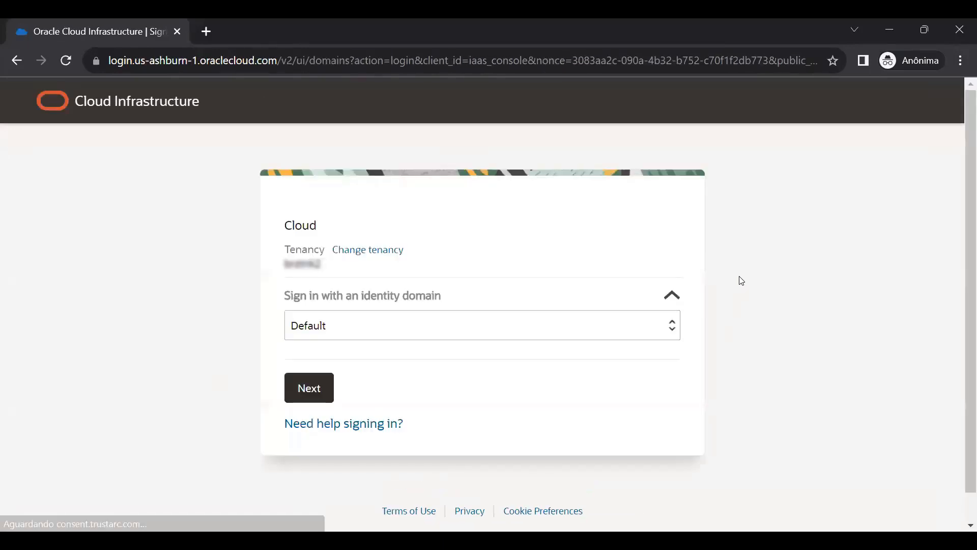
- Sign in to the wrmedici domain as the imported AD user; the login is rejected as invalid
{"action": "left_click", "coordinate": [593, 332]}
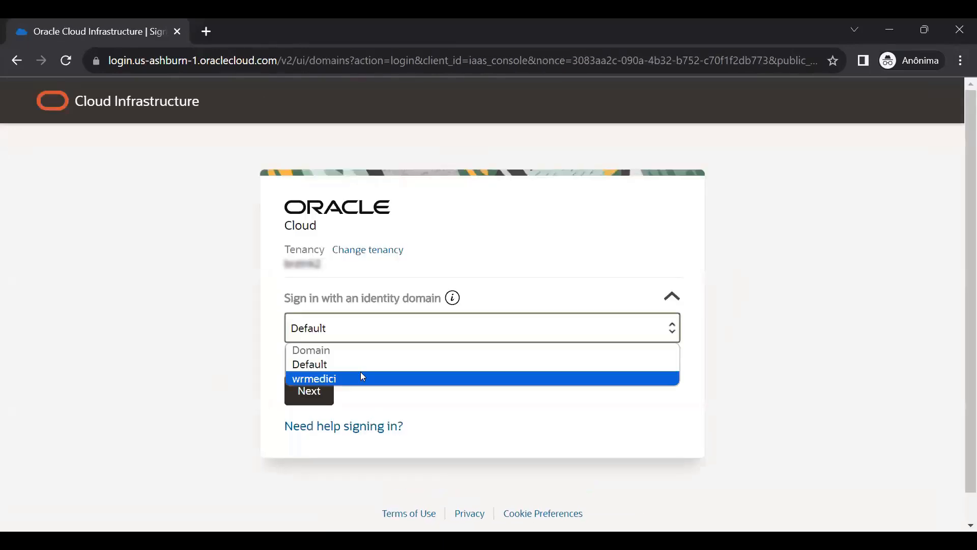
{"action": "left_click", "coordinate": [361, 373]}
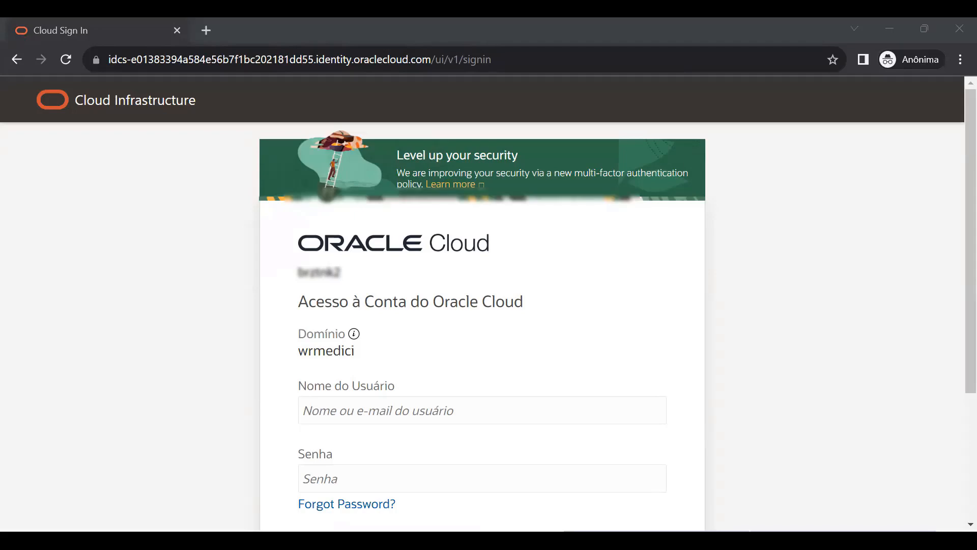
{"action": "scroll", "coordinate": [434, 356], "scroll_direction": "down", "scroll_amount": 1}
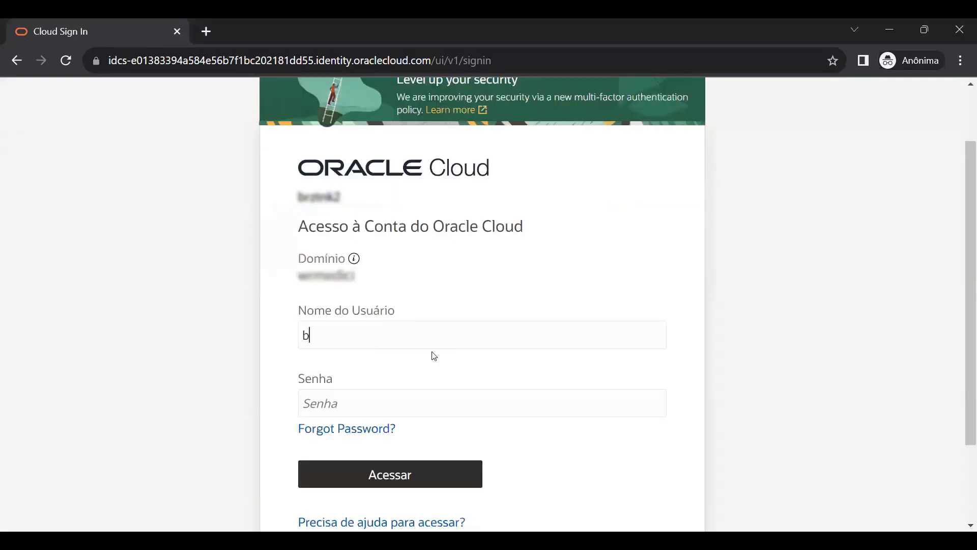
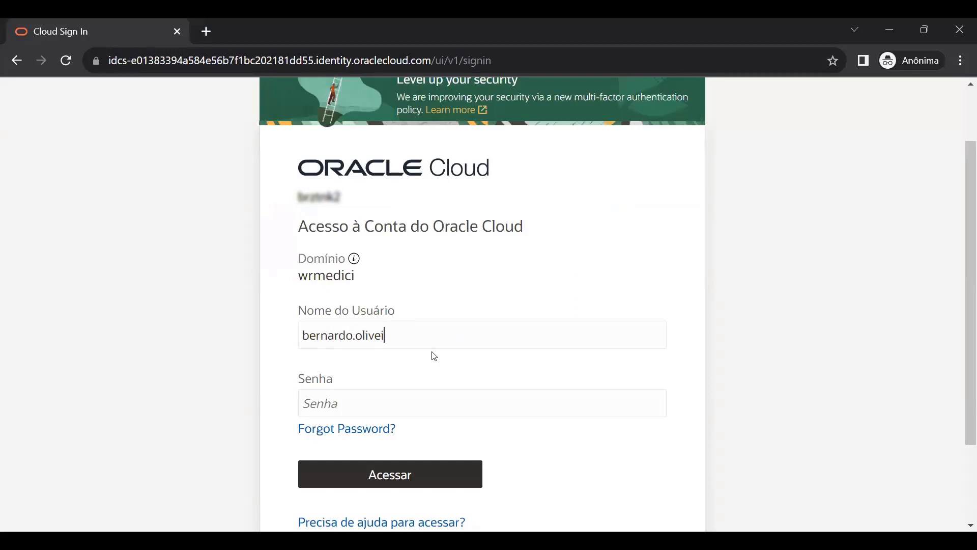
{"action": "key", "text": "Return"}
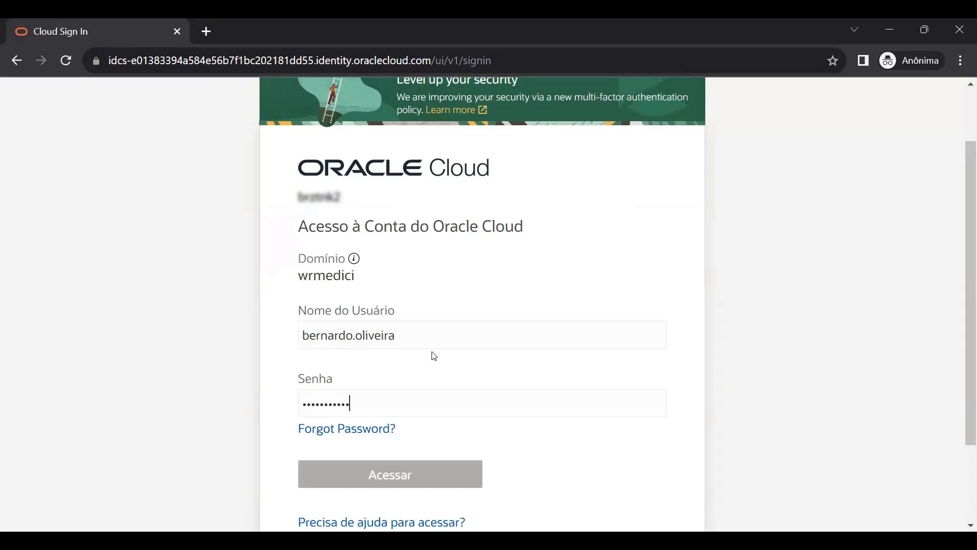
{"action": "left_click_drag", "start_coordinate": [322, 318], "coordinate": [515, 318]}
{"action": "left_click", "coordinate": [516, 318]}
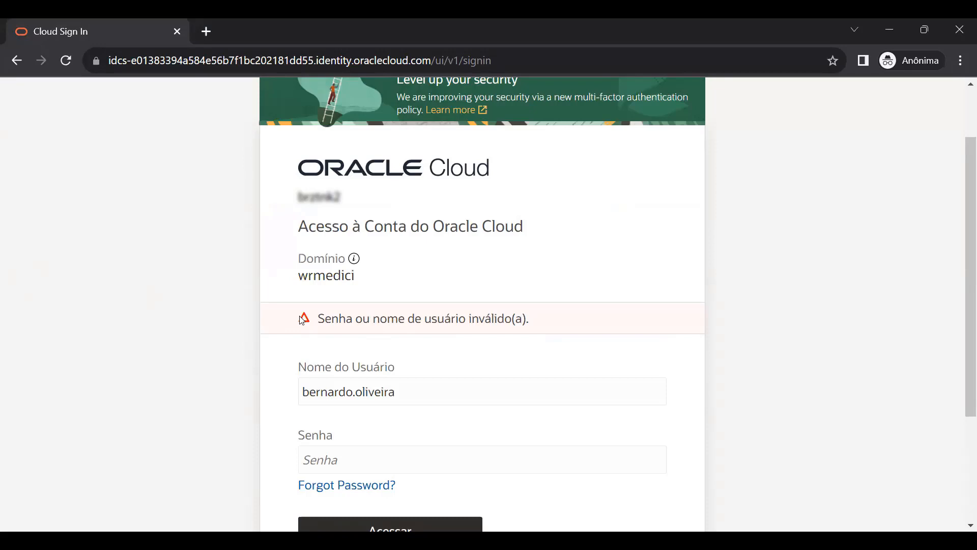
- Minimize the incognito window and return to the identity domain overview
{"action": "left_click", "coordinate": [889, 31]}
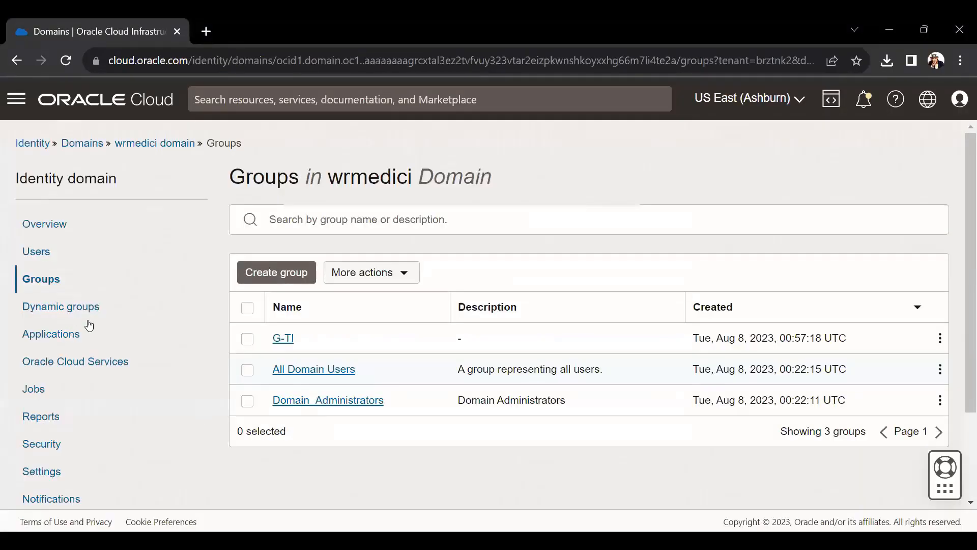
{"action": "scroll", "coordinate": [135, 244], "scroll_direction": "down", "scroll_amount": 2}
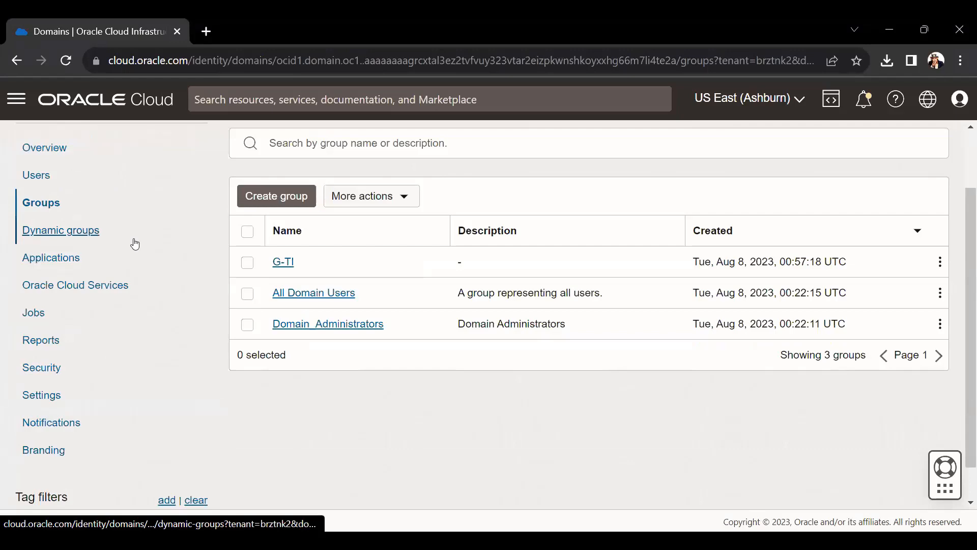
{"action": "scroll", "coordinate": [187, 277], "scroll_direction": "up", "scroll_amount": 2}
{"action": "left_click", "coordinate": [154, 147]}
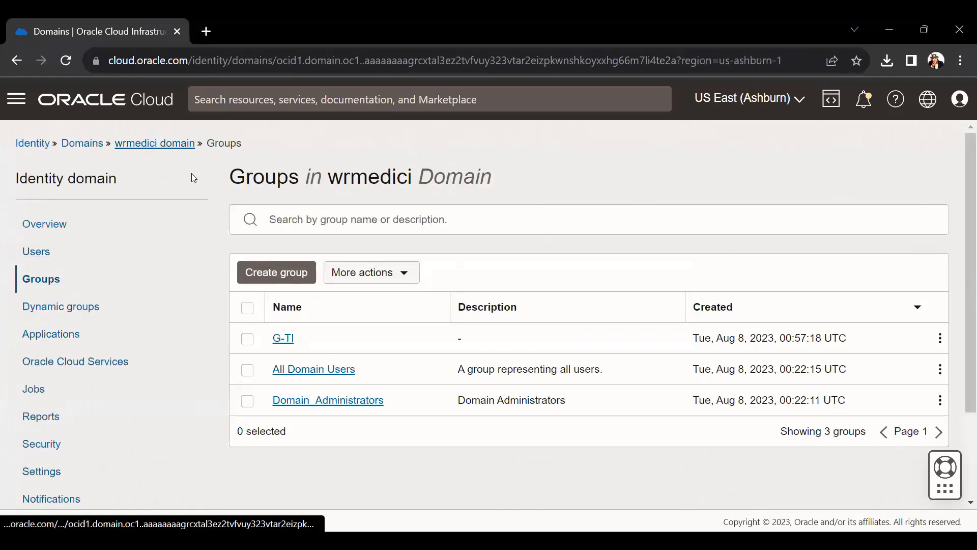
{"action": "scroll", "coordinate": [152, 402], "scroll_direction": "down", "scroll_amount": 2}
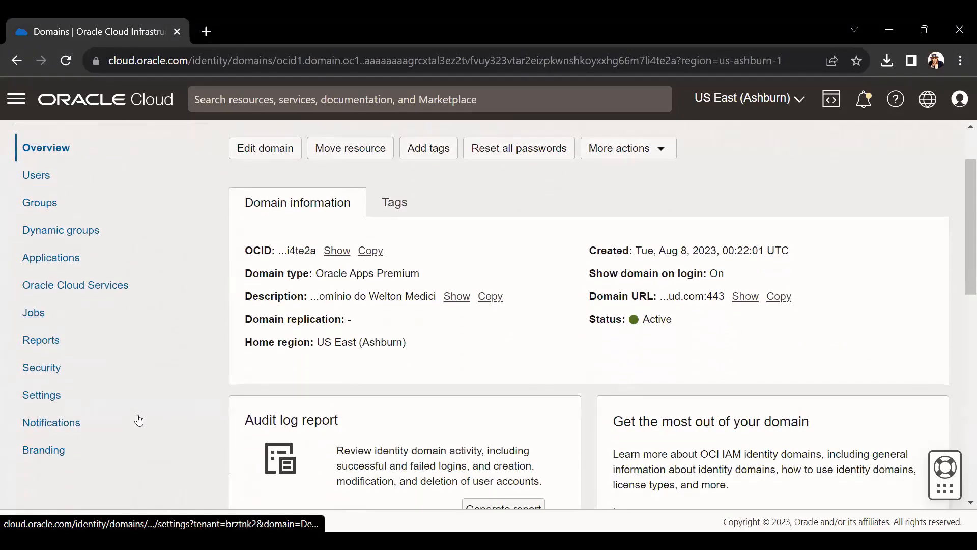
{"action": "left_click", "coordinate": [63, 402]}
{"action": "scroll", "coordinate": [153, 349], "scroll_direction": "up", "scroll_amount": 2}
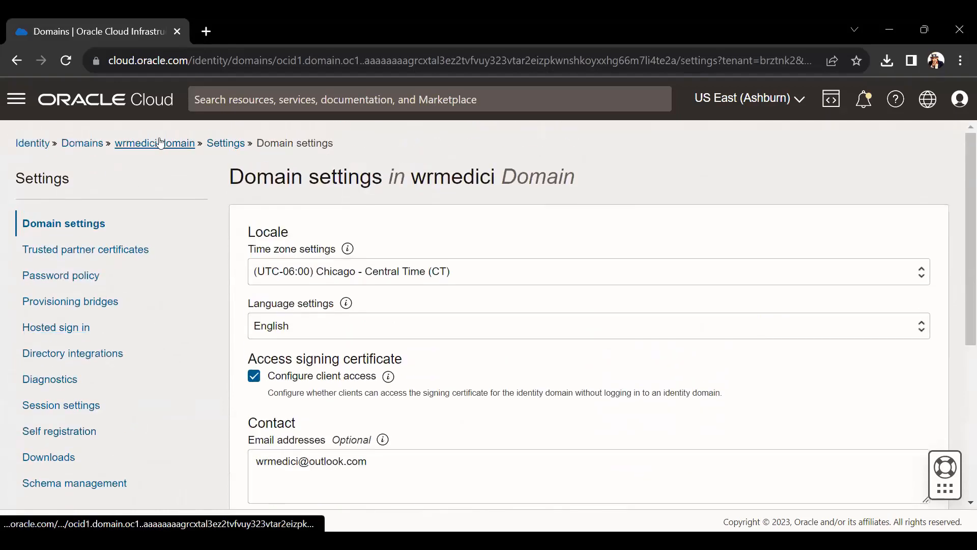
{"action": "left_click", "coordinate": [160, 143]}
{"action": "scroll", "coordinate": [71, 465], "scroll_direction": "down", "scroll_amount": 2}
- Open the domain's Delegated authentication page showing weltonmedici.com.br as Connected
{"action": "left_click", "coordinate": [51, 367]}
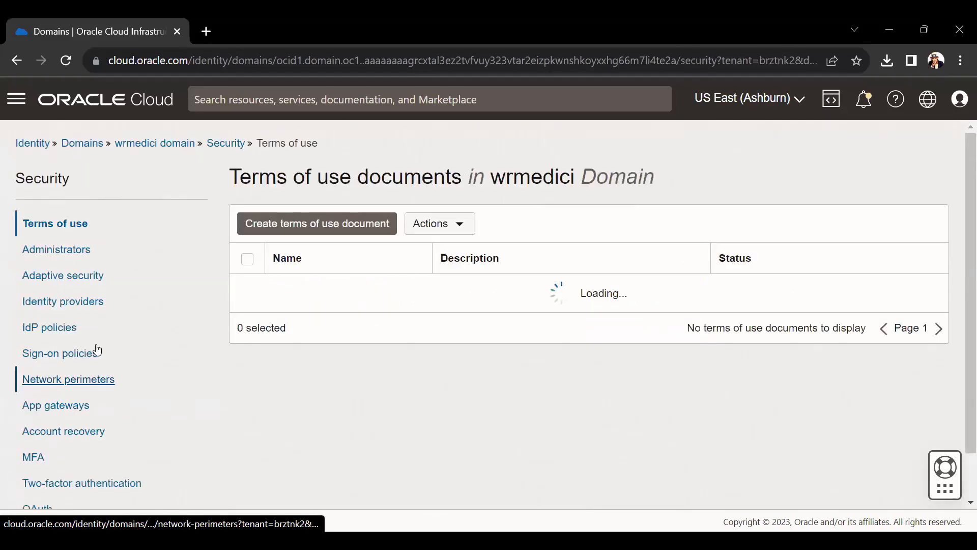
{"action": "scroll", "coordinate": [102, 466], "scroll_direction": "down", "scroll_amount": 2}
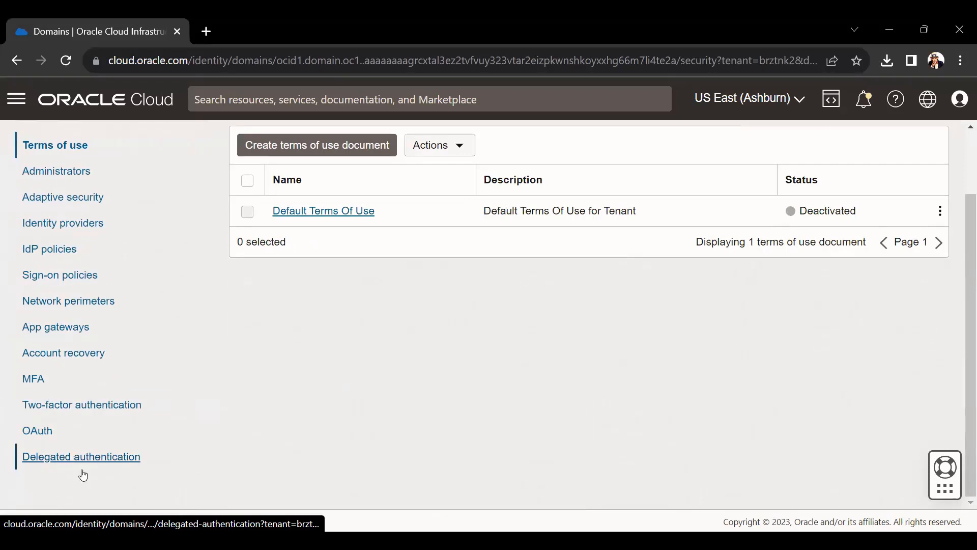
{"action": "left_click", "coordinate": [20, 433]}
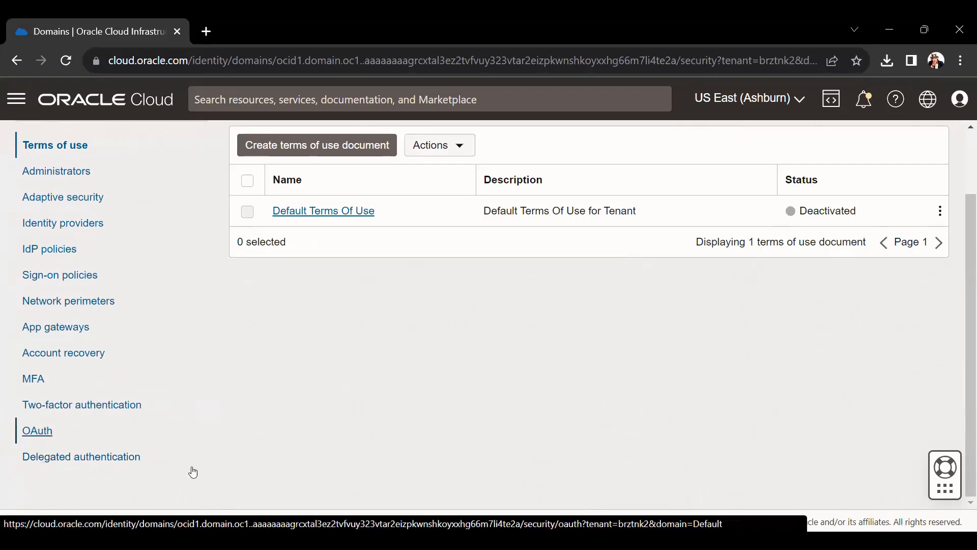
{"action": "left_click", "coordinate": [193, 472]}
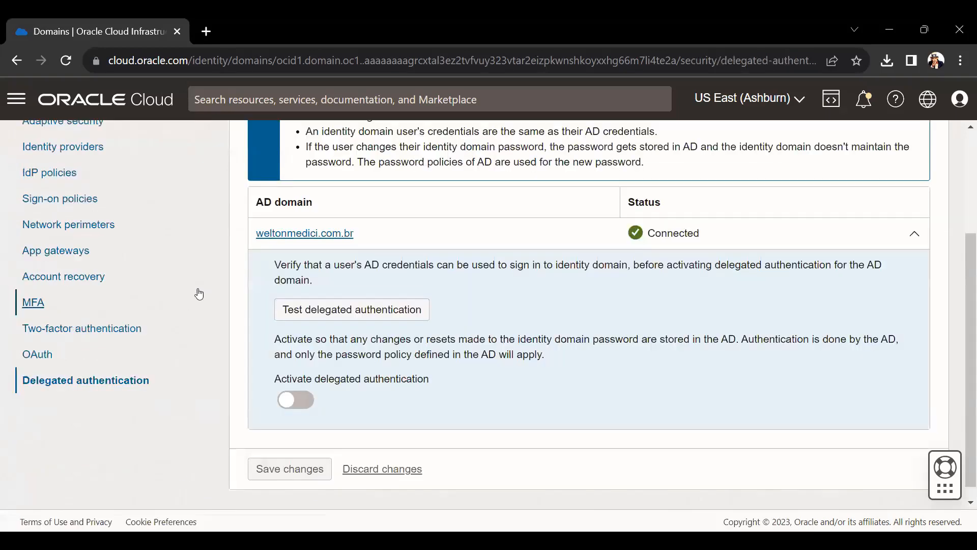
{"action": "scroll", "coordinate": [342, 312], "scroll_direction": "up", "scroll_amount": 1}
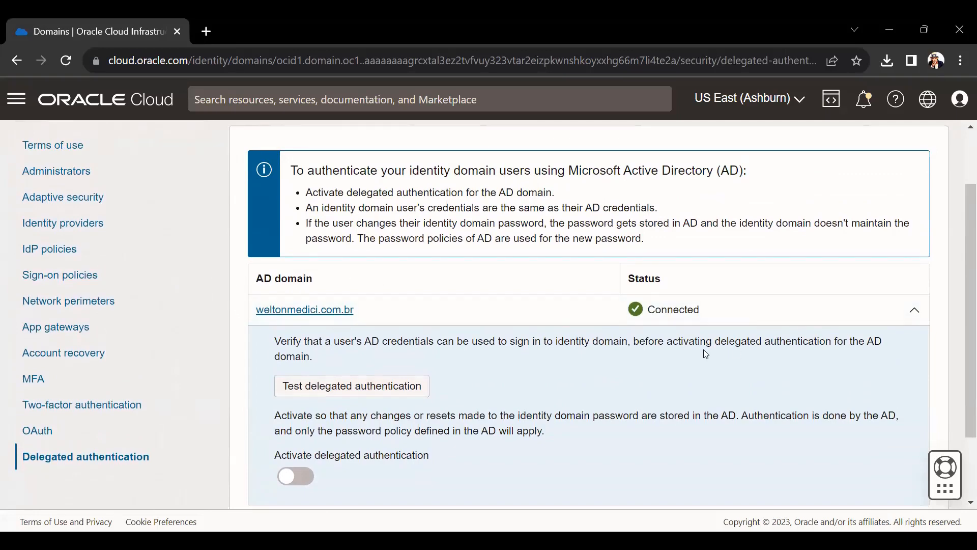
{"action": "scroll", "coordinate": [705, 356], "scroll_direction": "down", "scroll_amount": 1}
- Test delegated authentication with the AD administrator username and password
{"action": "left_click", "coordinate": [400, 311]}
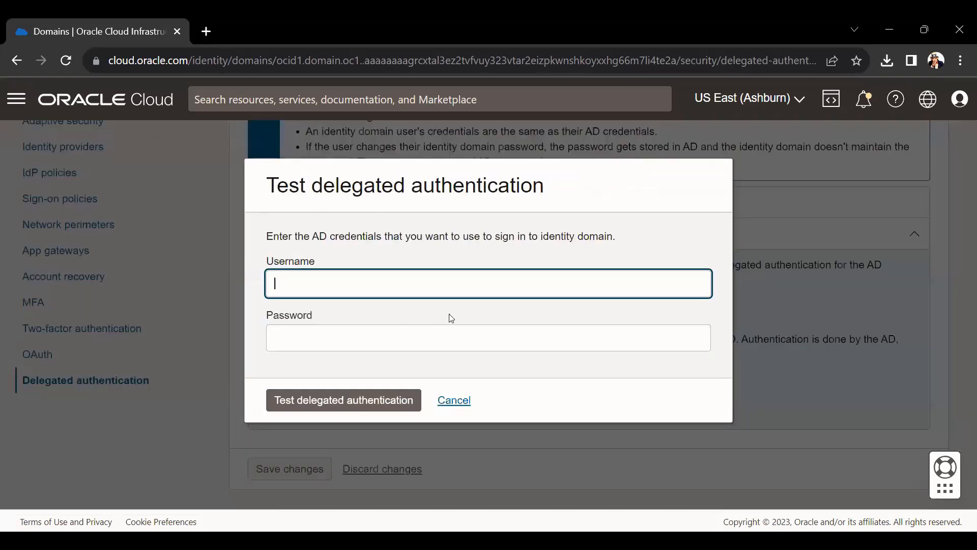
{"action": "left_click", "coordinate": [463, 401]}
{"action": "left_click", "coordinate": [402, 315]}
{"action": "left_click", "coordinate": [454, 400]}
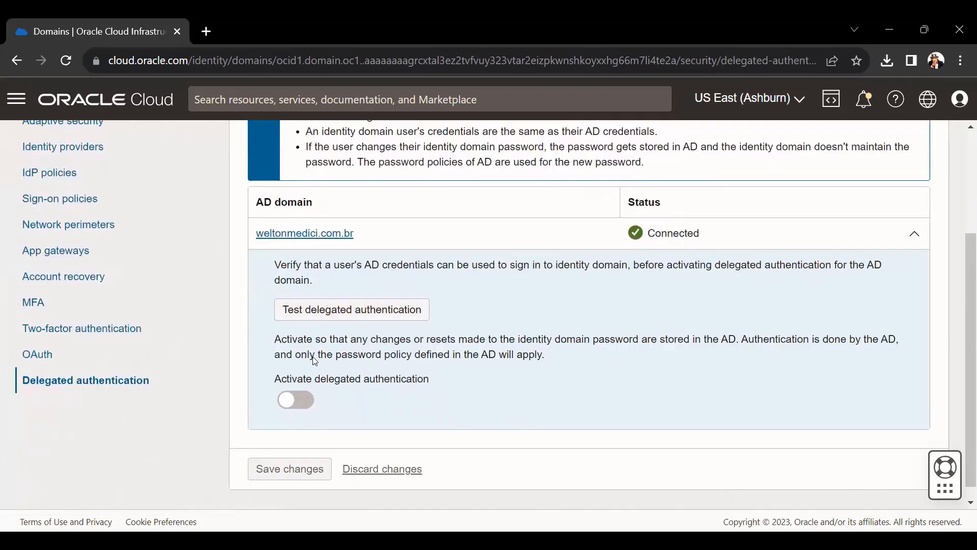
{"action": "left_click", "coordinate": [346, 321]}
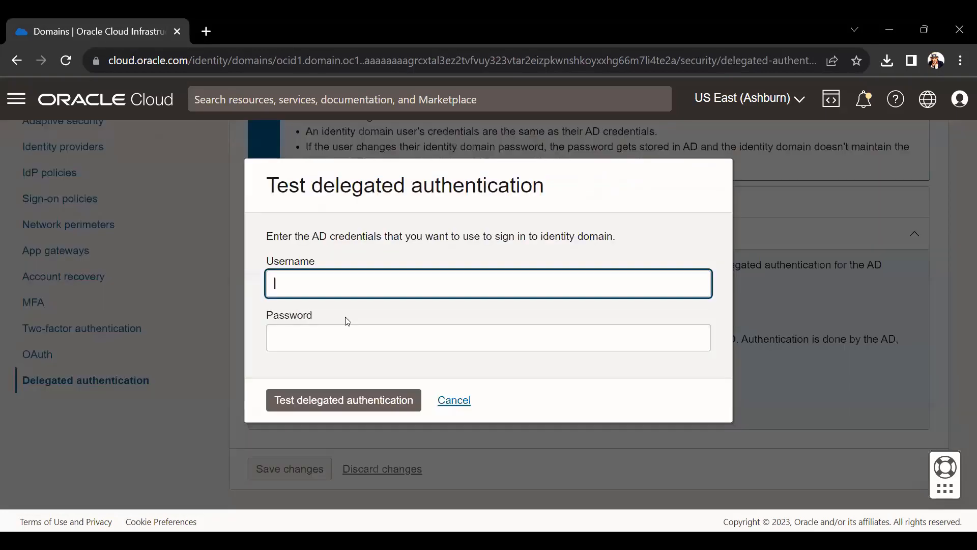
{"action": "type", "text": "administrator"}
{"action": "key", "text": "Tab"}
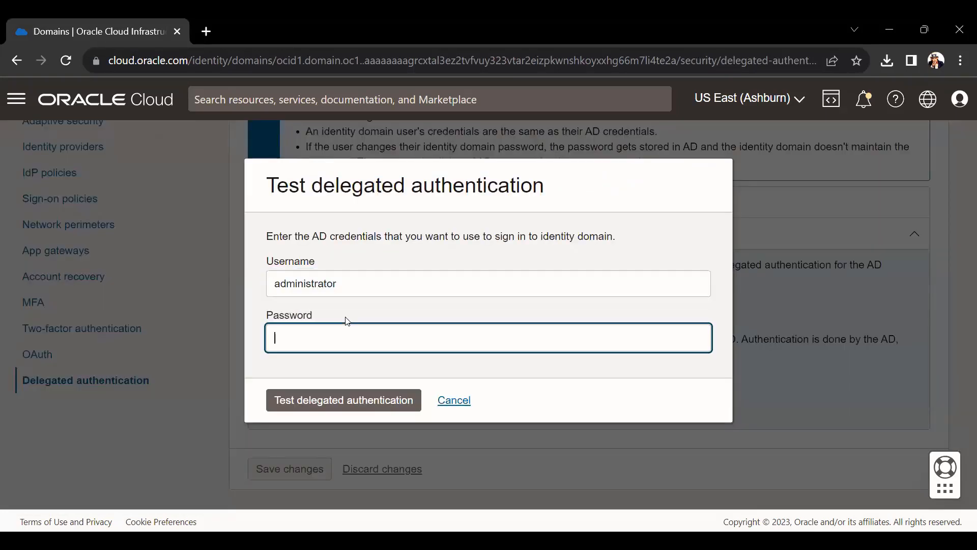
{"action": "type", "text": "••••••••••••"}
{"action": "left_click", "coordinate": [373, 408]}
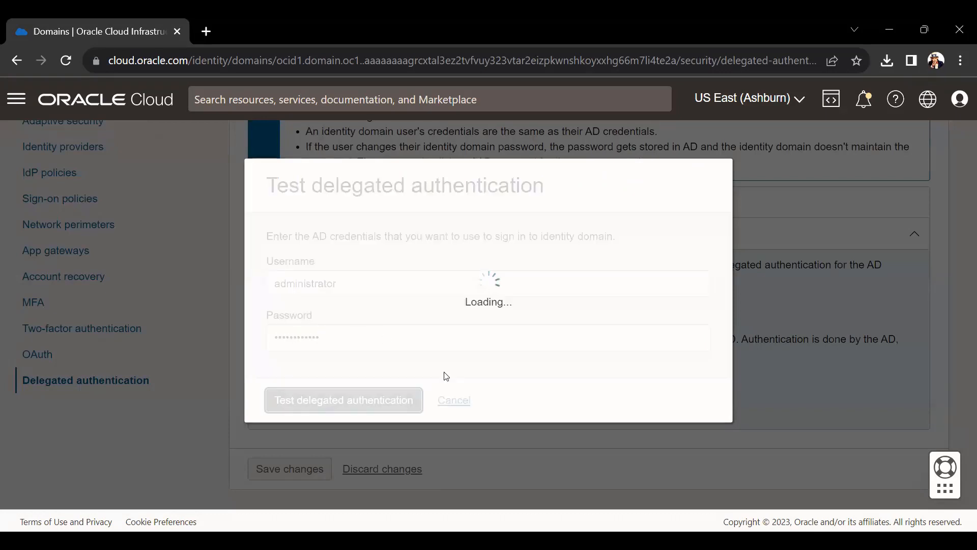
- Retype the rejected password and rerun the test, which now succeeds
{"action": "double_click", "coordinate": [375, 390]}
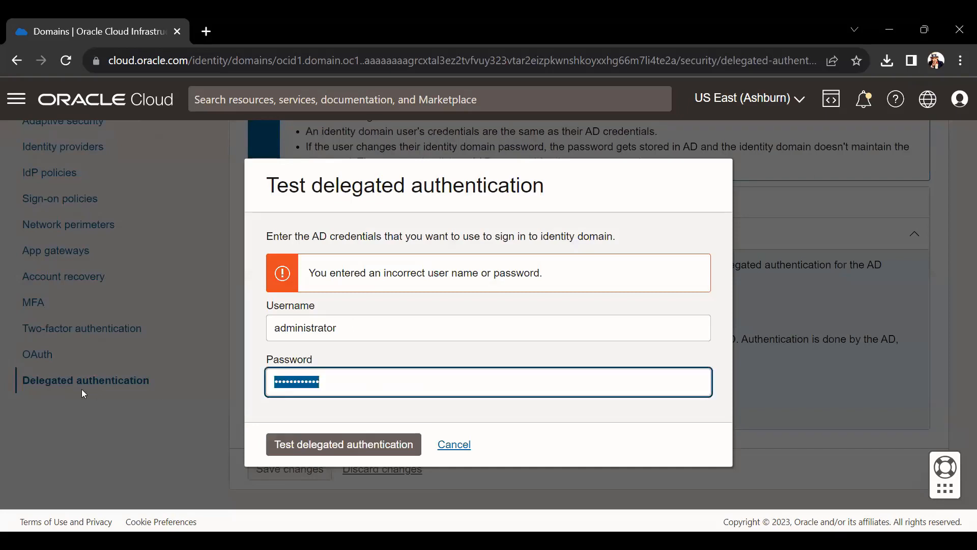
{"action": "type", "text": "••••••••••••"}
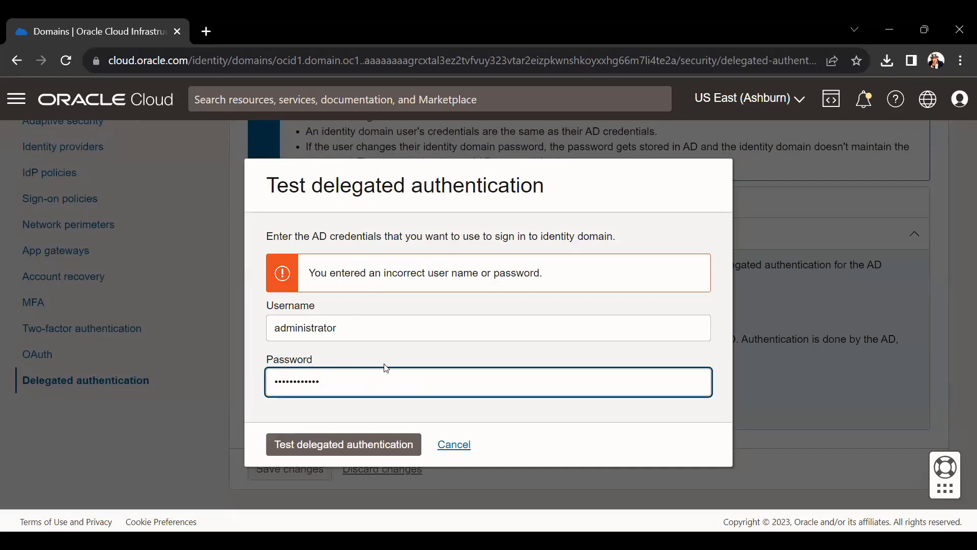
{"action": "left_click", "coordinate": [376, 444]}
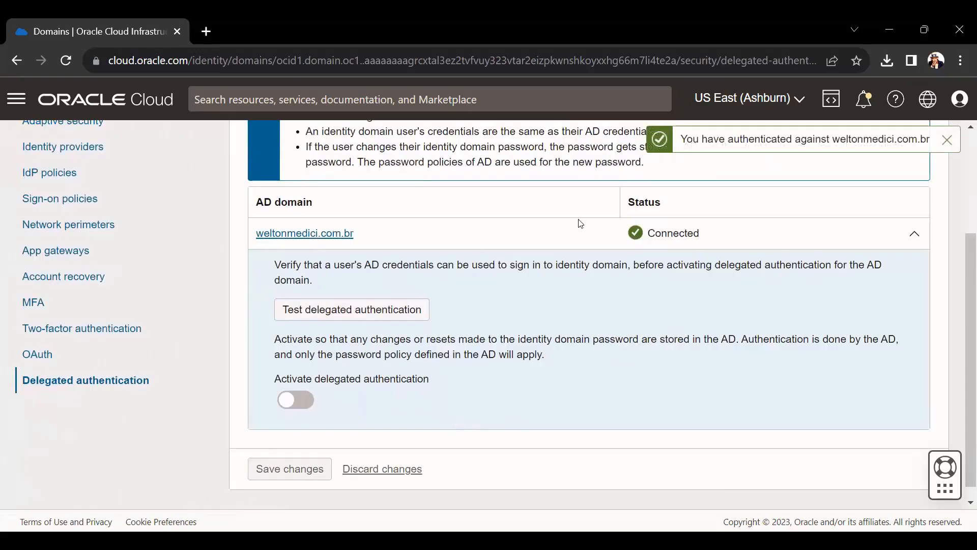
- Activate delegated authentication for weltonmedici.com.br and enable the password cache
{"action": "left_click", "coordinate": [311, 402]}
{"action": "left_click", "coordinate": [354, 280]}
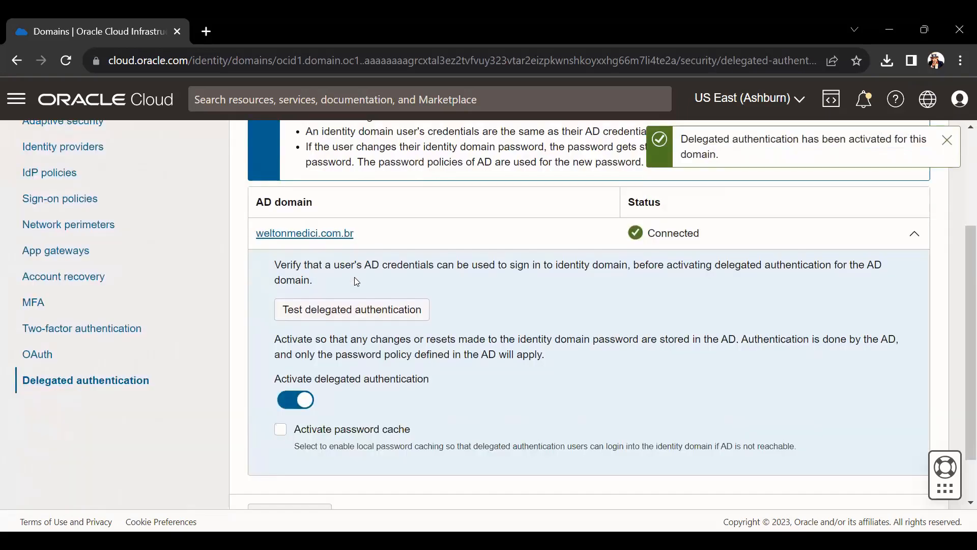
{"action": "scroll", "coordinate": [405, 318], "scroll_direction": "down", "scroll_amount": 1}
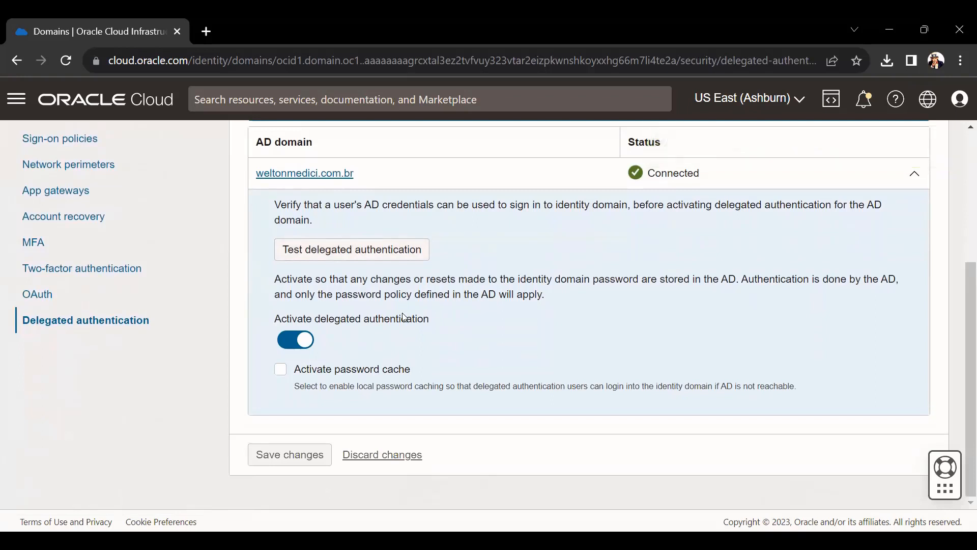
{"action": "left_click", "coordinate": [300, 374]}
{"action": "scroll", "coordinate": [316, 367], "scroll_direction": "down", "scroll_amount": 3}
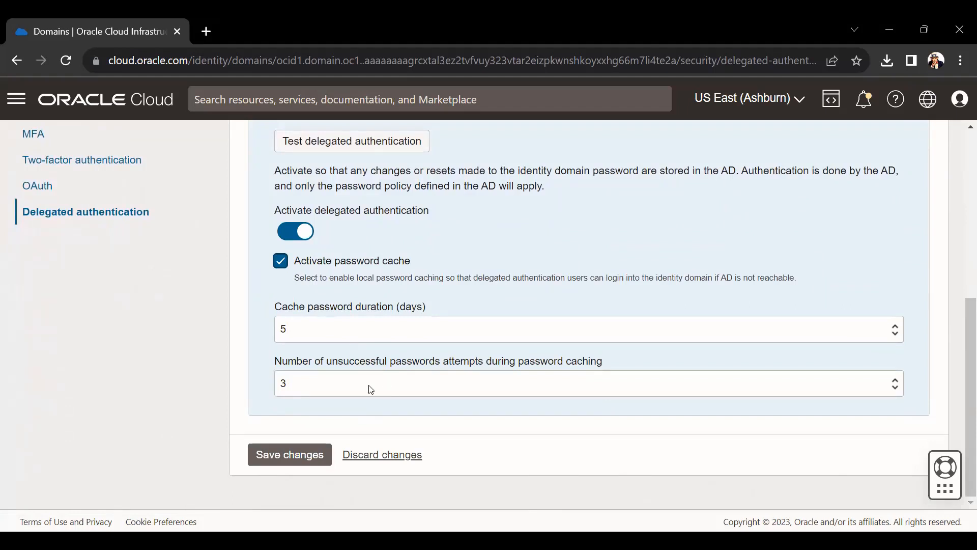
- Set 5 unsuccessful attempts and a 7-day cache duration, then save and confirm
{"action": "left_click", "coordinate": [289, 390]}
{"action": "left_click", "coordinate": [302, 456]}
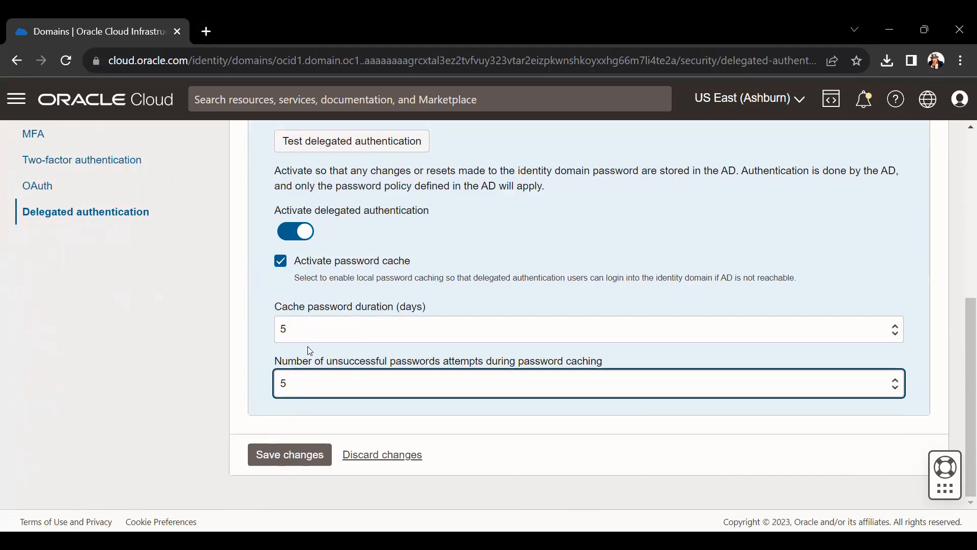
{"action": "left_click", "coordinate": [310, 328]}
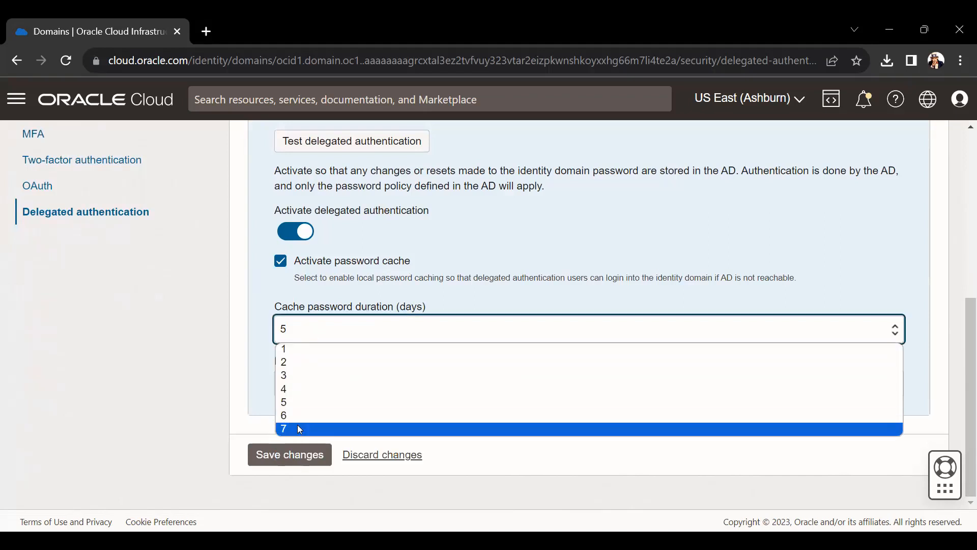
{"action": "left_click", "coordinate": [299, 429]}
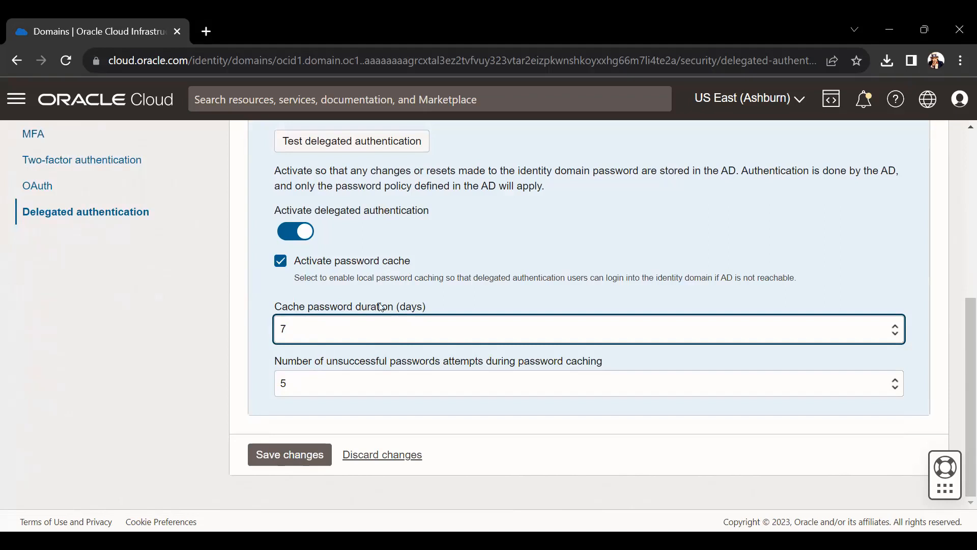
{"action": "left_click", "coordinate": [302, 337]}
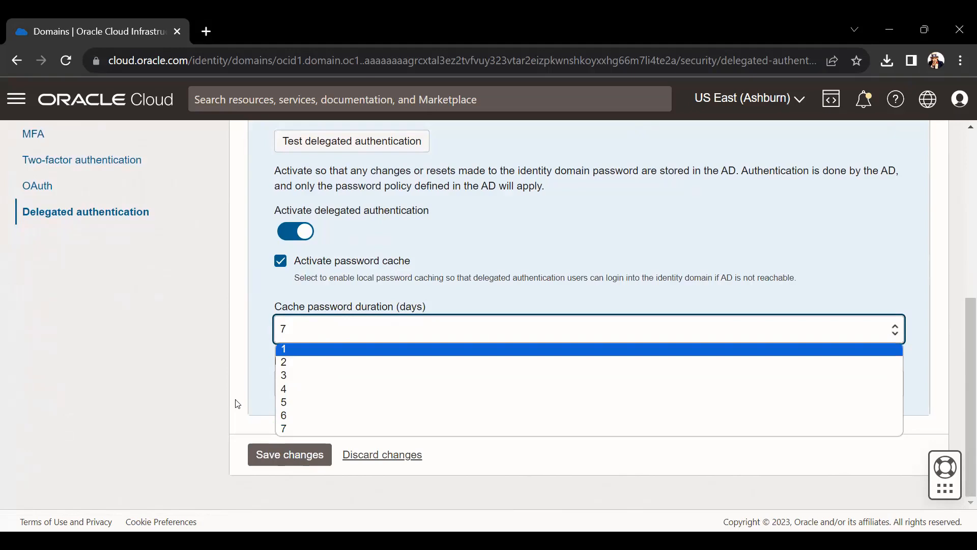
{"action": "left_click", "coordinate": [279, 429]}
{"action": "left_click", "coordinate": [292, 453]}
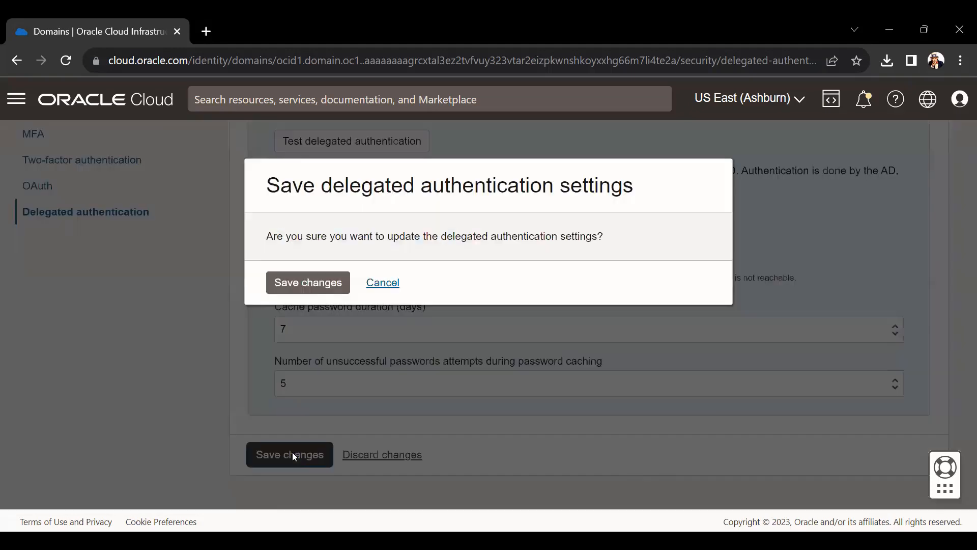
{"action": "left_click", "coordinate": [306, 288]}
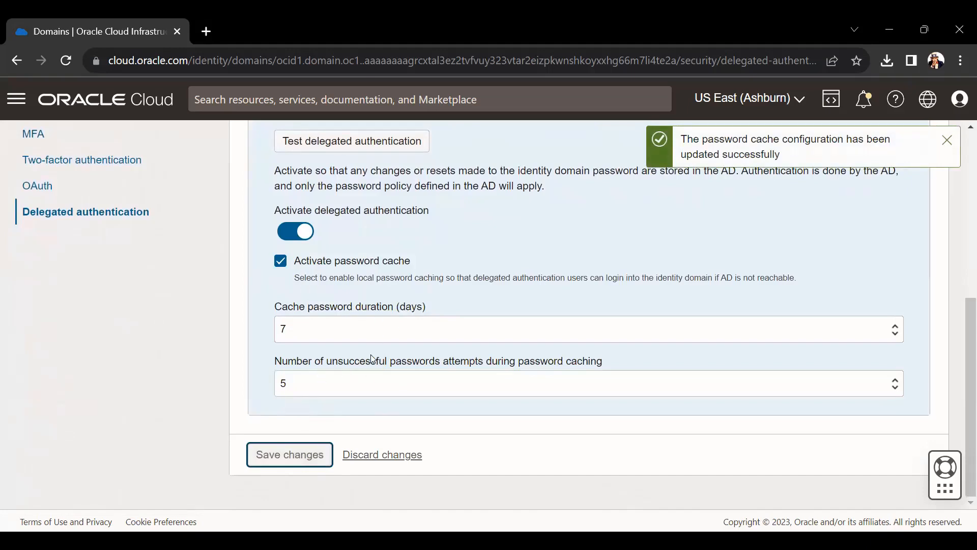
{"action": "scroll", "coordinate": [370, 355], "scroll_direction": "up", "scroll_amount": 6}
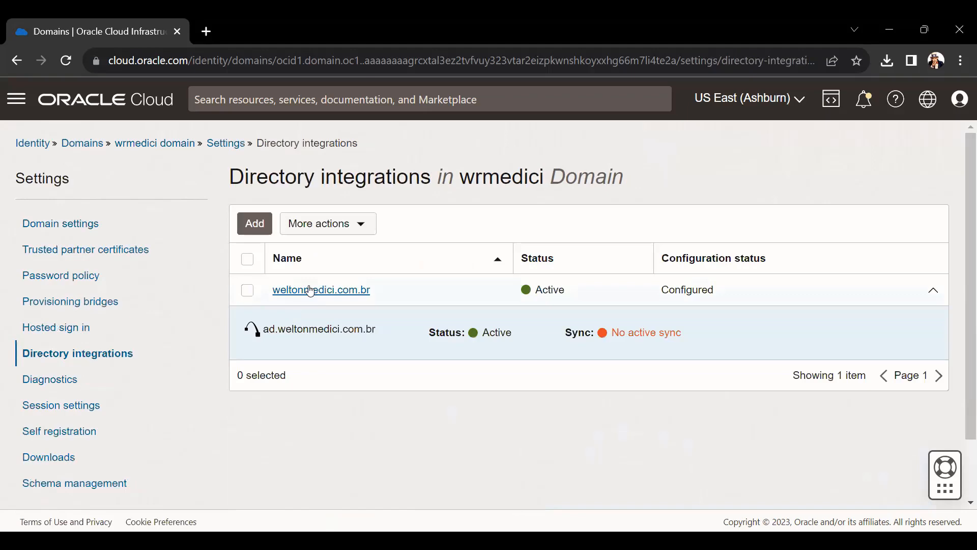
- Import users from the AD domain integration, refresh until the import shows Success, and return to the incognito window
{"action": "left_click", "coordinate": [305, 287]}
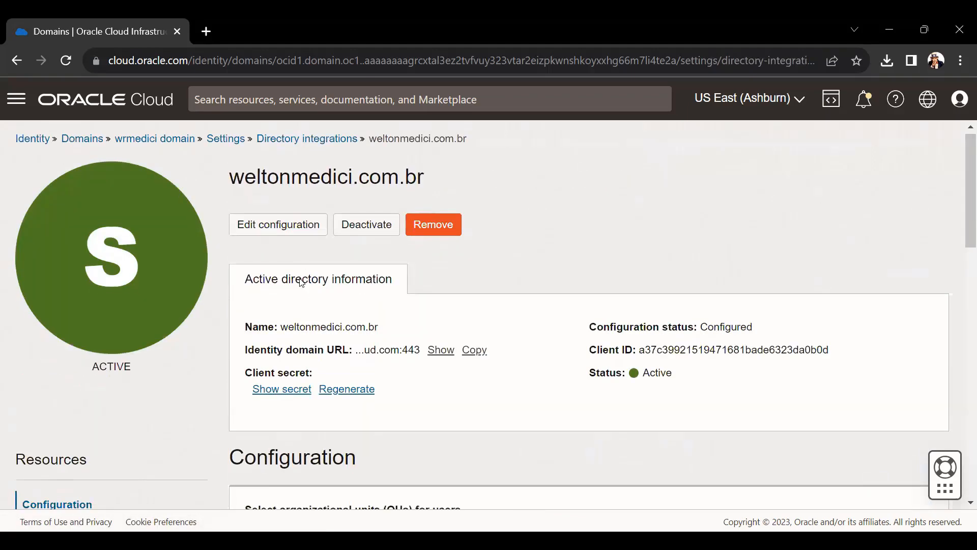
{"action": "scroll", "coordinate": [78, 314], "scroll_direction": "down", "scroll_amount": 5}
{"action": "left_click", "coordinate": [39, 309]}
{"action": "left_click", "coordinate": [264, 375]}
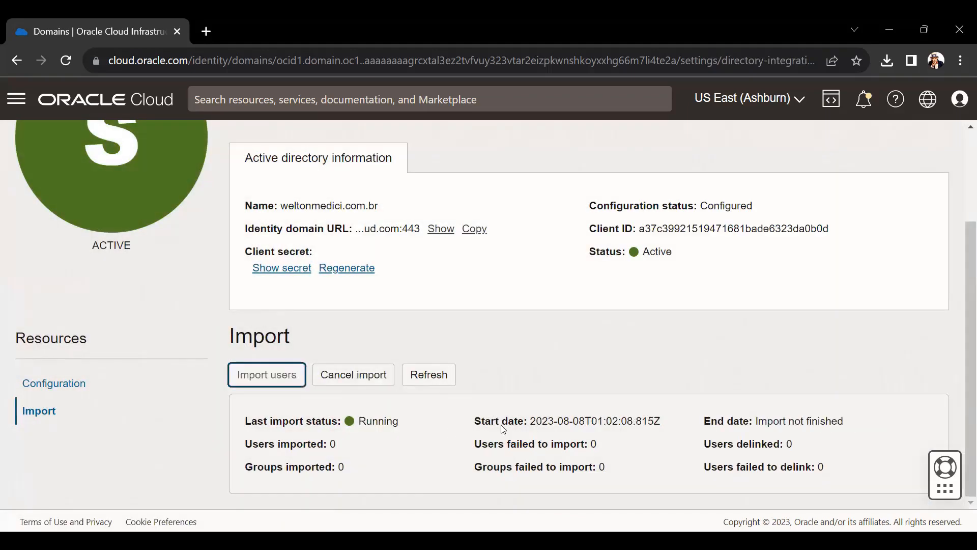
{"action": "left_click", "coordinate": [447, 377]}
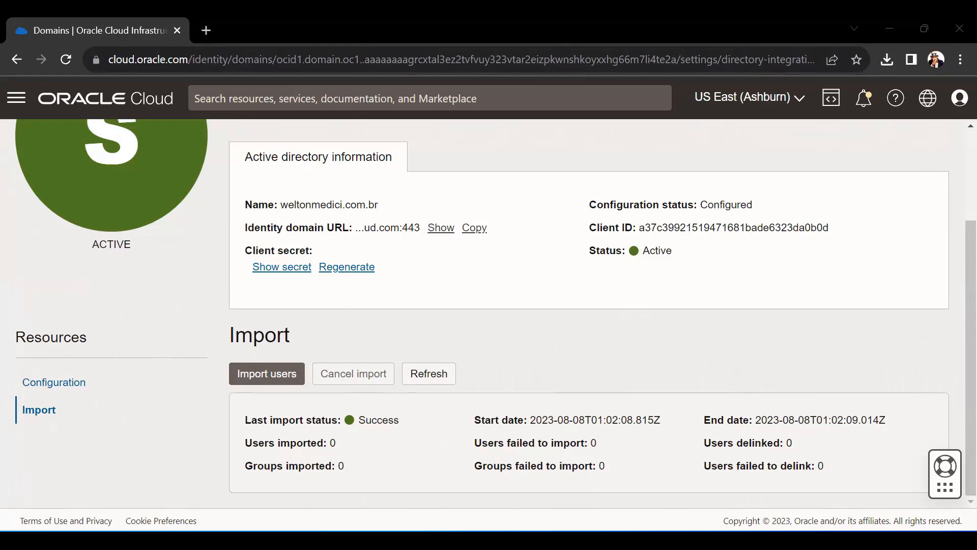
{"action": "double_click", "coordinate": [475, 354]}
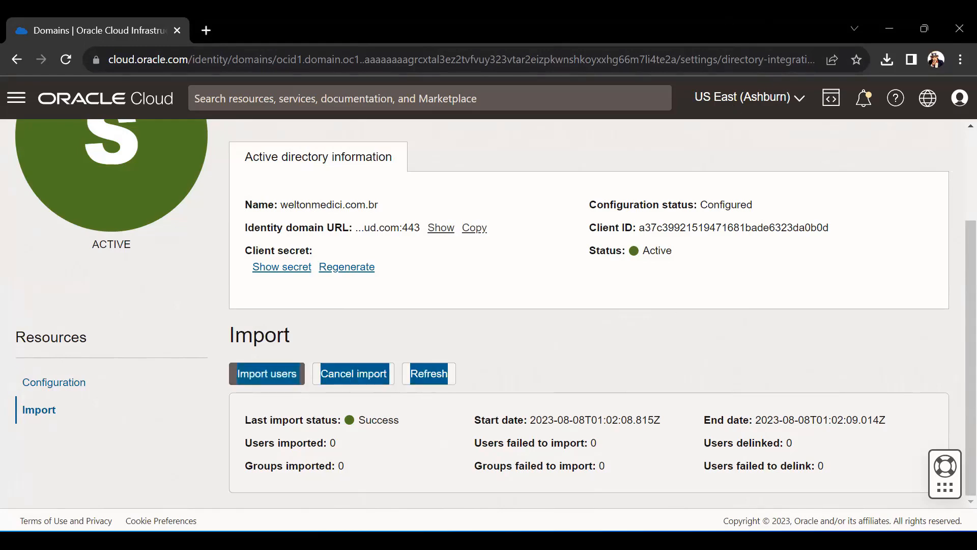
{"action": "key", "text": "alt+Tab"}
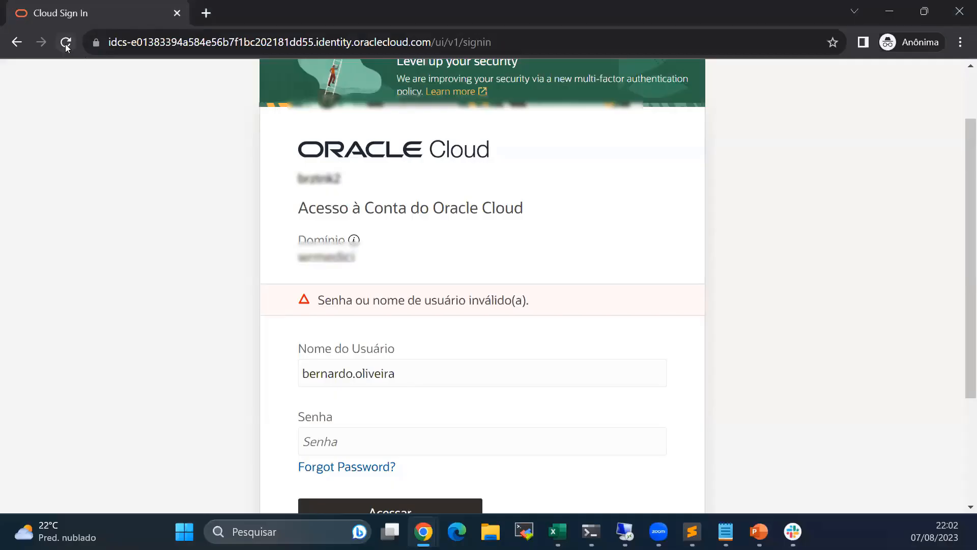
- Reload the sign-in page and sign in with the imported AD user's username and password
{"action": "left_click", "coordinate": [65, 42]}
{"action": "left_click", "coordinate": [565, 154]}
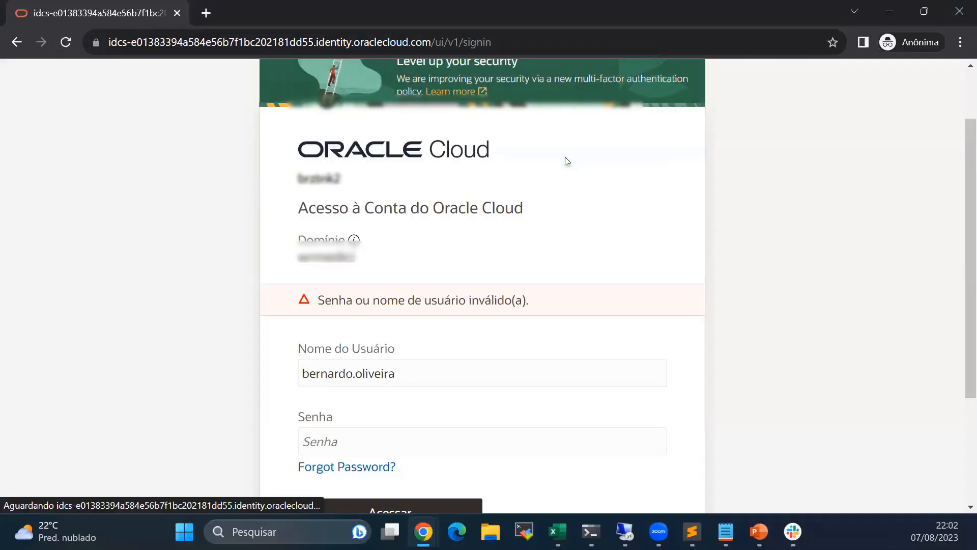
{"action": "scroll", "coordinate": [544, 318], "scroll_direction": "down", "scroll_amount": 1}
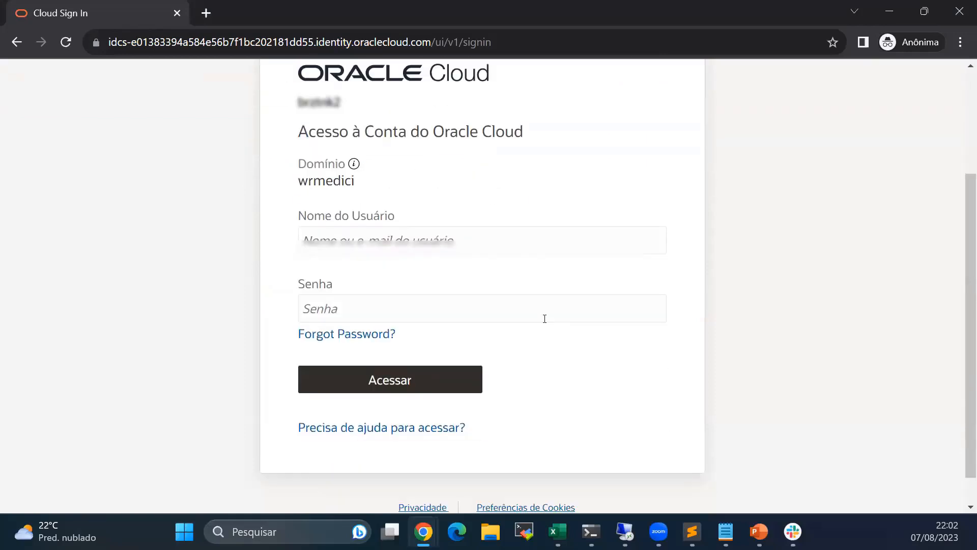
{"action": "scroll", "coordinate": [545, 319], "scroll_direction": "up", "scroll_amount": 2}
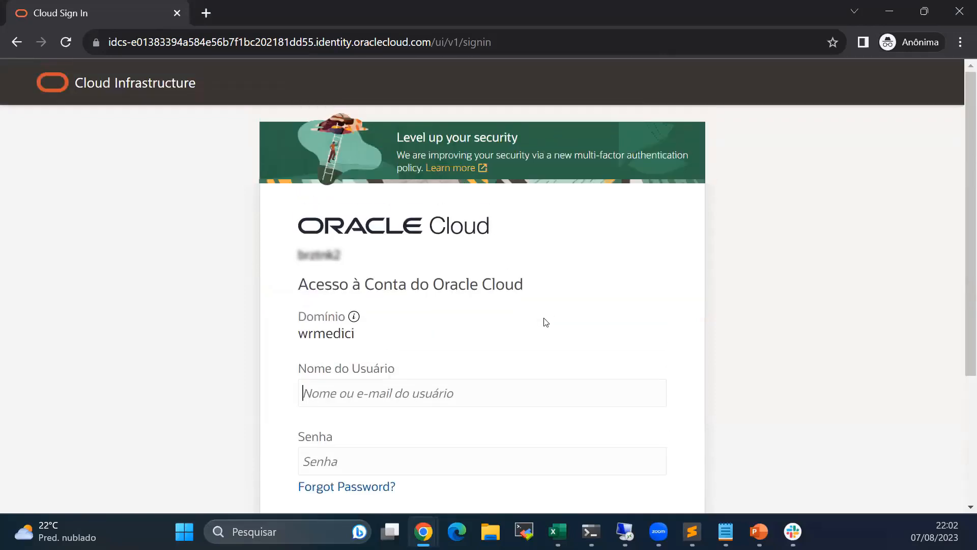
{"action": "type", "text": "nernardo"}
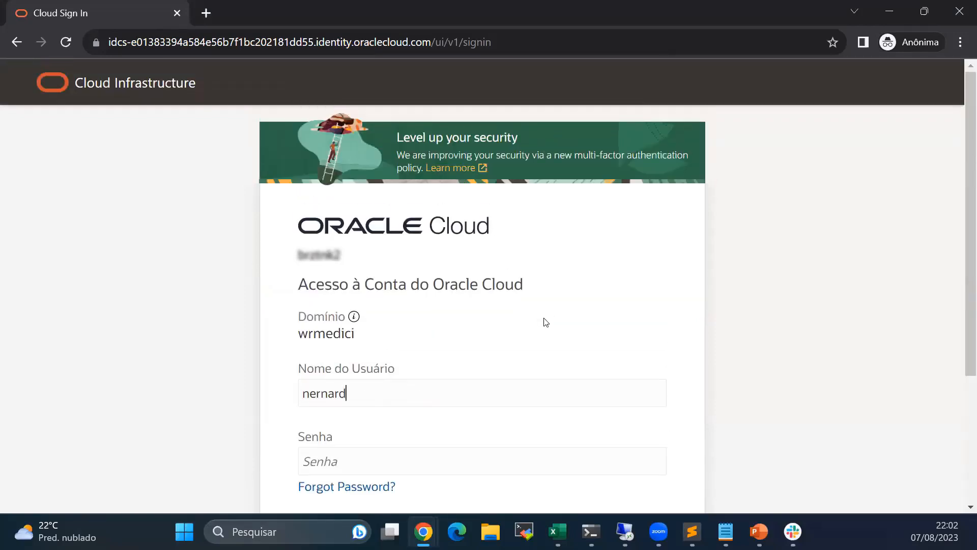
{"action": "key", "text": "BackSpace"}
{"action": "key", "text": "BackSpace"}
{"action": "key", "text": "BackSpace"}
{"action": "key", "text": "BackSpace"}
{"action": "key", "text": "BackSpace"}
{"action": "key", "text": "BackSpace"}
{"action": "key", "text": "BackSpace"}
{"action": "key", "text": "BackSpace"}
{"action": "key", "text": "Tab"}
{"action": "type", "text": "•••••••••••"}
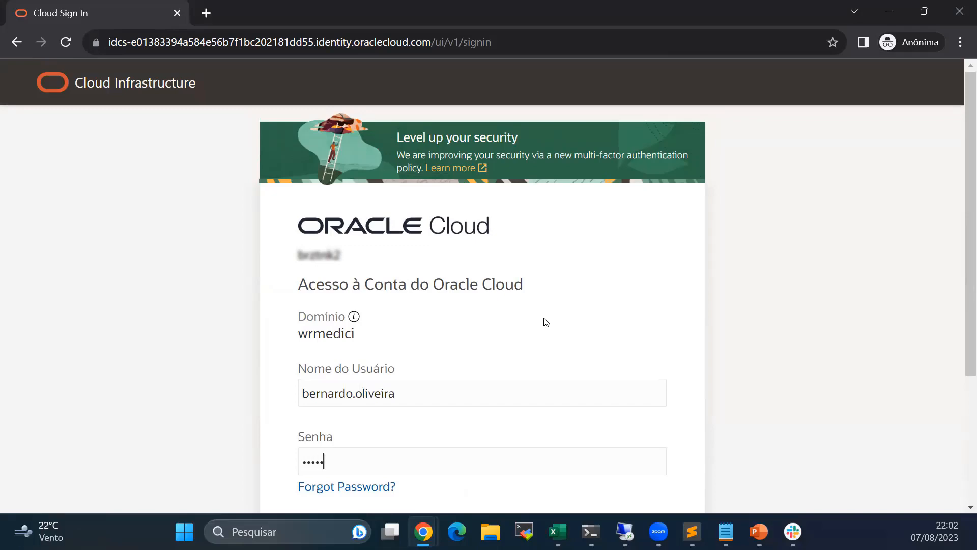
{"action": "key", "text": "Return"}
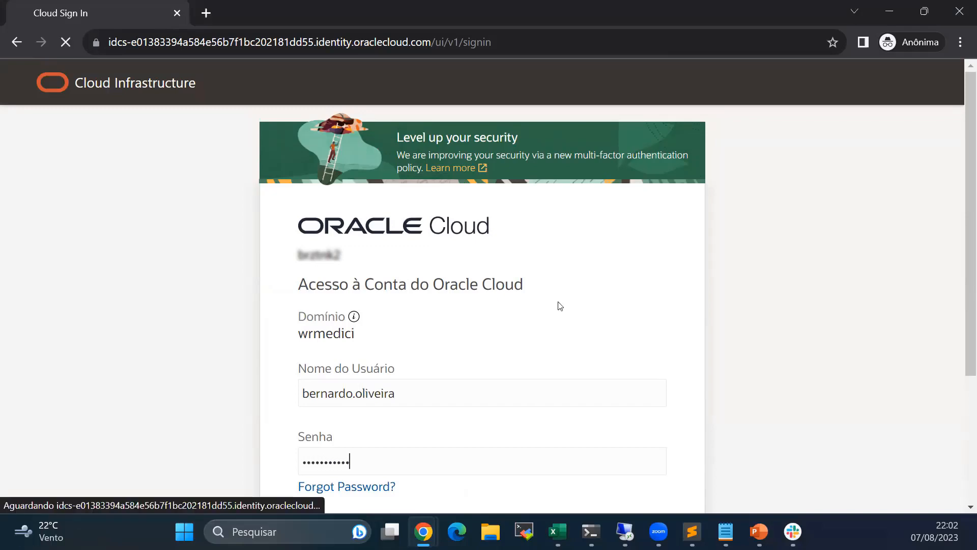
- Enable secure verification with the Aplicativo Remoto authenticator app, scan the QR code, and click Concluído
{"action": "scroll", "coordinate": [593, 264], "scroll_direction": "down", "scroll_amount": 5}
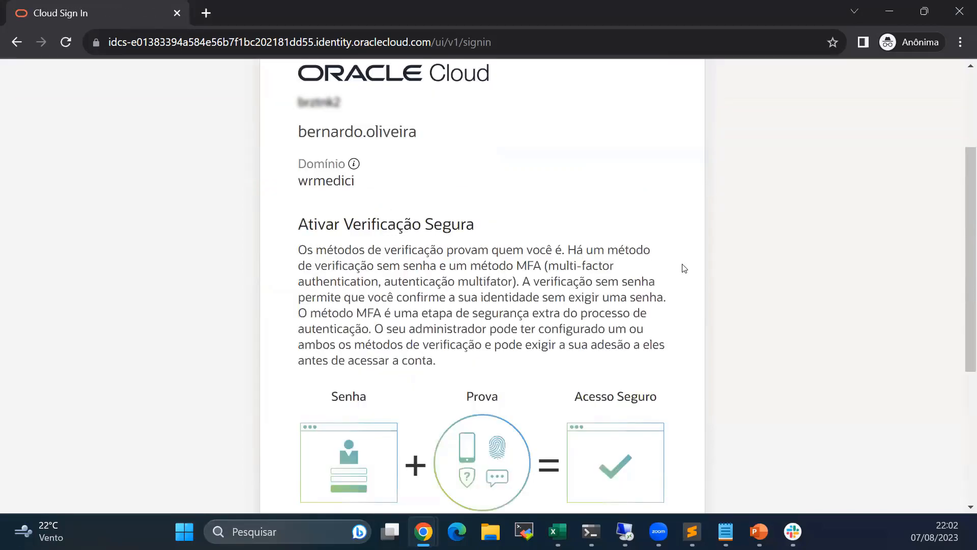
{"action": "scroll", "coordinate": [588, 275], "scroll_direction": "down", "scroll_amount": 3}
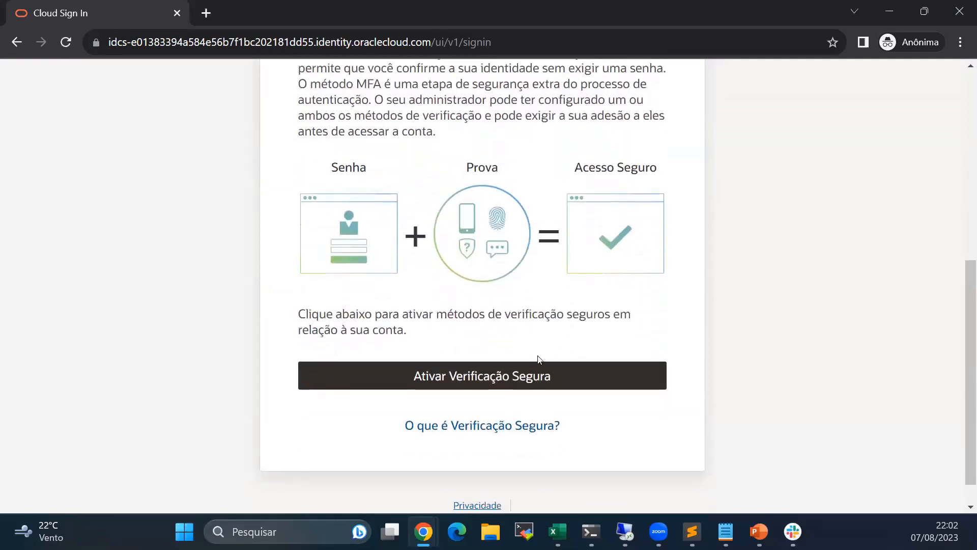
{"action": "left_click", "coordinate": [533, 384]}
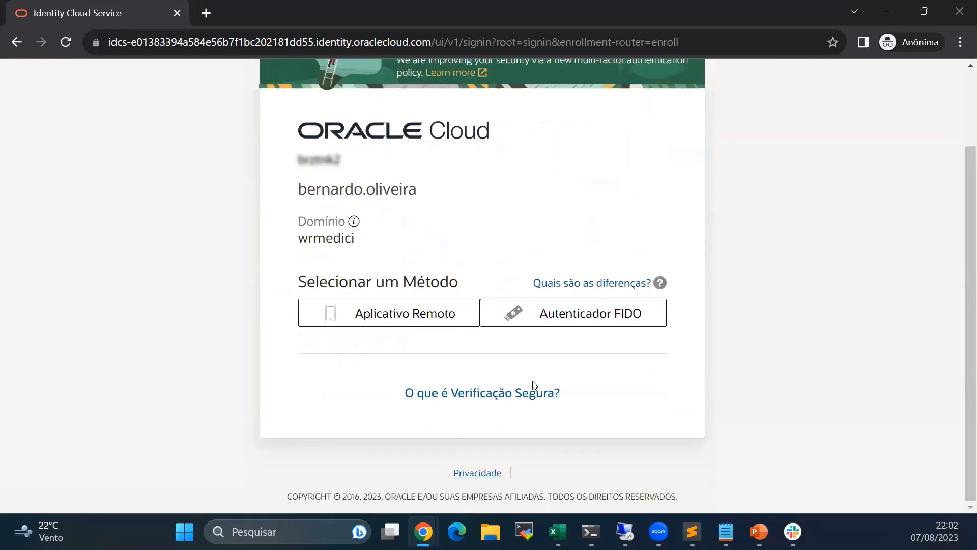
{"action": "left_click", "coordinate": [431, 323]}
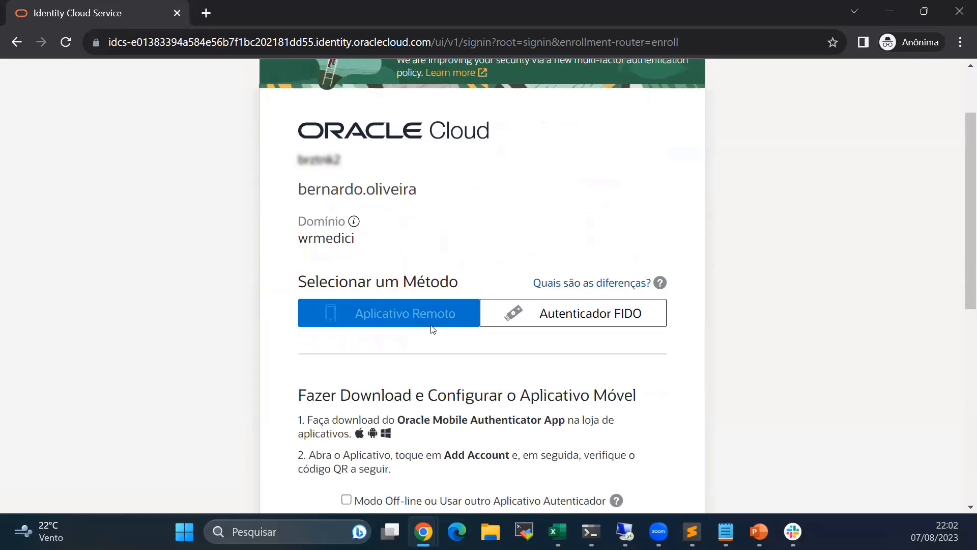
{"action": "scroll", "coordinate": [443, 346], "scroll_direction": "down", "scroll_amount": 7}
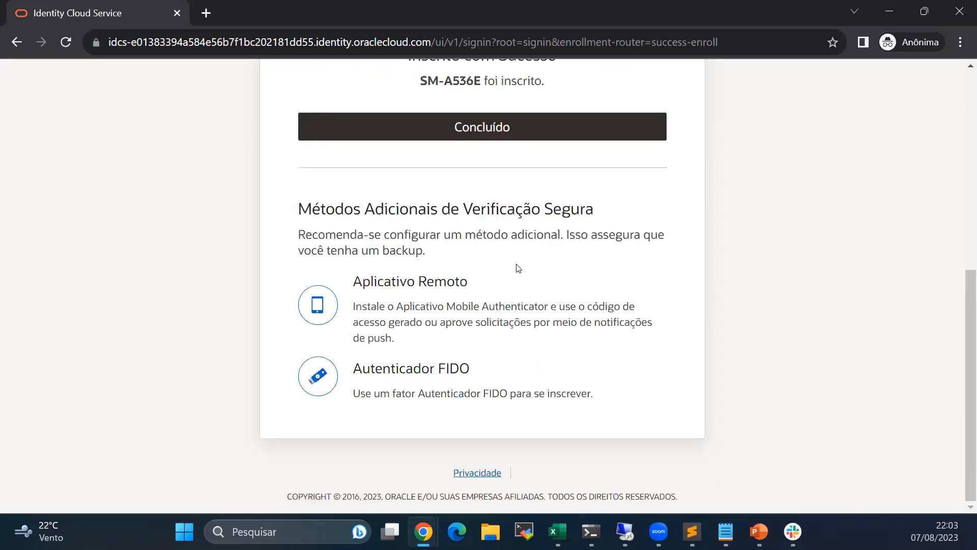
{"action": "scroll", "coordinate": [518, 270], "scroll_direction": "up", "scroll_amount": 5}
{"action": "scroll", "coordinate": [518, 360], "scroll_direction": "down", "scroll_amount": 2}
{"action": "left_click", "coordinate": [511, 357]}
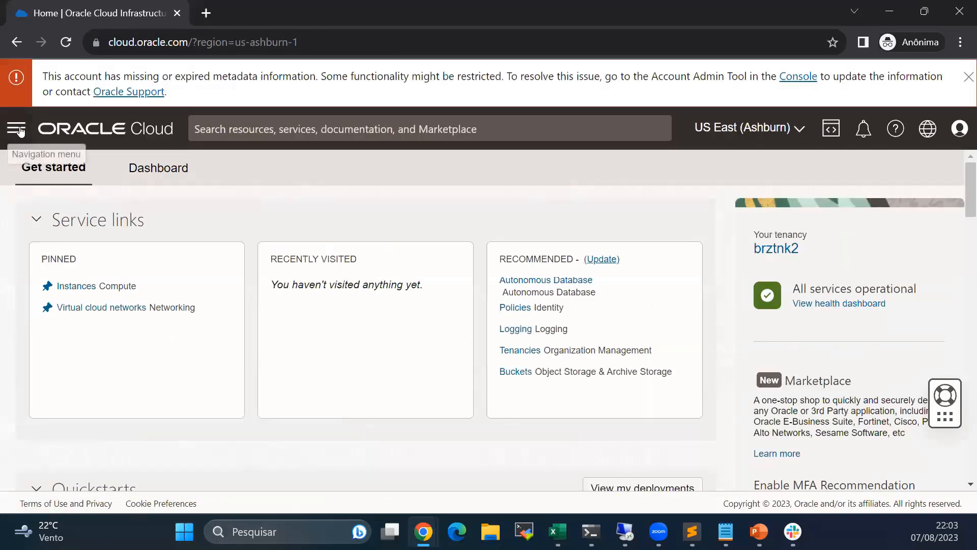
- Dismiss the metadata banner and view the Billing & Cost Management Subscriptions page
{"action": "left_click", "coordinate": [968, 77]}
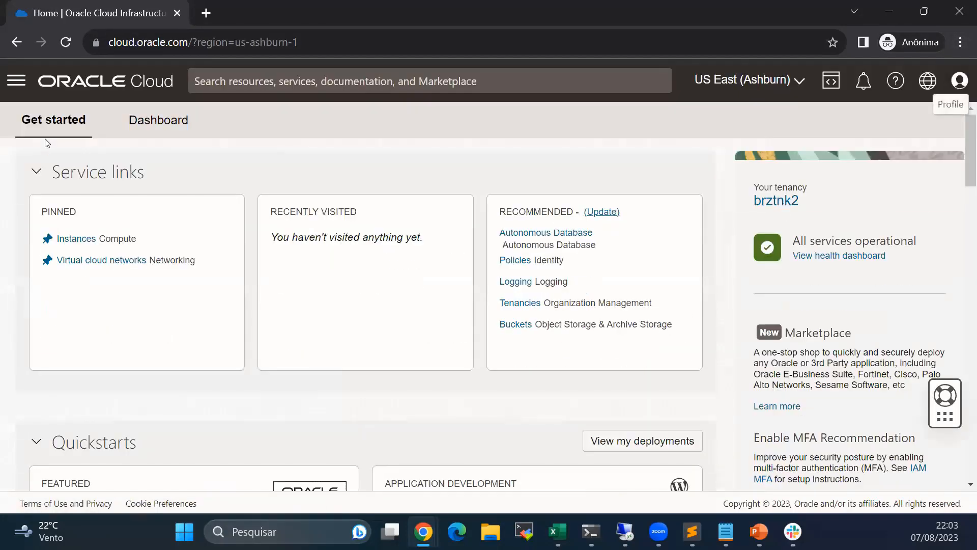
{"action": "left_click", "coordinate": [16, 80]}
{"action": "left_click", "coordinate": [62, 205]}
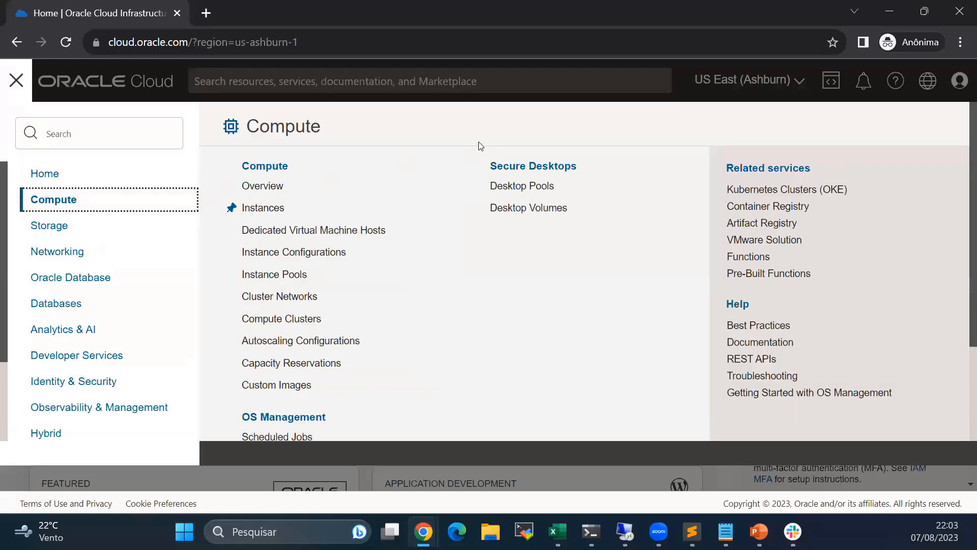
{"action": "scroll", "coordinate": [110, 371], "scroll_direction": "down", "scroll_amount": 2}
{"action": "left_click", "coordinate": [159, 375]}
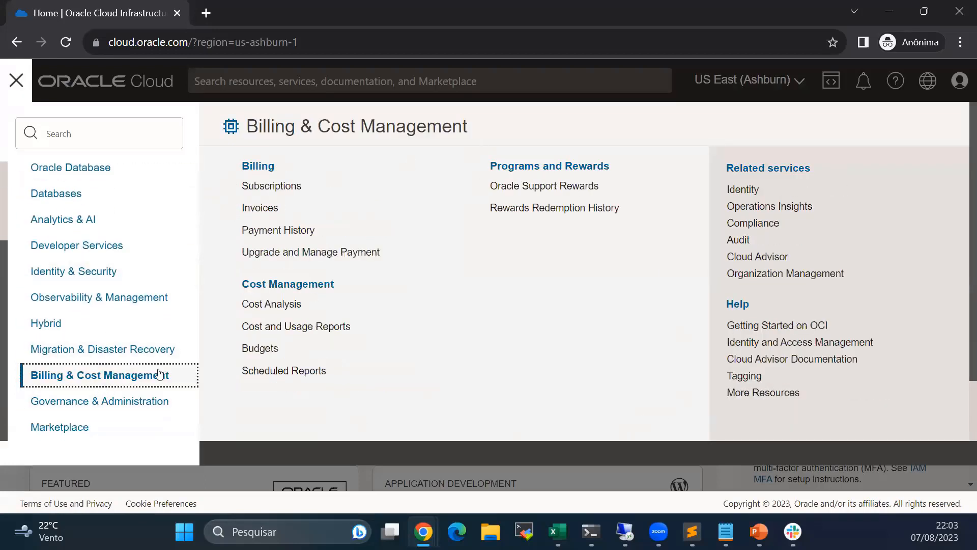
{"action": "left_click", "coordinate": [296, 188]}
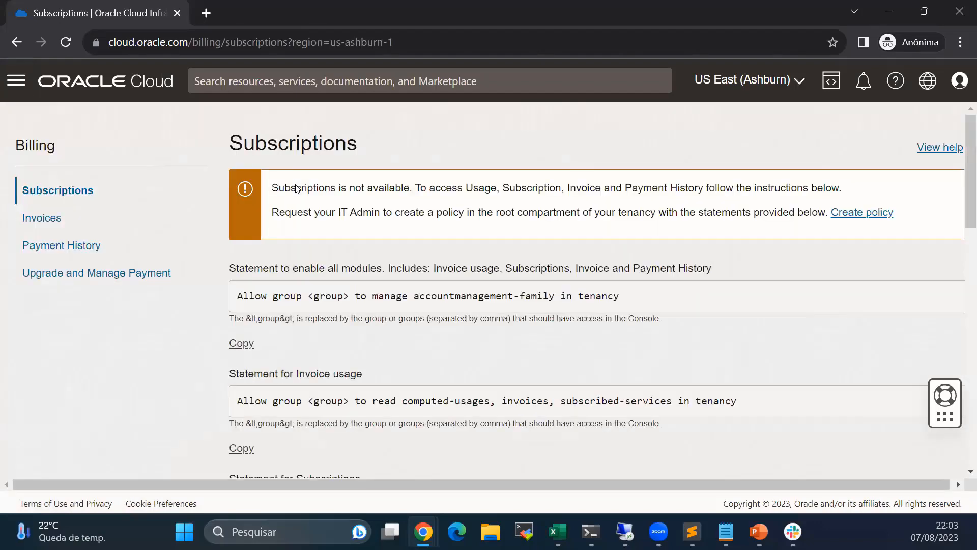
{"action": "scroll", "coordinate": [294, 218], "scroll_direction": "down", "scroll_amount": 5}
{"action": "scroll", "coordinate": [294, 218], "scroll_direction": "up", "scroll_amount": 5}
- Go to the Compute Instances page from the navigation menu
{"action": "left_click", "coordinate": [17, 81]}
{"action": "left_click", "coordinate": [38, 198]}
{"action": "left_click", "coordinate": [261, 205]}
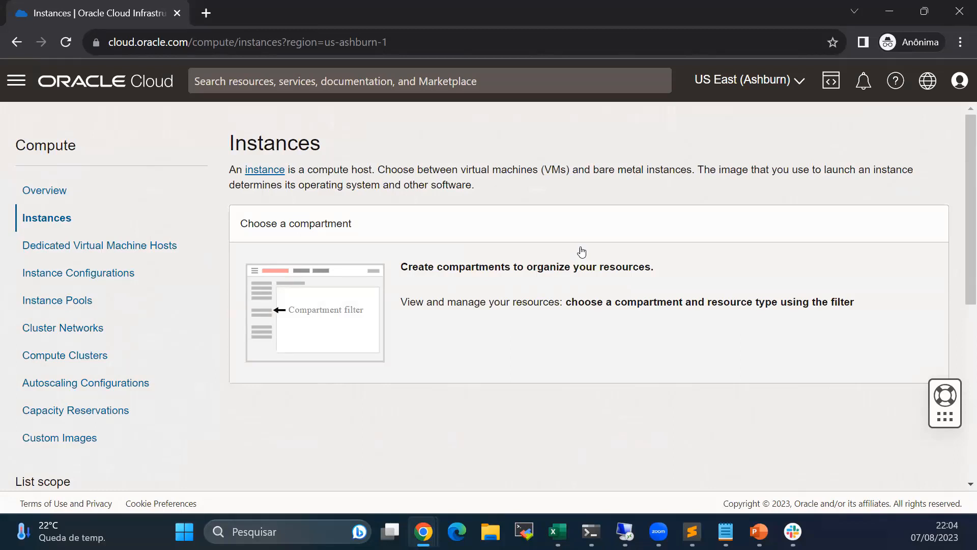
- Set the instance list's compartment scope to the root compartment
{"action": "scroll", "coordinate": [571, 277], "scroll_direction": "down", "scroll_amount": 3}
{"action": "left_click", "coordinate": [77, 384]}
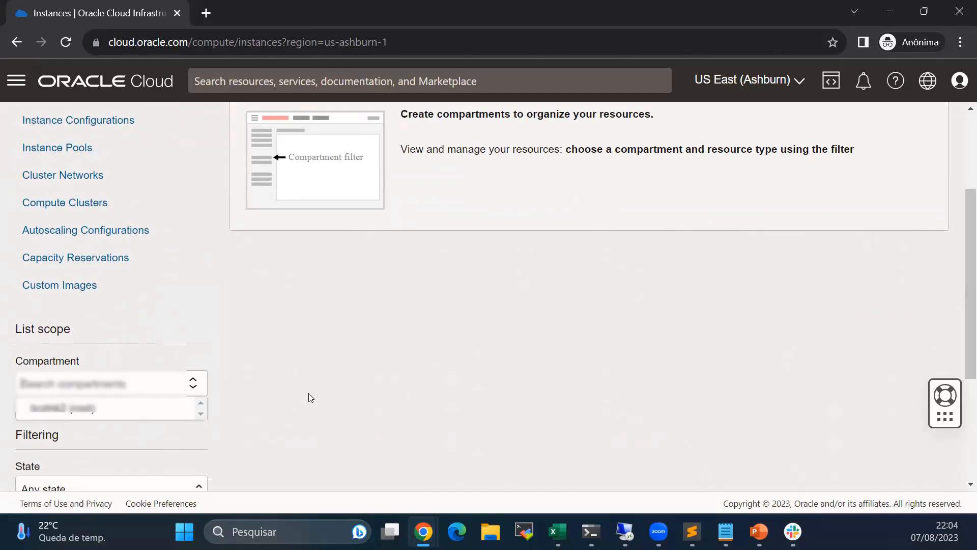
{"action": "left_click", "coordinate": [75, 388]}
{"action": "left_click", "coordinate": [122, 386]}
{"action": "left_click", "coordinate": [237, 395]}
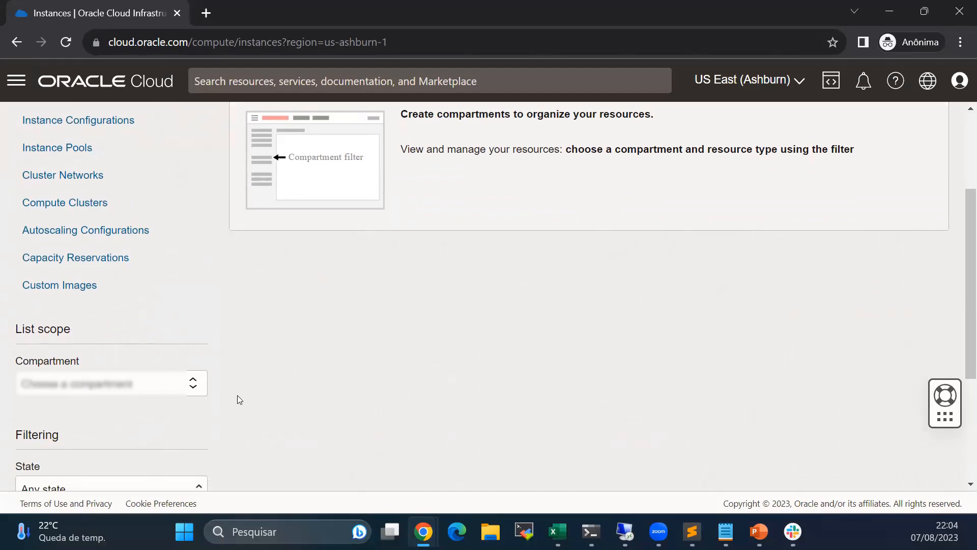
{"action": "left_click", "coordinate": [127, 384]}
{"action": "left_click", "coordinate": [125, 407]}
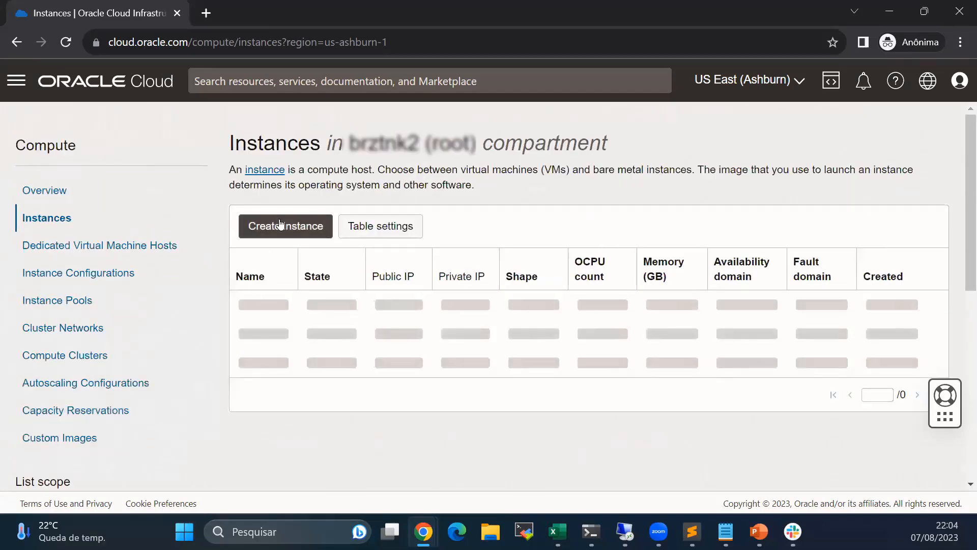
- Open the Create instance form, cancel it, and return to the instance list's no-permission message
{"action": "left_click", "coordinate": [280, 224]}
{"action": "scroll", "coordinate": [333, 349], "scroll_direction": "down", "scroll_amount": 3}
{"action": "left_click", "coordinate": [196, 473]}
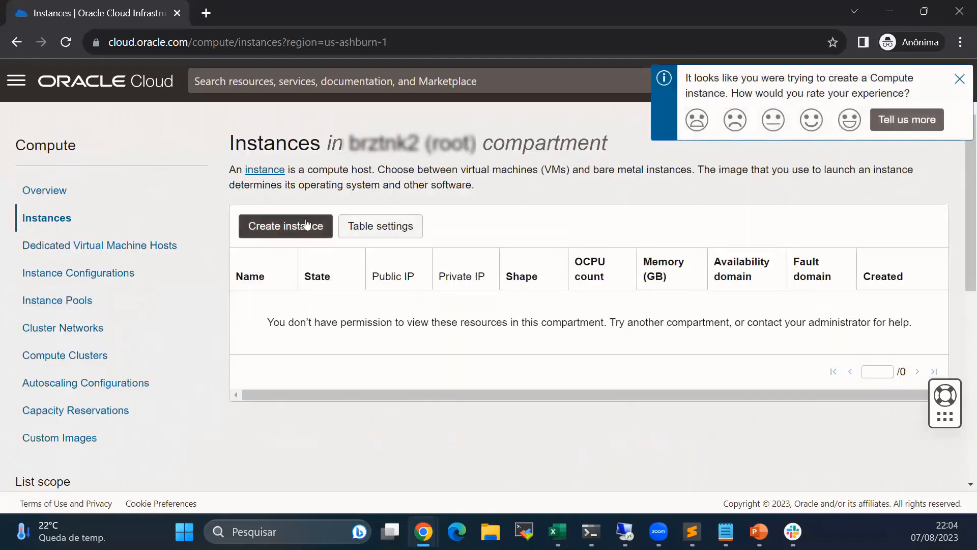
{"action": "left_click", "coordinate": [306, 225]}
{"action": "left_click", "coordinate": [189, 469]}
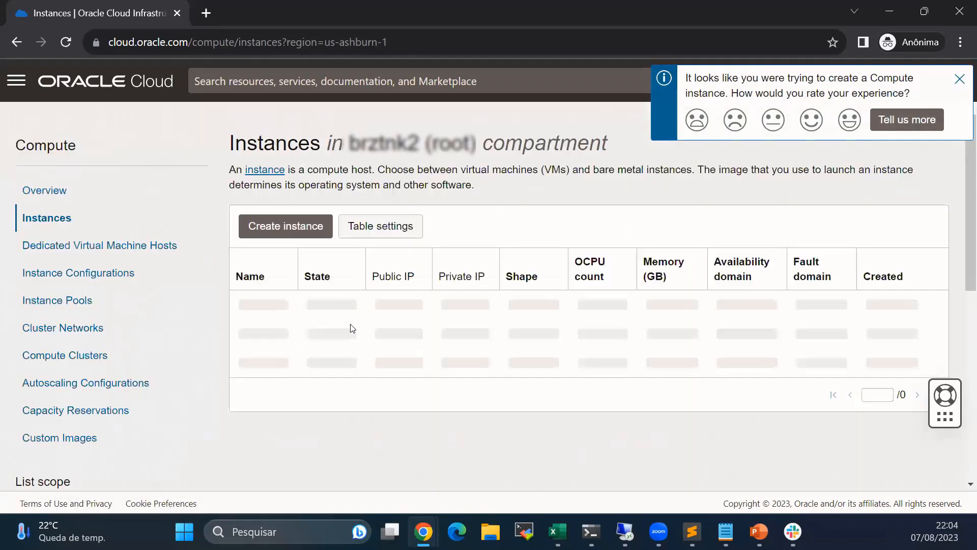
{"action": "left_click_drag", "start_coordinate": [346, 322], "coordinate": [464, 322]}
{"action": "left_click", "coordinate": [460, 321]}
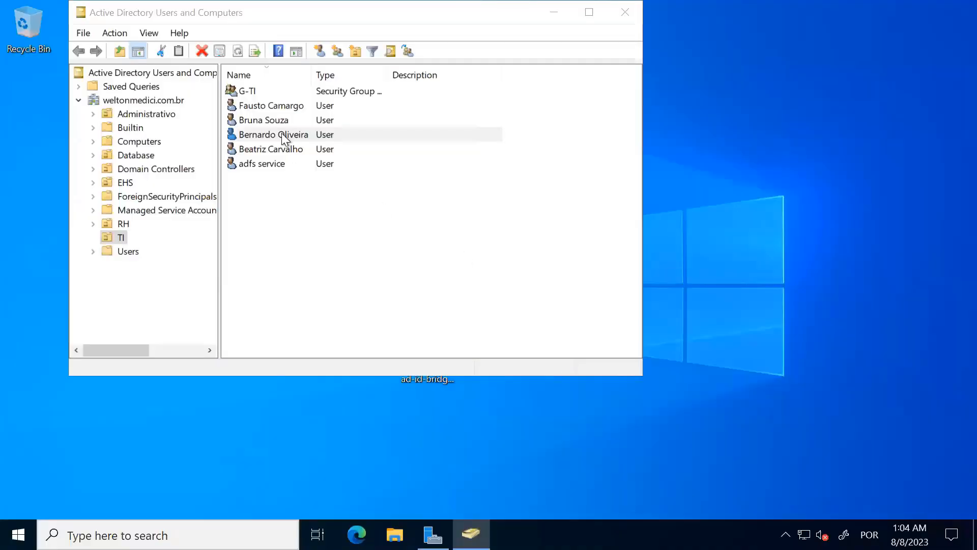
- Disable the third TI user account with Disable Account and confirm the notice with OK
{"action": "left_click", "coordinate": [282, 133]}
{"action": "right_click", "coordinate": [282, 133]}
{"action": "left_click", "coordinate": [306, 177]}
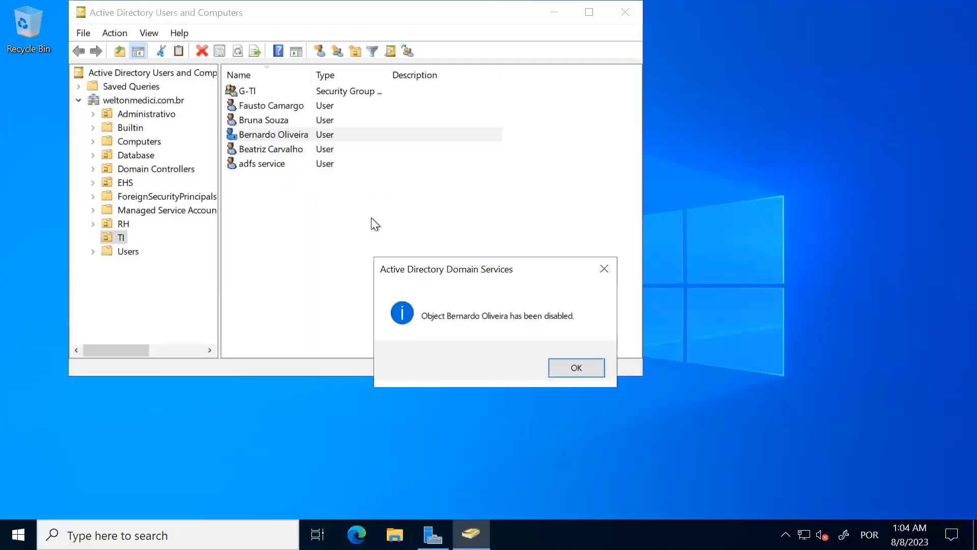
{"action": "left_click", "coordinate": [578, 359]}
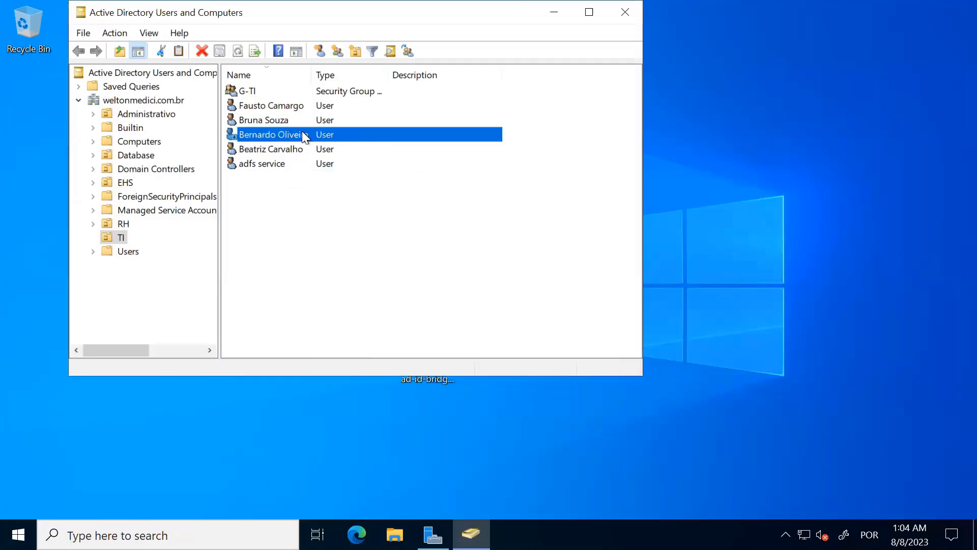
{"action": "right_click", "coordinate": [298, 133]}
{"action": "left_click", "coordinate": [662, 98]}
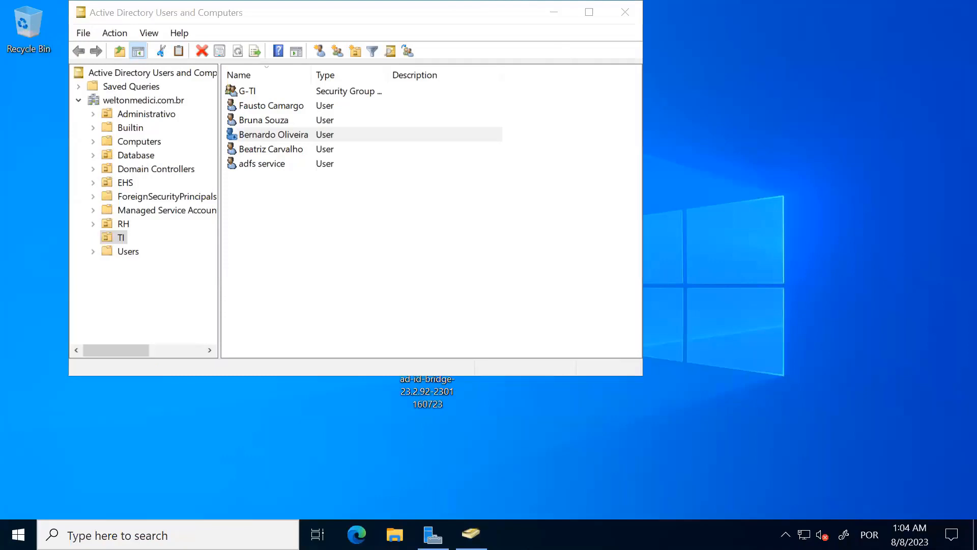
{"action": "right_click", "coordinate": [276, 137]}
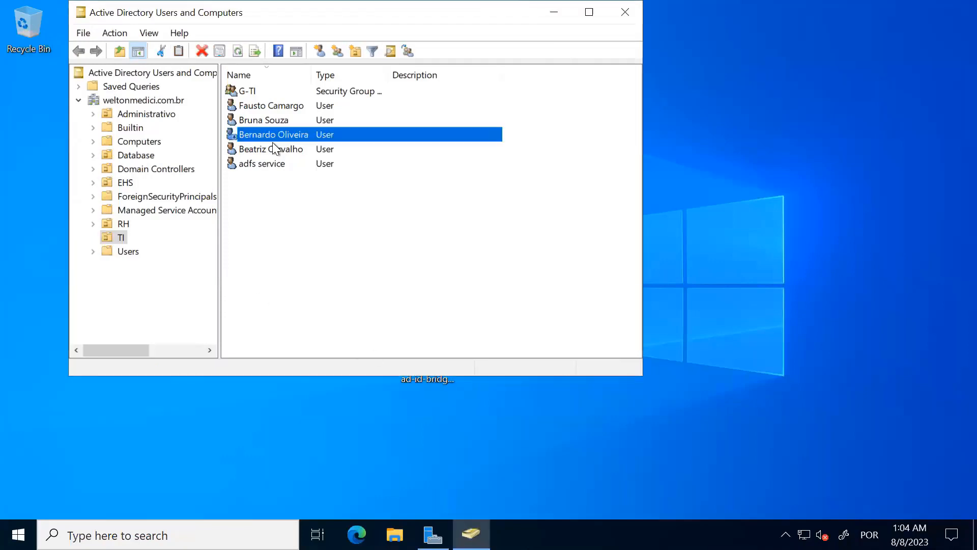
{"action": "left_click", "coordinate": [254, 227]}
{"action": "left_click", "coordinate": [240, 136]}
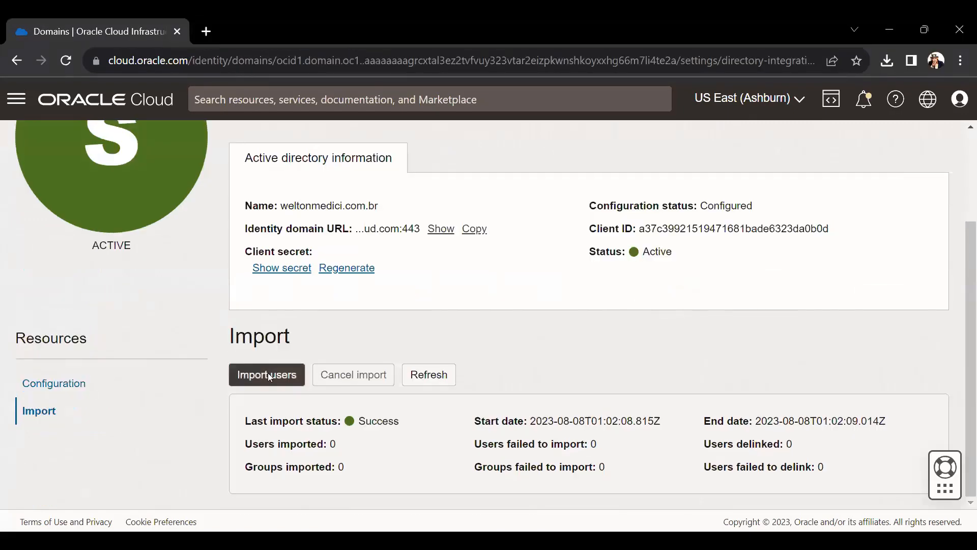
- Run an incremental import from Active Directory and refresh to check the imported user count
{"action": "left_click", "coordinate": [268, 373]}
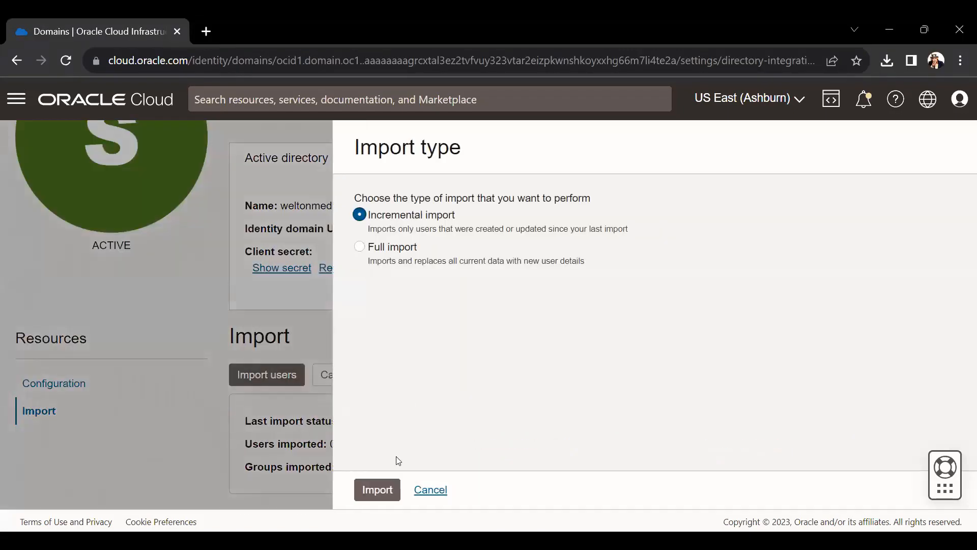
{"action": "left_click", "coordinate": [391, 488]}
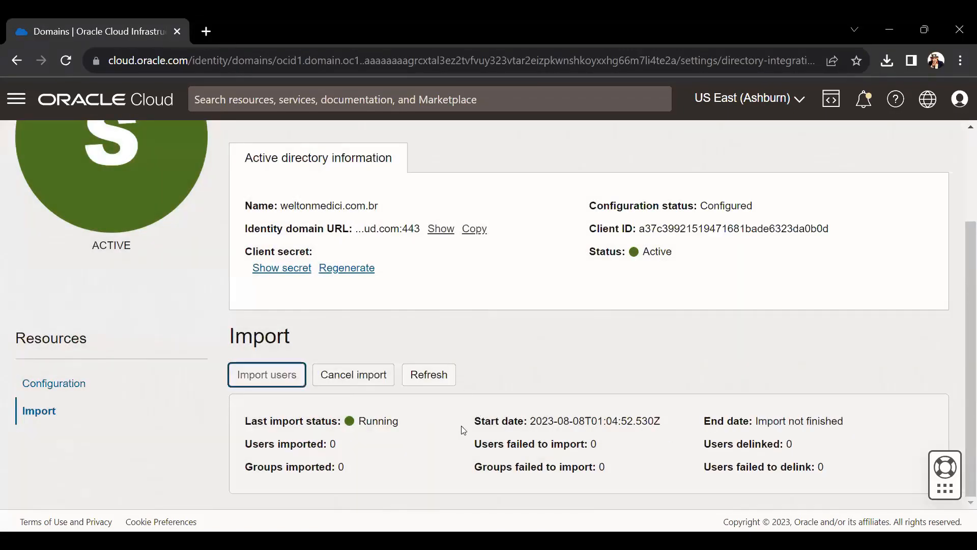
{"action": "left_click", "coordinate": [408, 381]}
{"action": "left_click_drag", "start_coordinate": [304, 446], "coordinate": [356, 449]}
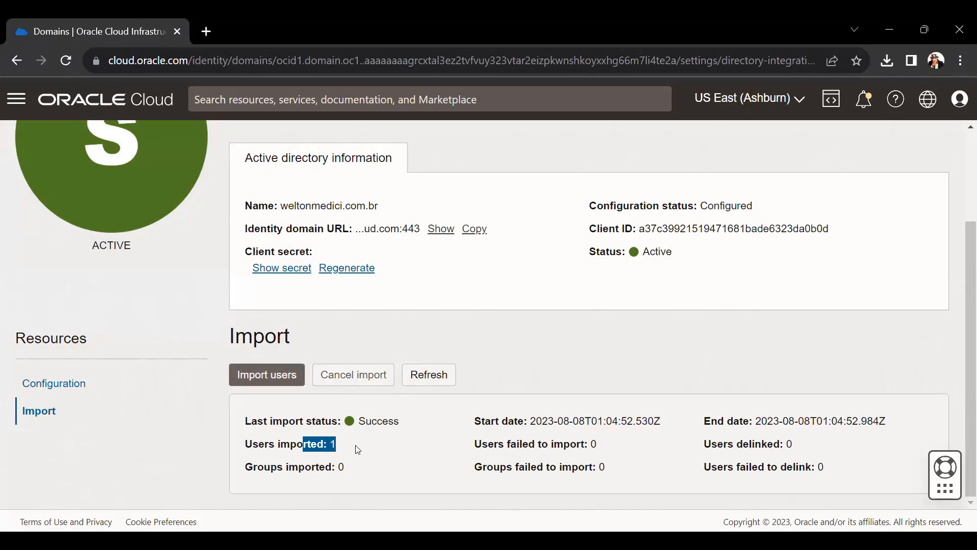
{"action": "left_click_drag", "start_coordinate": [245, 446], "coordinate": [366, 447]}
{"action": "left_click", "coordinate": [322, 405]}
{"action": "scroll", "coordinate": [123, 222], "scroll_direction": "up", "scroll_amount": 3}
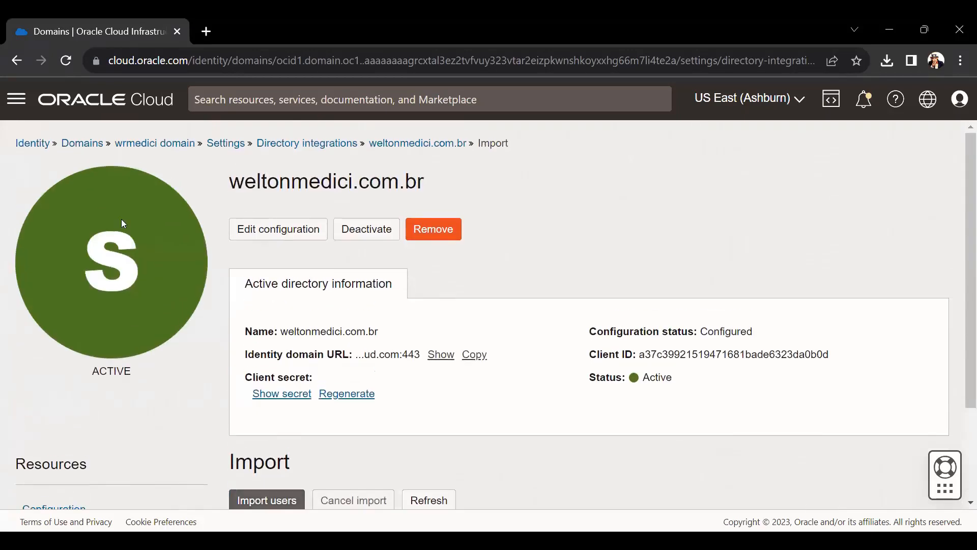
- Open the identity domain's Users list to see the disabled user shown as Inactive
{"action": "left_click", "coordinate": [122, 143]}
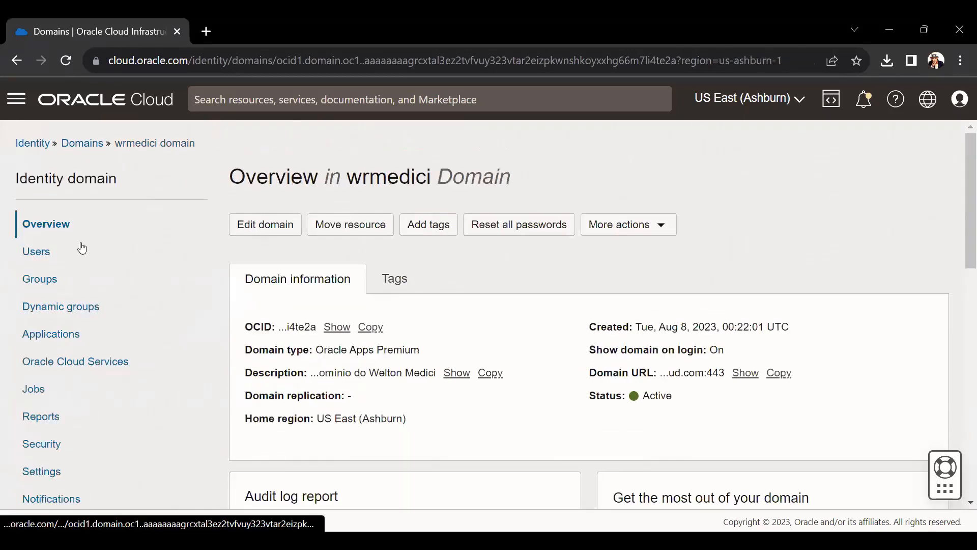
{"action": "left_click", "coordinate": [54, 262]}
{"action": "scroll", "coordinate": [463, 323], "scroll_direction": "down", "scroll_amount": 2}
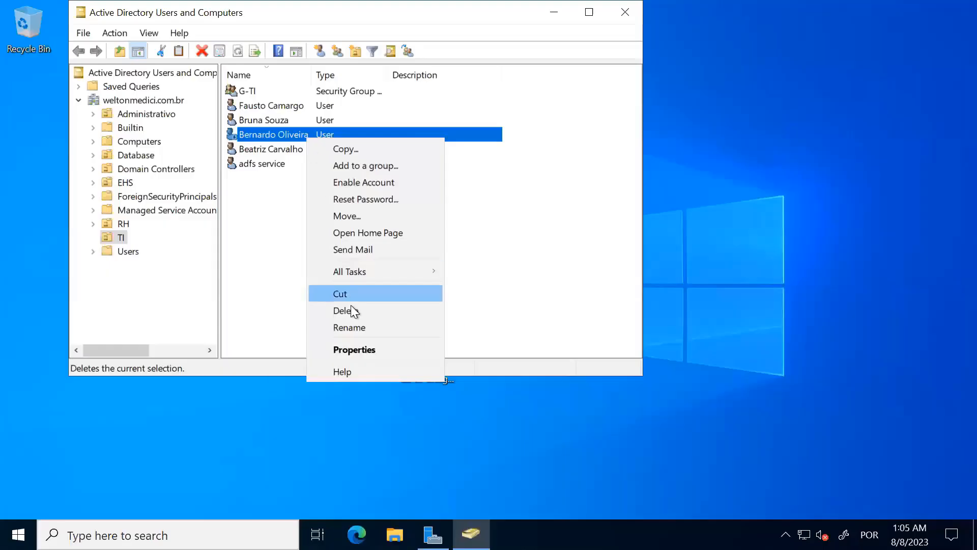
- Delete the disabled TI user account and confirm with Yes
{"action": "left_click", "coordinate": [350, 306]}
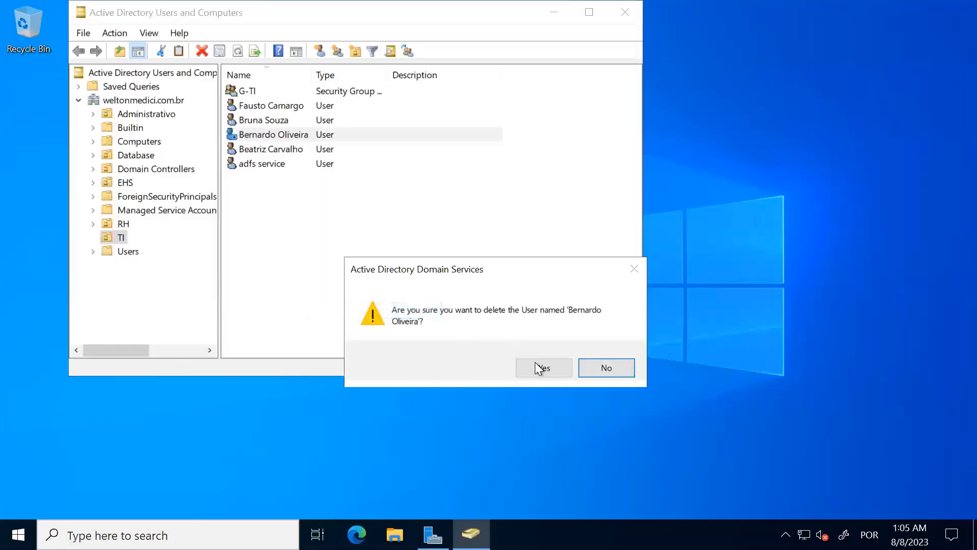
{"action": "left_click", "coordinate": [536, 362]}
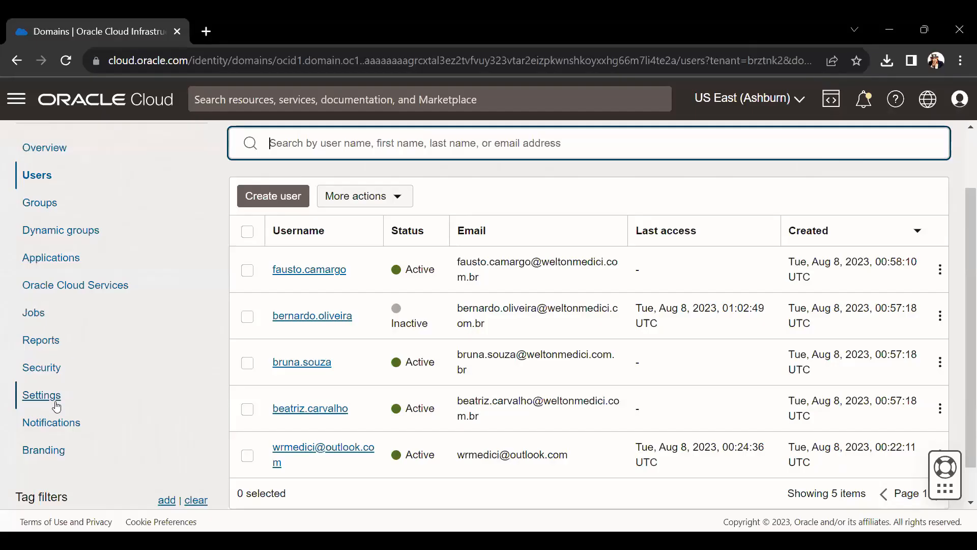
- Run another user import from the Active Directory integration under Settings > Directory integrations
{"action": "left_click", "coordinate": [38, 396]}
{"action": "scroll", "coordinate": [204, 364], "scroll_direction": "up", "scroll_amount": 2}
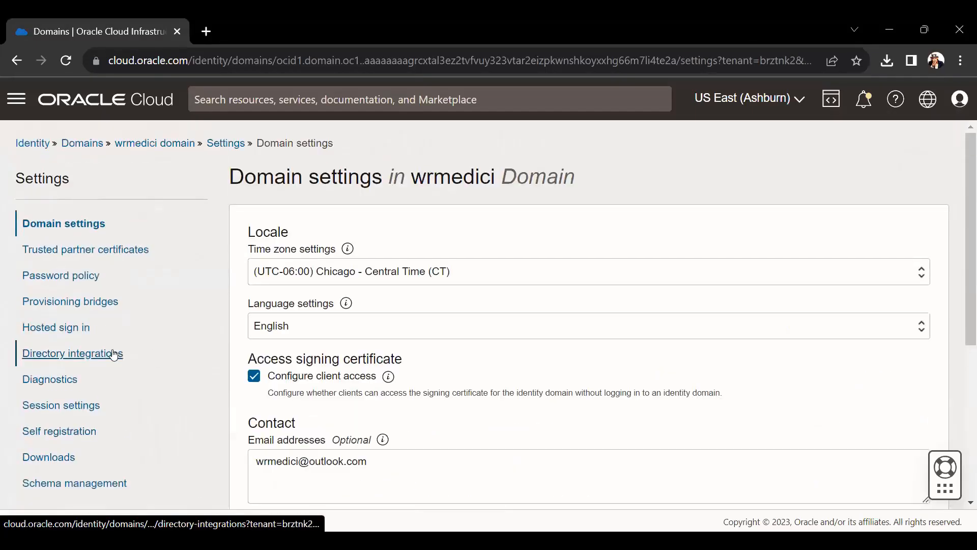
{"action": "left_click", "coordinate": [115, 352]}
{"action": "left_click", "coordinate": [308, 292]}
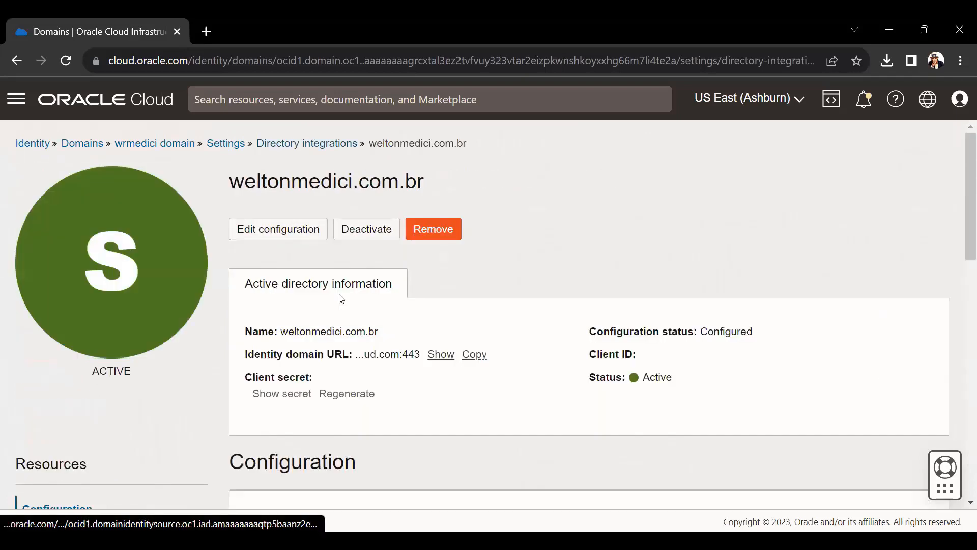
{"action": "scroll", "coordinate": [204, 370], "scroll_direction": "down", "scroll_amount": 4}
{"action": "left_click", "coordinate": [60, 301]}
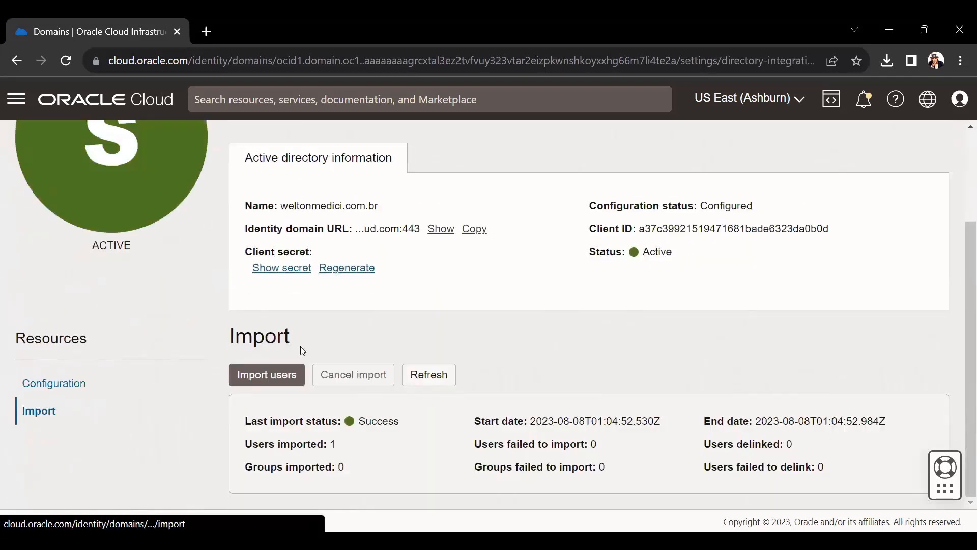
{"action": "left_click", "coordinate": [301, 374]}
{"action": "left_click", "coordinate": [377, 489]}
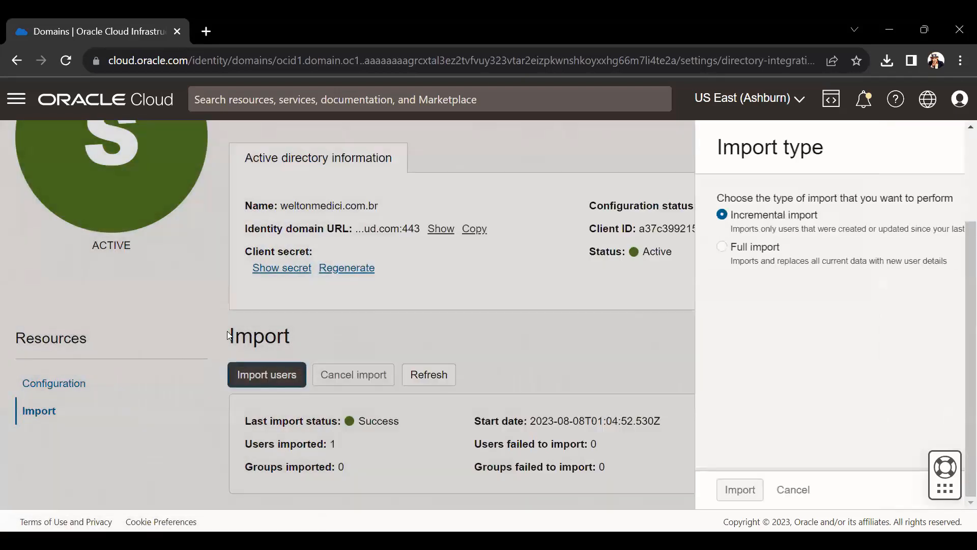
{"action": "scroll", "coordinate": [294, 248], "scroll_direction": "up", "scroll_amount": 3}
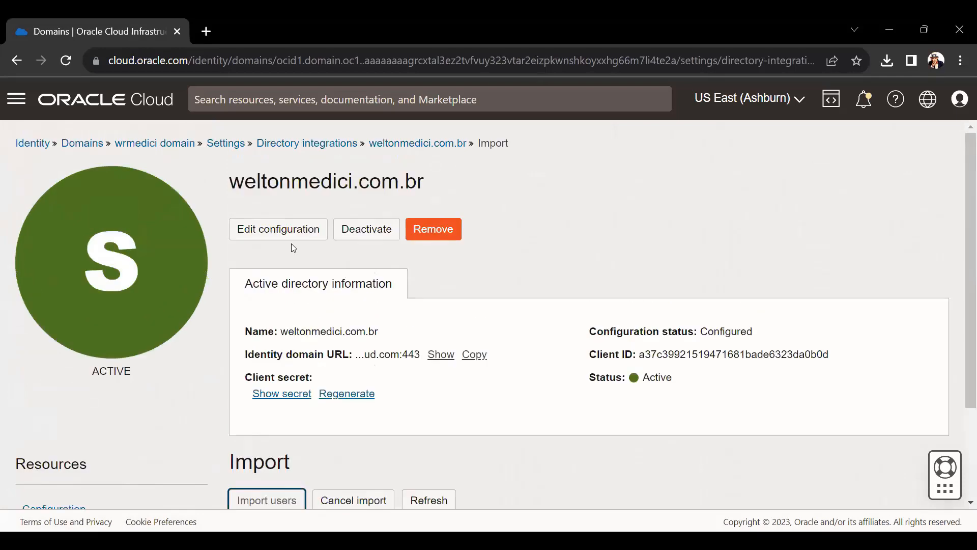
- Open the domain's Users list, where the deleted user no longer appears
{"action": "left_click", "coordinate": [133, 147]}
{"action": "left_click", "coordinate": [57, 254]}
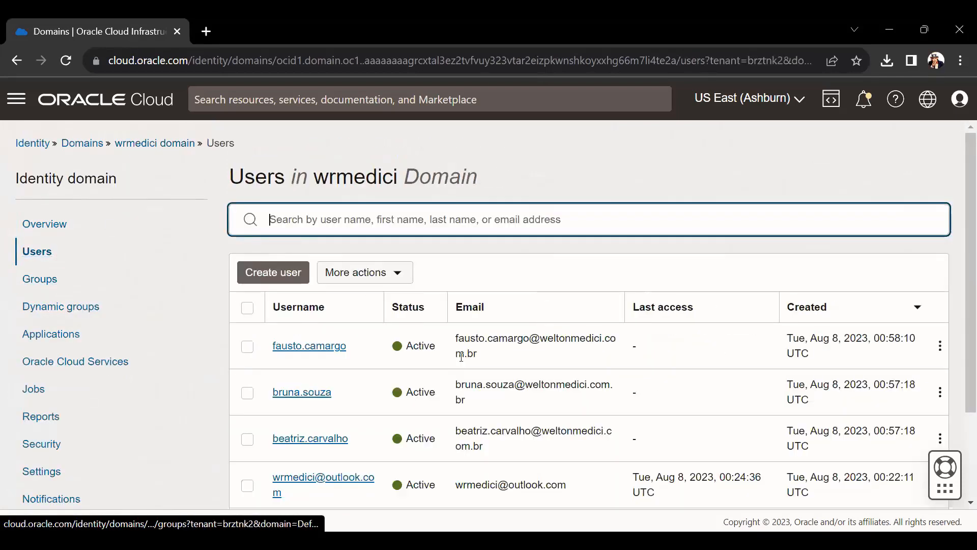
{"action": "scroll", "coordinate": [389, 229], "scroll_direction": "down", "scroll_amount": 2}
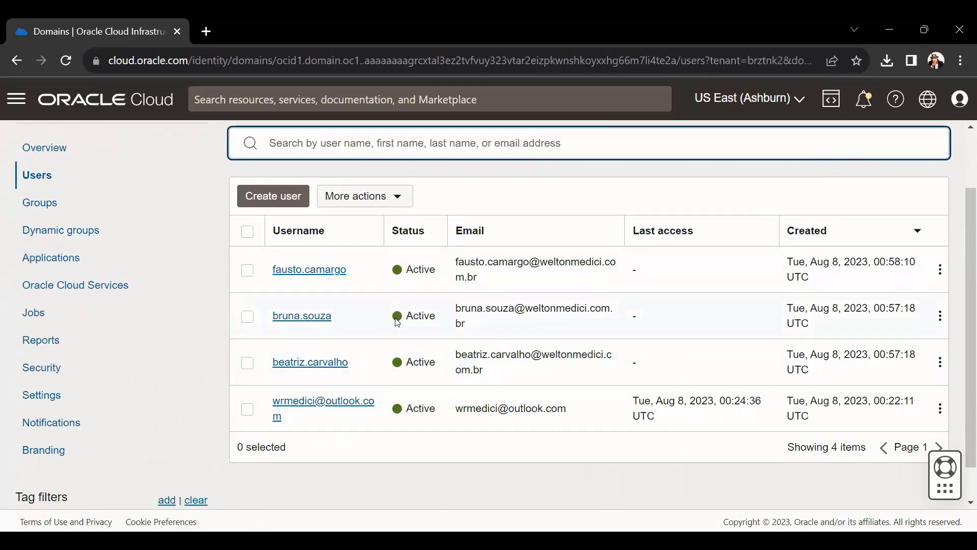
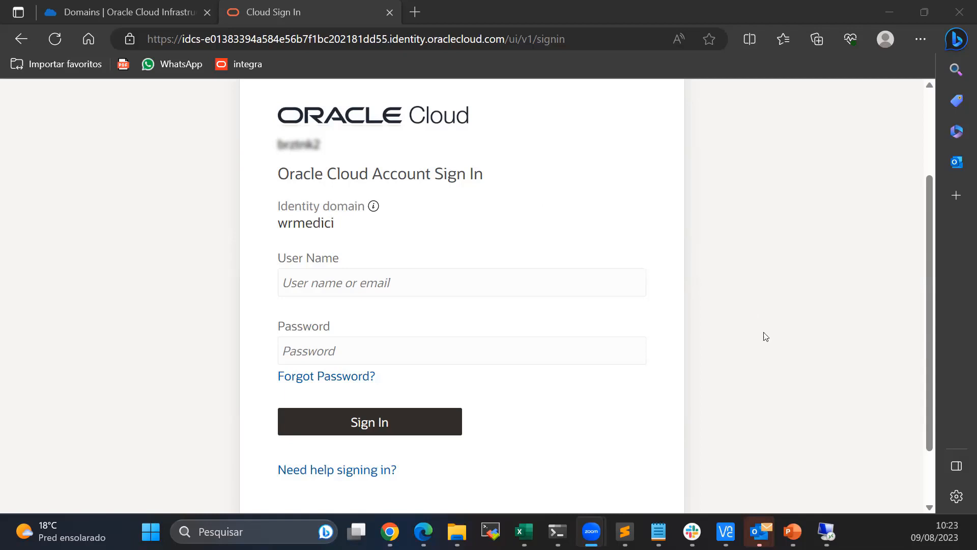
- Sign in to the wrmedici identity domain with the synced user's user name and password
{"action": "left_click", "coordinate": [390, 288]}
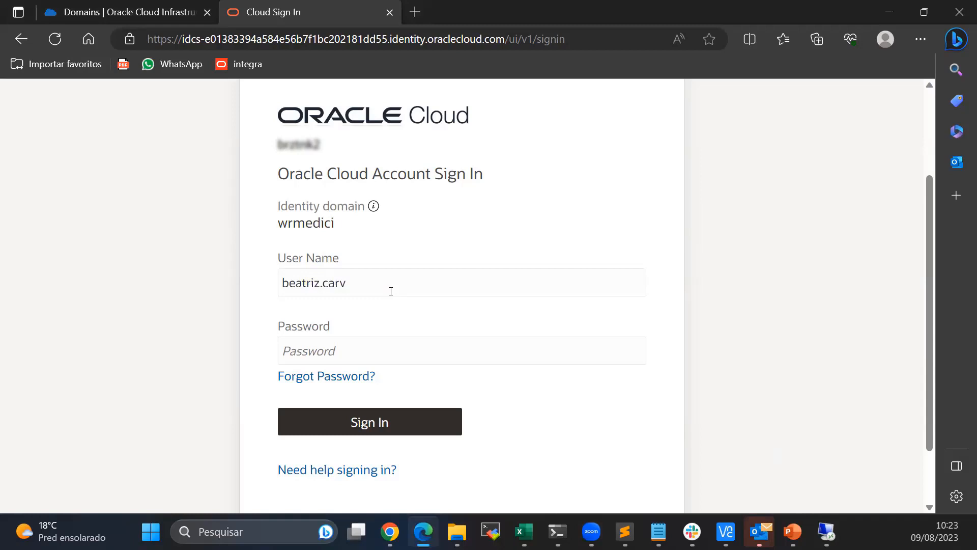
{"action": "key", "text": "Tab"}
{"action": "type", "text": "•••••••••"}
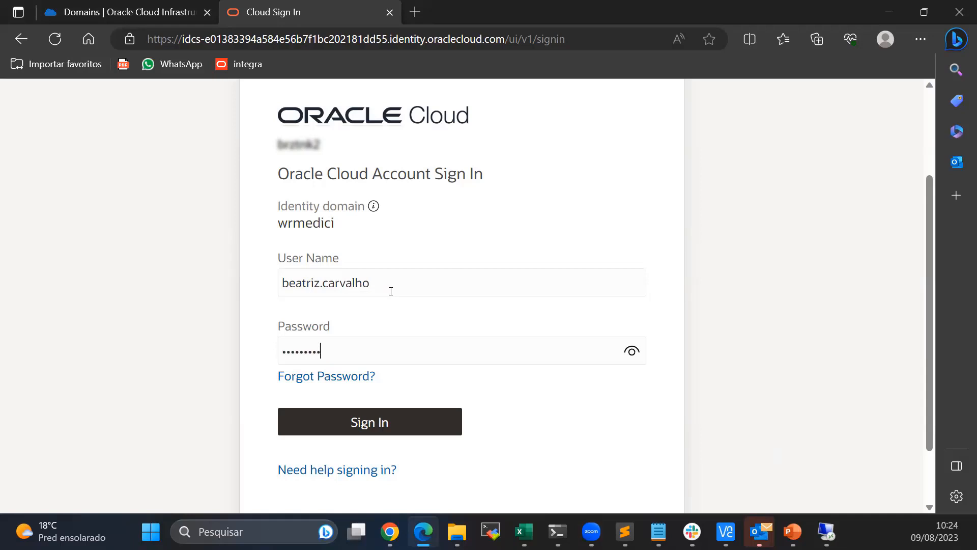
{"action": "key", "text": "ctrl+a"}
{"action": "type", "text": "••••••••••••"}
{"action": "key", "text": "Return"}
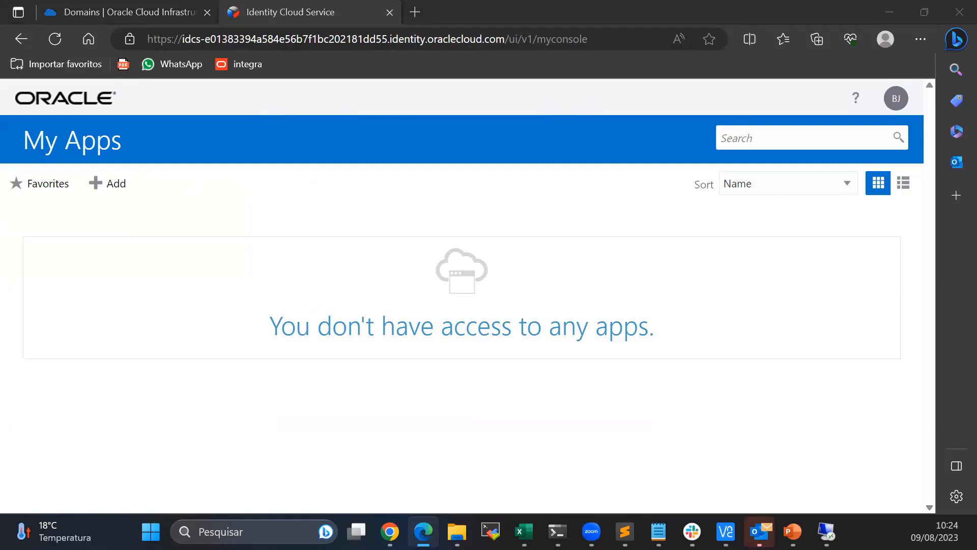
- Check the empty catalog's Applications and Groups tabs, then open My Profile from the account menu
{"action": "left_click", "coordinate": [896, 99]}
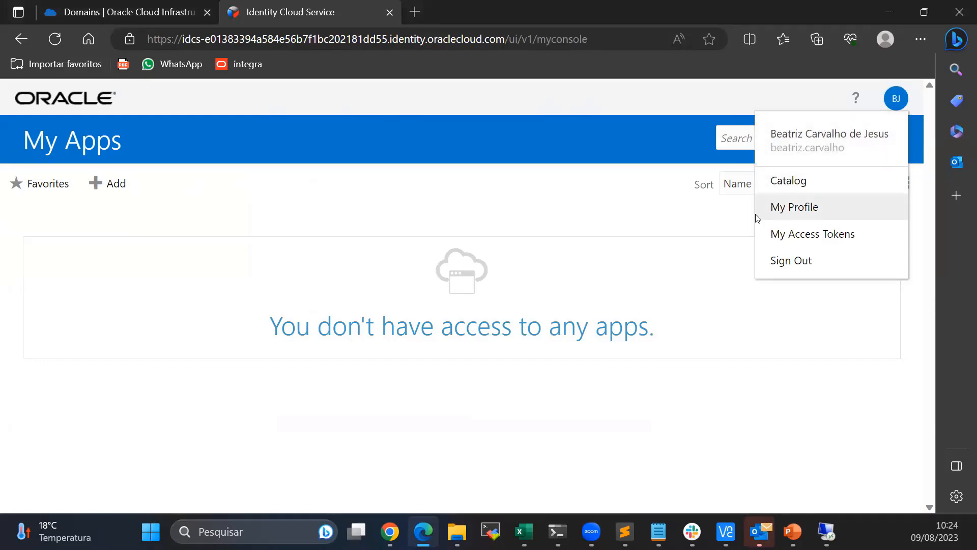
{"action": "left_click", "coordinate": [693, 213]}
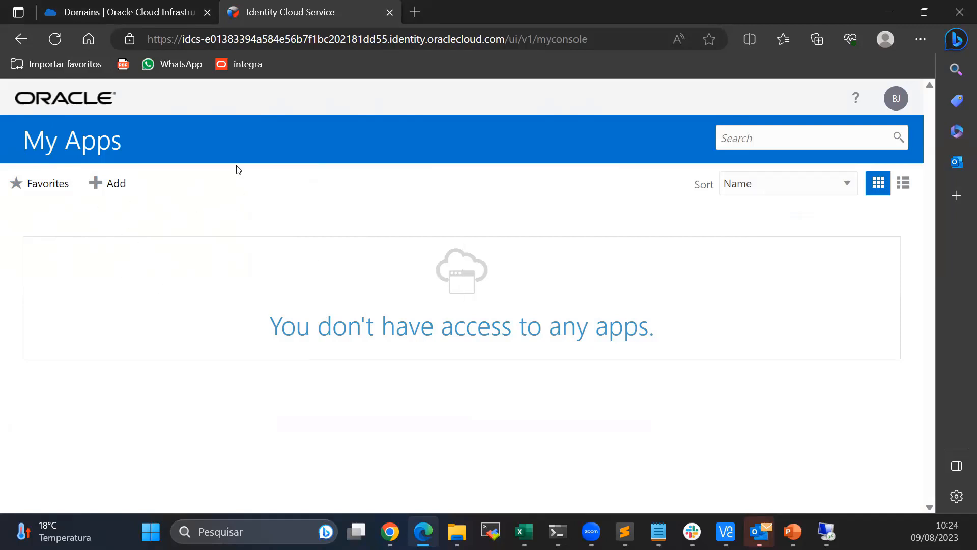
{"action": "left_click", "coordinate": [97, 191]}
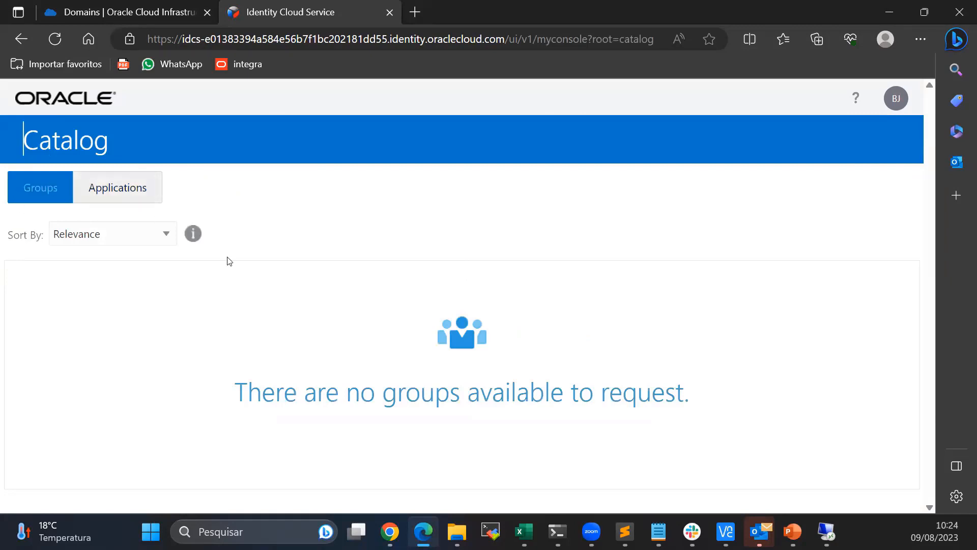
{"action": "left_click", "coordinate": [113, 191]}
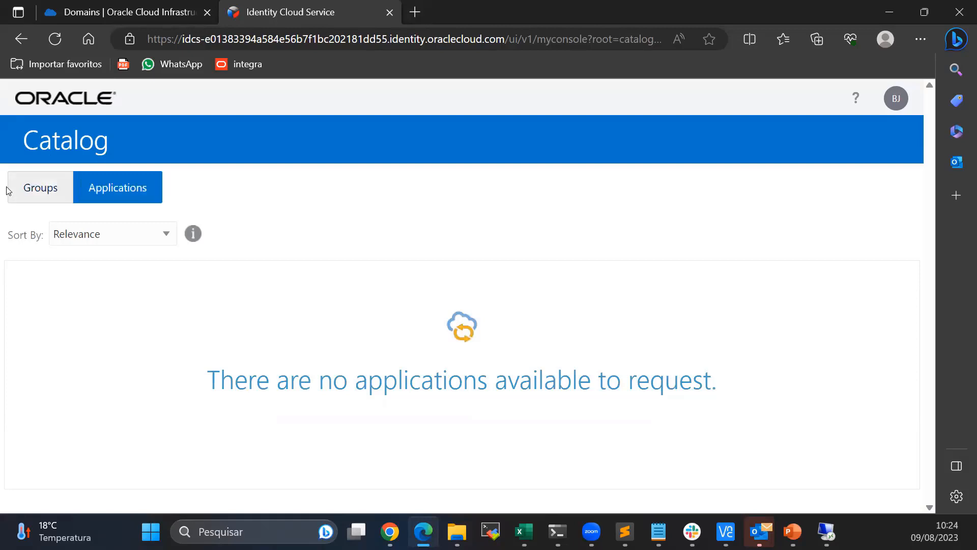
{"action": "left_click", "coordinate": [56, 192]}
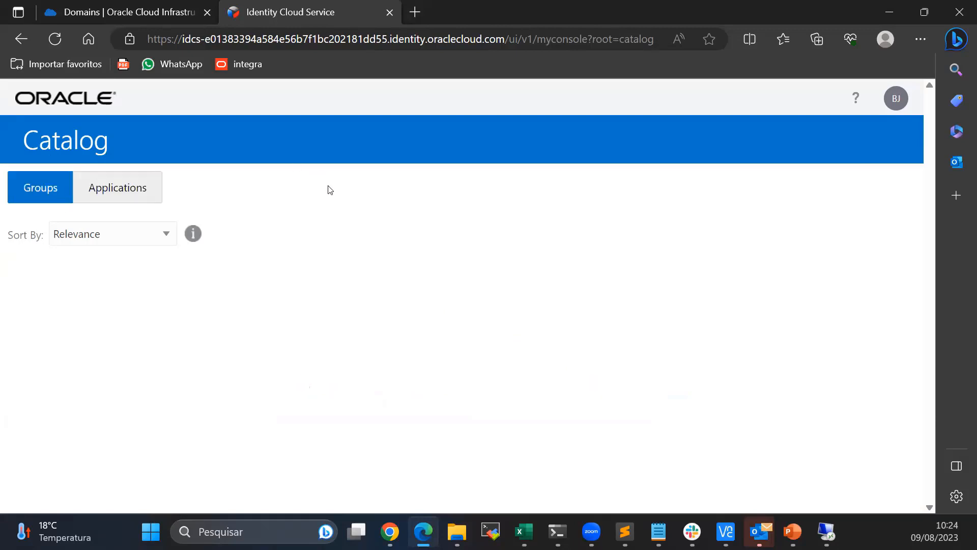
{"action": "left_click", "coordinate": [897, 99]}
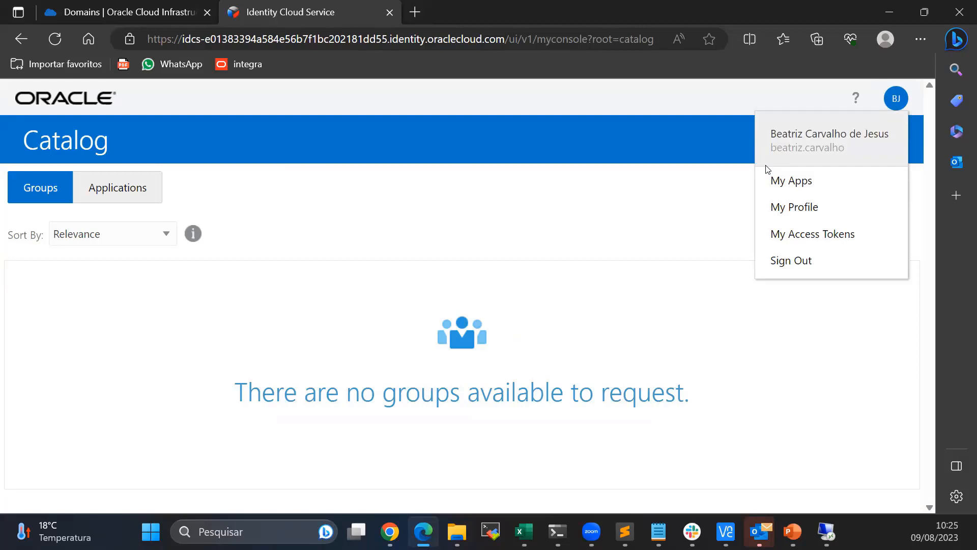
{"action": "left_click", "coordinate": [798, 207]}
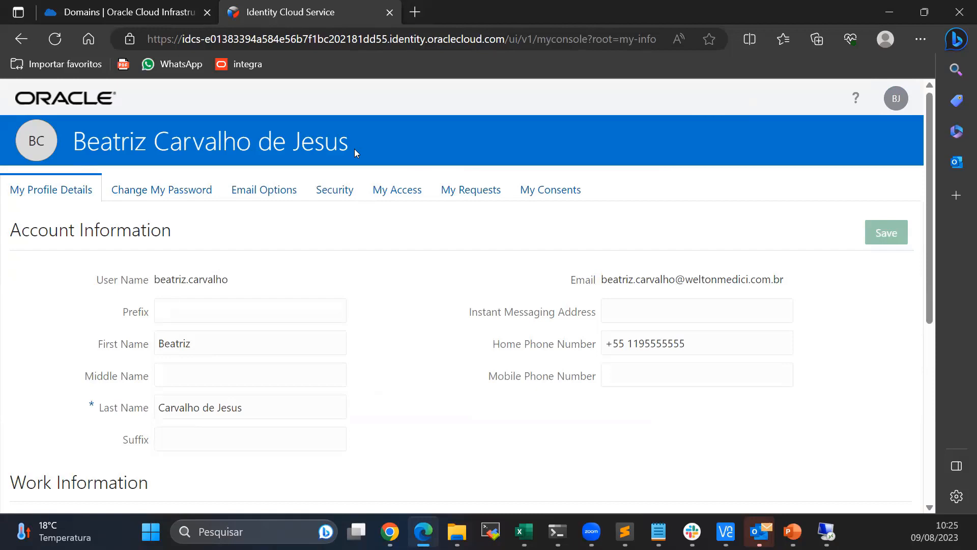
- Scroll through the My Profile Details fields, then bring up Active Directory Users and Computers
{"action": "scroll", "coordinate": [421, 254], "scroll_direction": "down", "scroll_amount": 1}
{"action": "scroll", "coordinate": [527, 270], "scroll_direction": "down", "scroll_amount": 4}
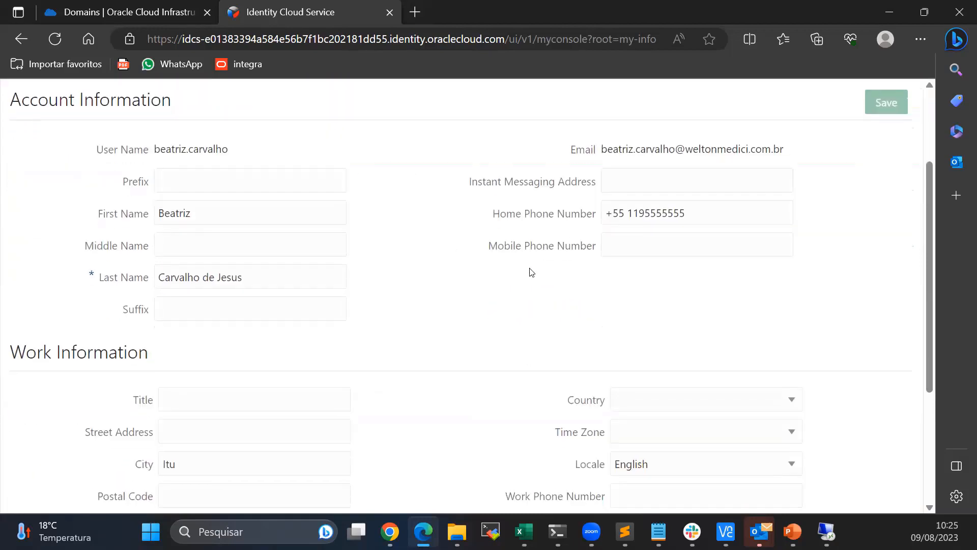
{"action": "scroll", "coordinate": [254, 293], "scroll_direction": "up", "scroll_amount": 5}
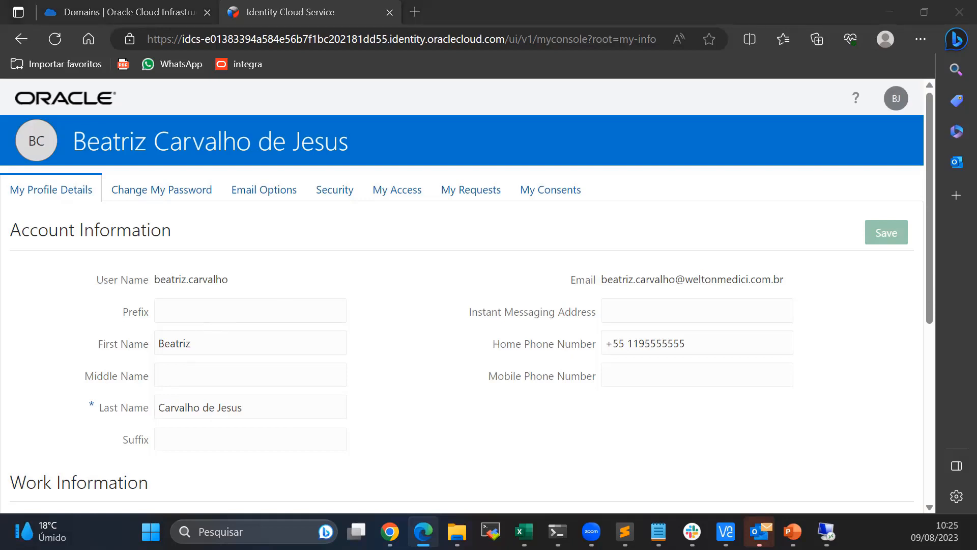
{"action": "left_click", "coordinate": [826, 531]}
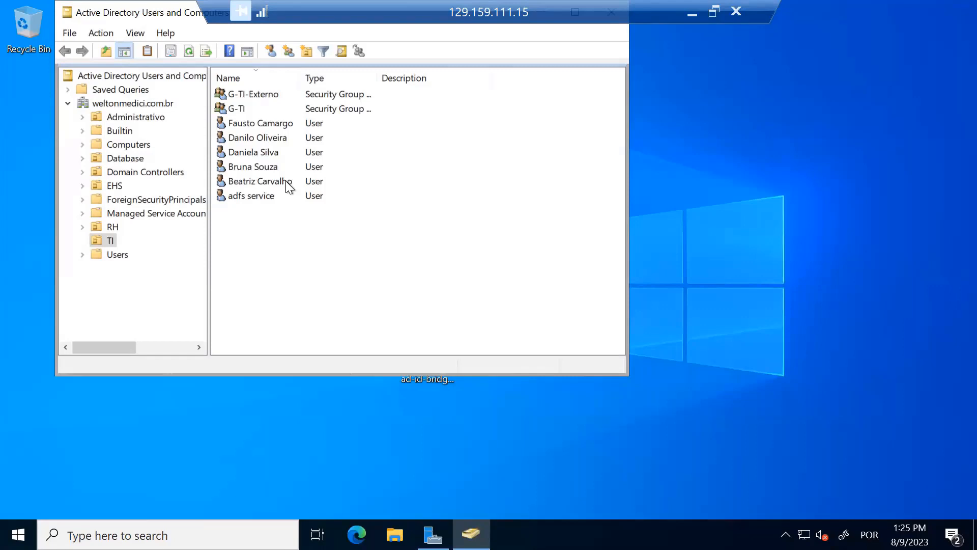
- Check the user's first, last and display names in Active Directory, then return to the cloud profile
{"action": "double_click", "coordinate": [259, 181]}
{"action": "left_click_drag", "start_coordinate": [360, 179], "coordinate": [332, 179]}
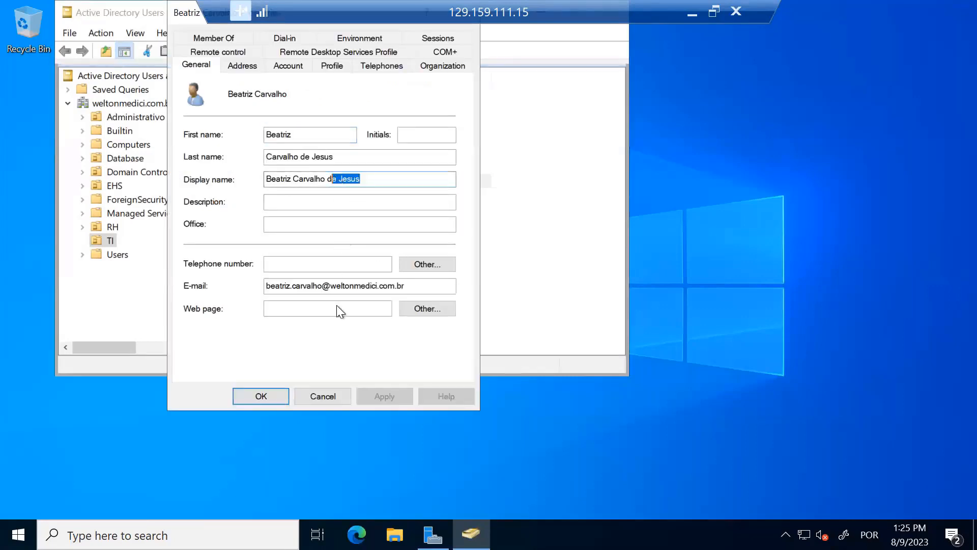
{"action": "left_click", "coordinate": [322, 396]}
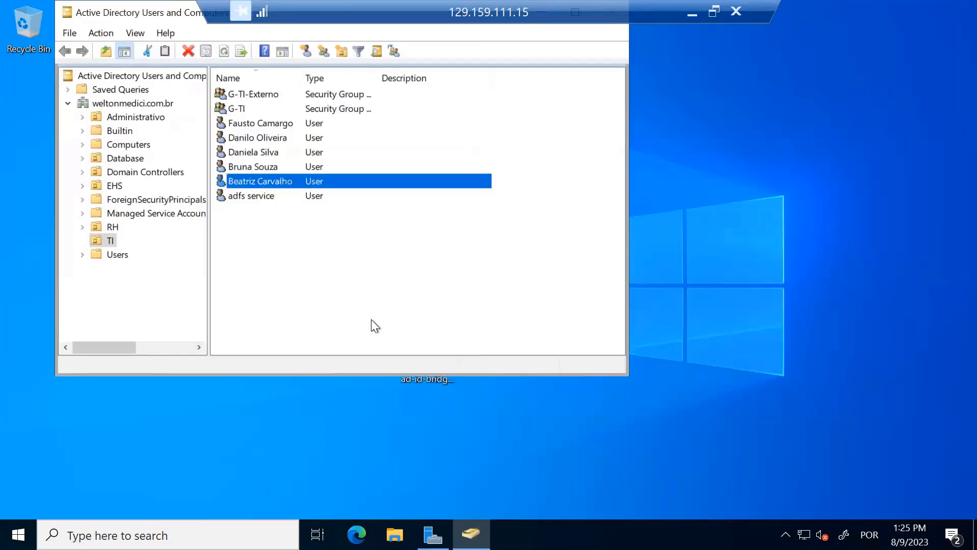
{"action": "left_click", "coordinate": [698, 15]}
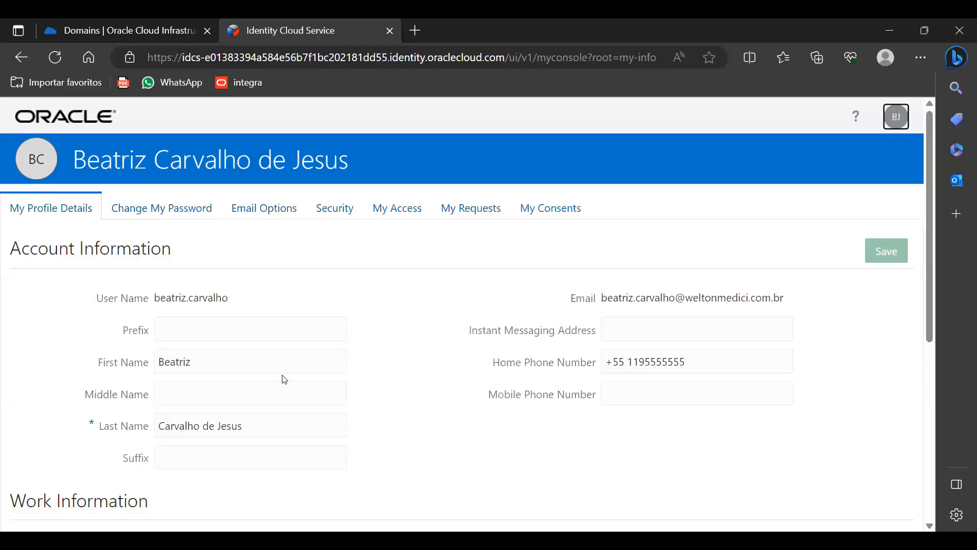
- Correct the ending of the user's Last Name in the profile
{"action": "left_click", "coordinate": [286, 422]}
{"action": "key", "text": "shift+Left"}
{"action": "key", "text": "shift+Left"}
{"action": "key", "text": "shift+Left"}
{"action": "key", "text": "shift+Left"}
{"action": "key", "text": "shift+Left"}
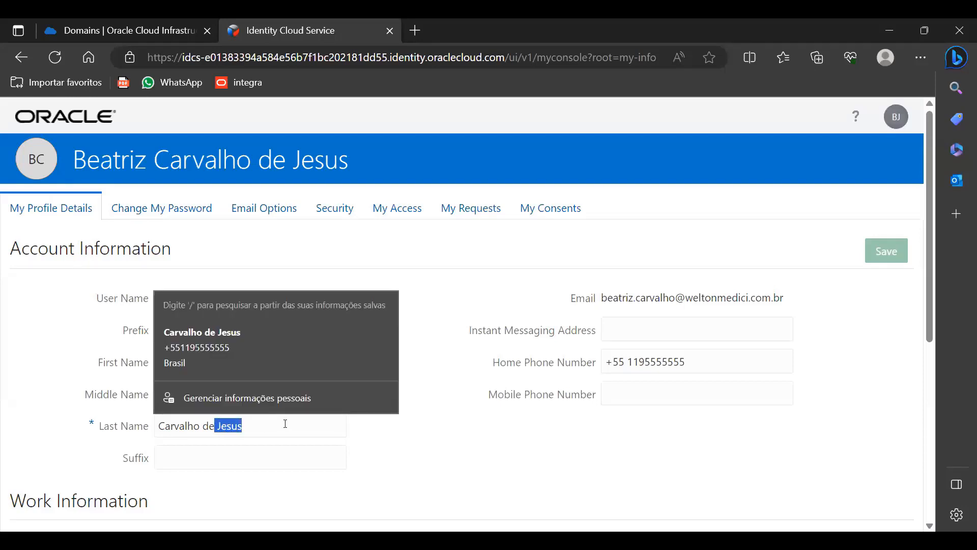
{"action": "key", "text": "BackSpace"}
{"action": "key", "text": "BackSpace"}
{"action": "type", "text": "a Silva"}
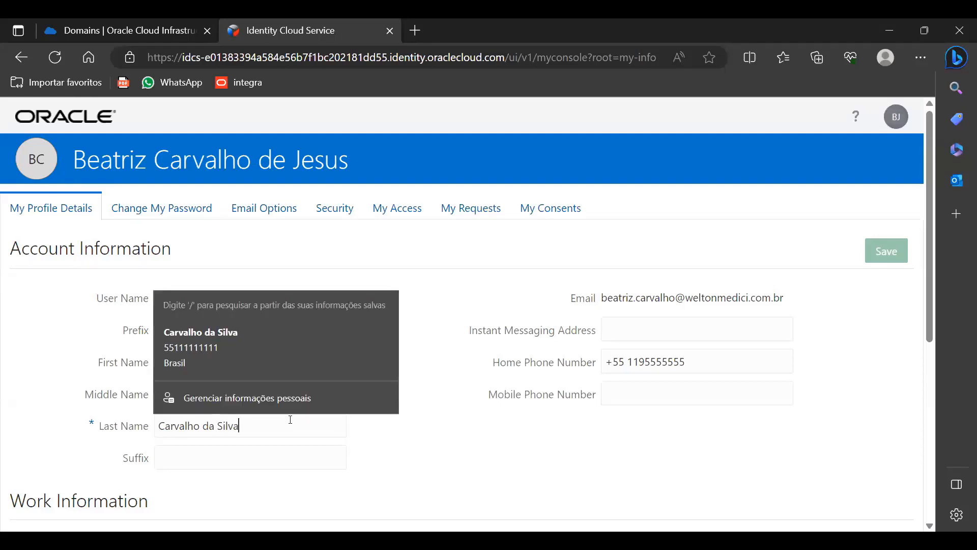
{"action": "left_click", "coordinate": [603, 431]}
- Copy the home phone number into Mobile and change a 9 after the area code to 7
{"action": "scroll", "coordinate": [438, 316], "scroll_direction": "down", "scroll_amount": 1}
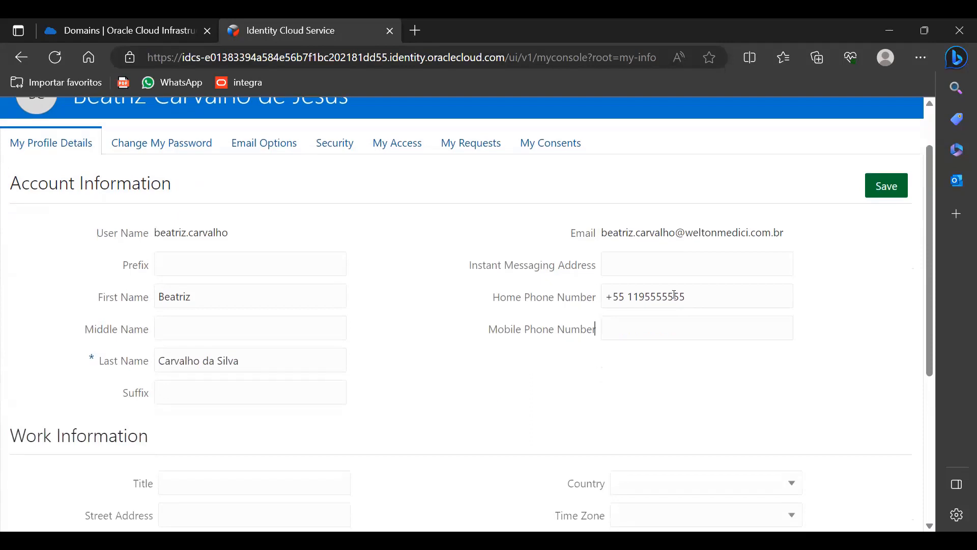
{"action": "left_click_drag", "start_coordinate": [719, 298], "coordinate": [639, 298]}
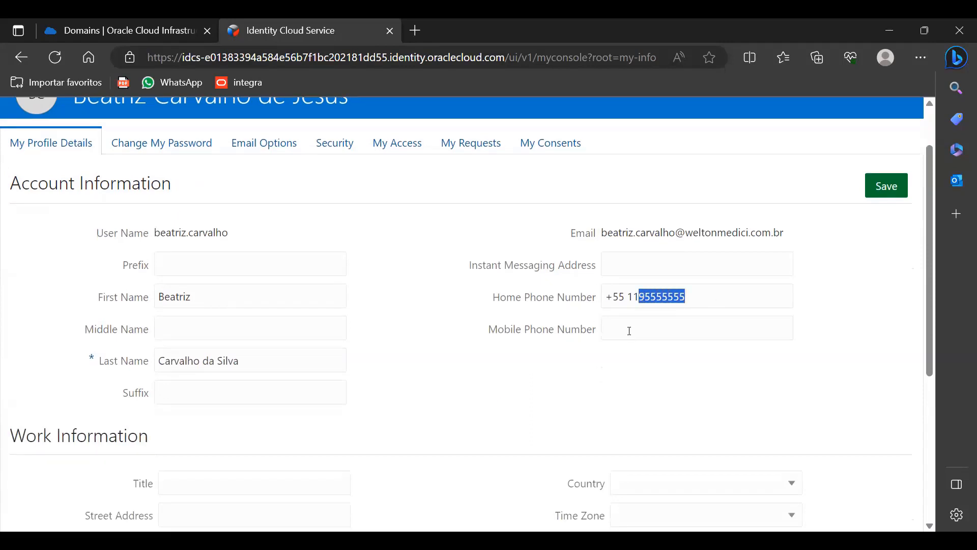
{"action": "left_click", "coordinate": [629, 329]}
{"action": "left_click", "coordinate": [884, 298]}
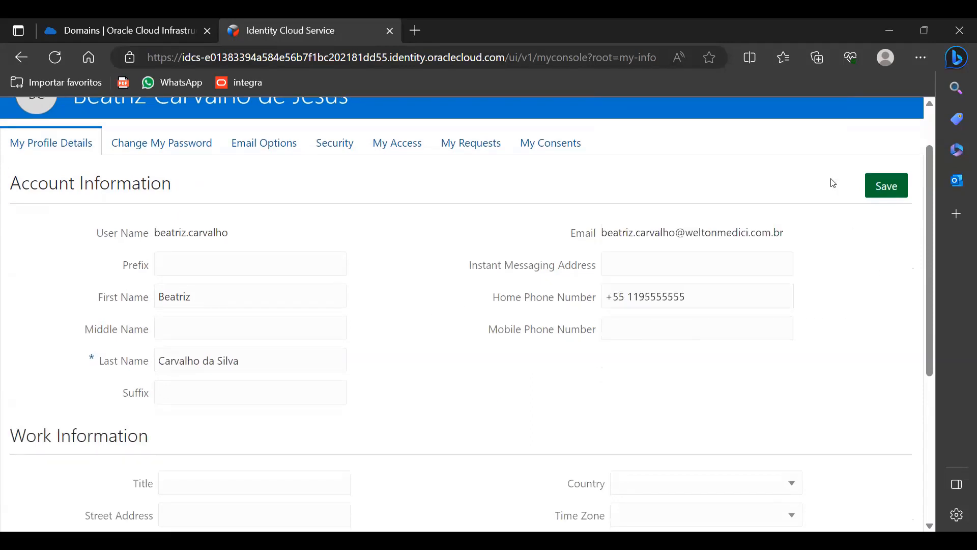
{"action": "triple_click", "coordinate": [780, 294]}
{"action": "left_click_drag", "start_coordinate": [773, 295], "coordinate": [556, 295]}
{"action": "key", "text": "ctrl+c"}
{"action": "left_click", "coordinate": [671, 331]}
{"action": "key", "text": "ctrl+v"}
{"action": "left_click_drag", "start_coordinate": [687, 297], "coordinate": [646, 299]}
{"action": "left_click", "coordinate": [645, 298]}
{"action": "key", "text": "BackSpace"}
{"action": "type", "text": "7"}
{"action": "left_click", "coordinate": [709, 334]}
- Replace the city Itu with Sao Paulo and save the profile
{"action": "scroll", "coordinate": [234, 348], "scroll_direction": "down", "scroll_amount": 3}
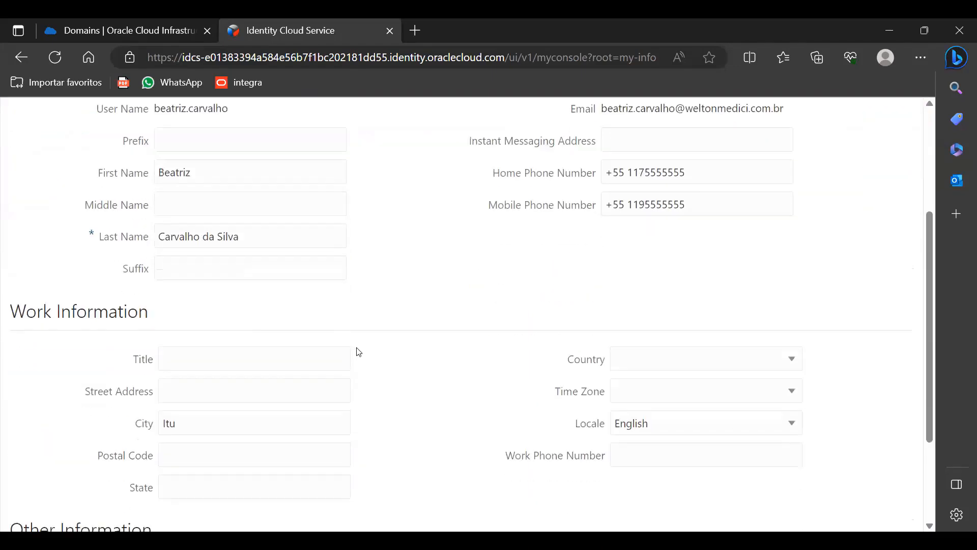
{"action": "double_click", "coordinate": [184, 405]}
{"action": "type", "text": "Sao"}
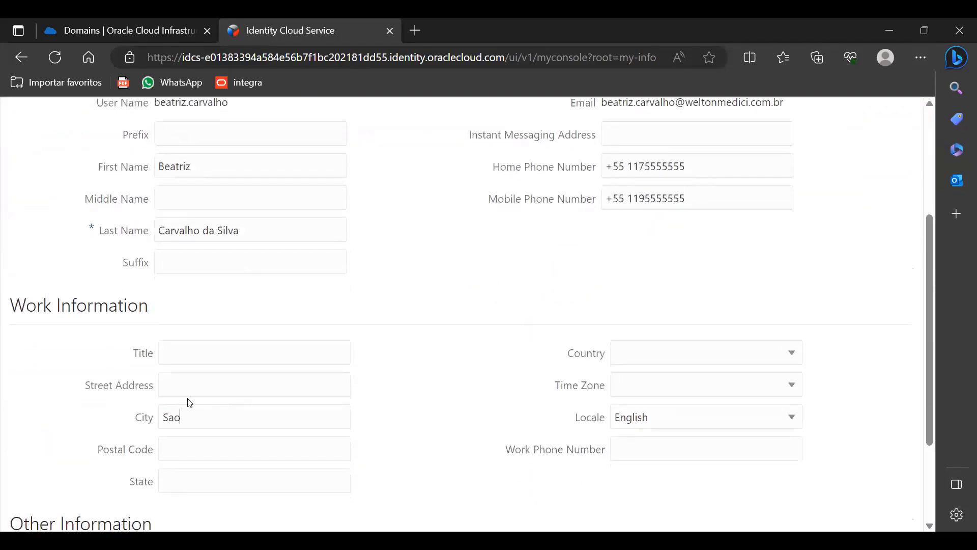
{"action": "type", "text": " Paulo"}
{"action": "scroll", "coordinate": [190, 403], "scroll_direction": "down", "scroll_amount": 3}
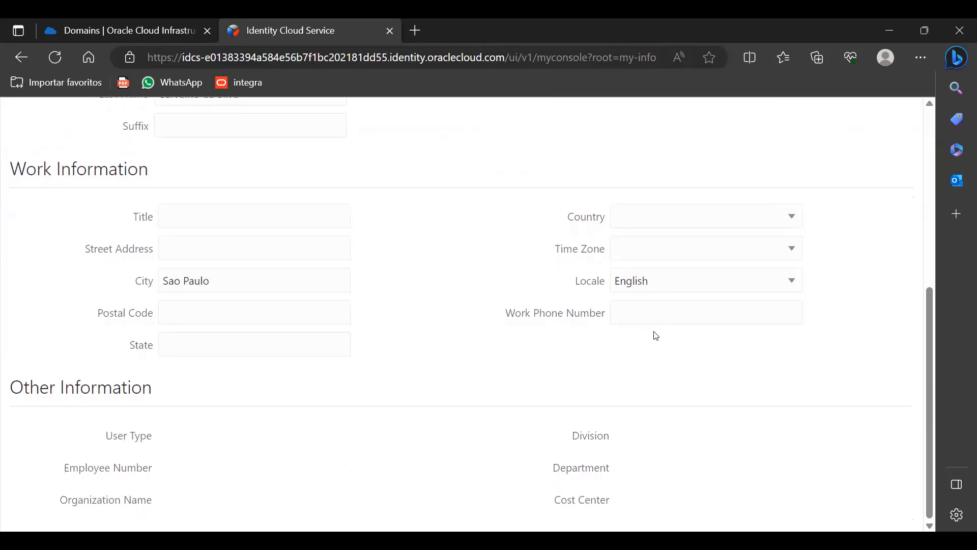
{"action": "scroll", "coordinate": [652, 333], "scroll_direction": "up", "scroll_amount": 8}
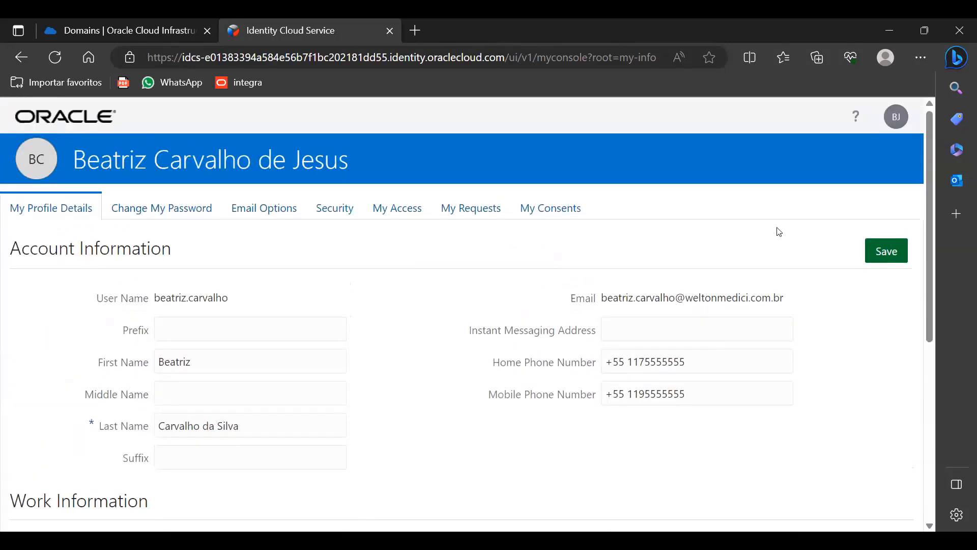
{"action": "left_click", "coordinate": [875, 253]}
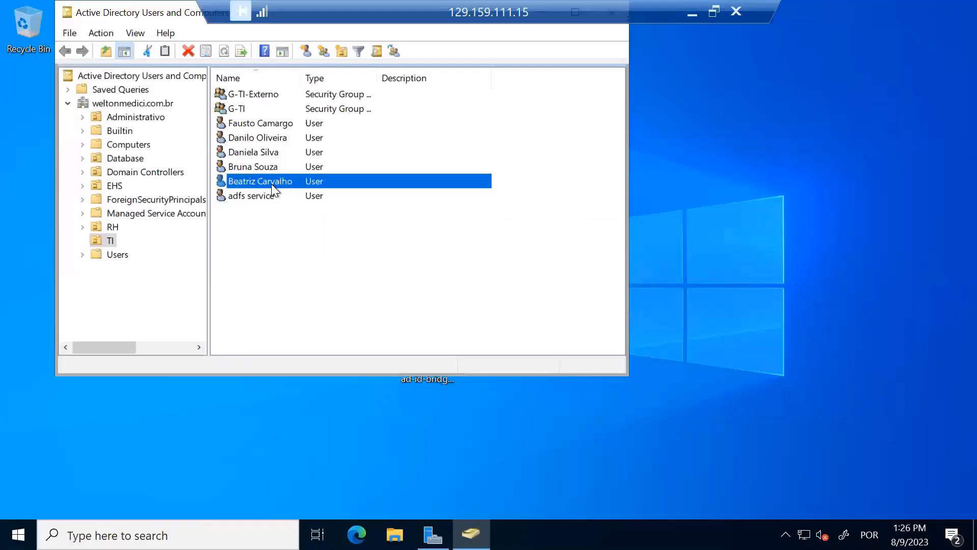
{"action": "double_click", "coordinate": [271, 184]}
- Inspect the Home and Mobile numbers on the user's Active Directory Telephones tab
{"action": "double_click", "coordinate": [347, 179]}
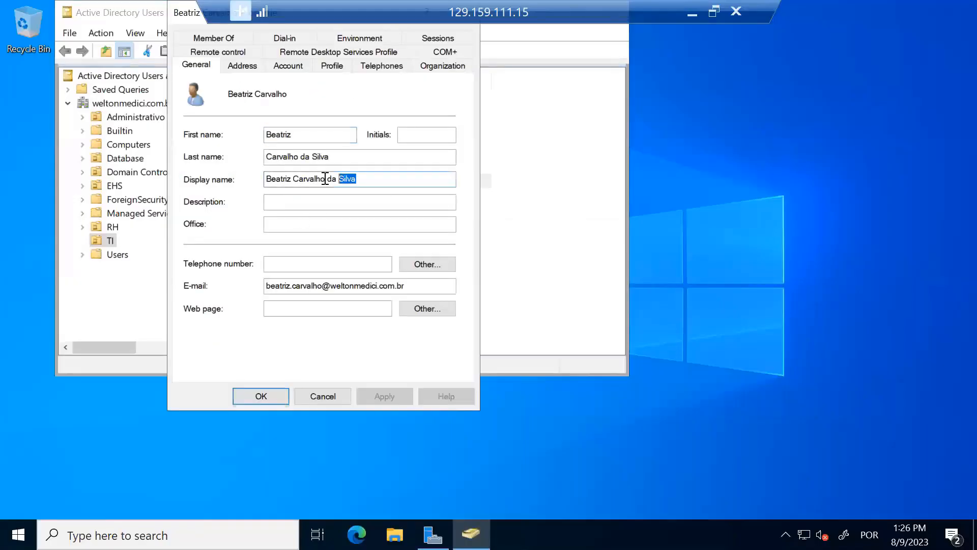
{"action": "left_click", "coordinate": [392, 68]}
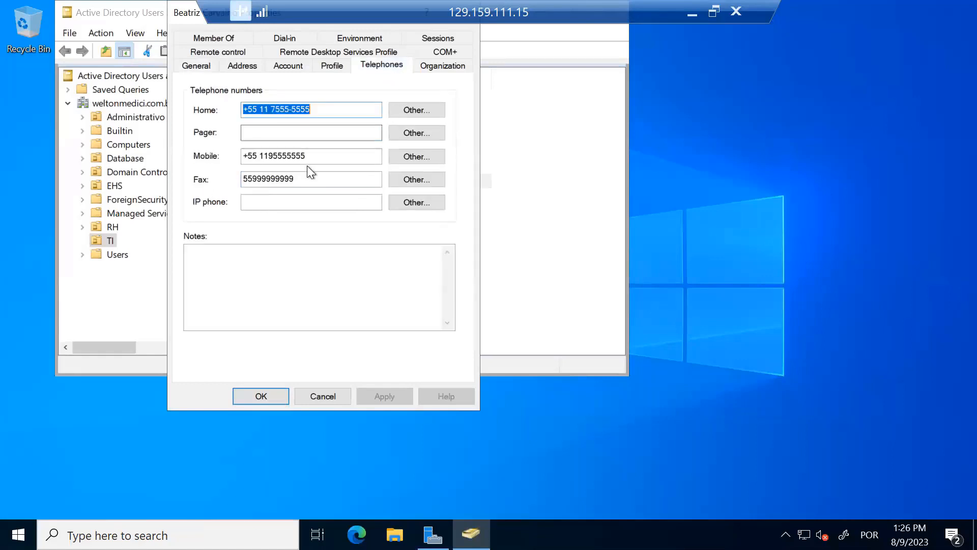
{"action": "left_click", "coordinate": [319, 110]}
{"action": "left_click_drag", "start_coordinate": [320, 109], "coordinate": [217, 109]}
{"action": "left_click", "coordinate": [288, 110]}
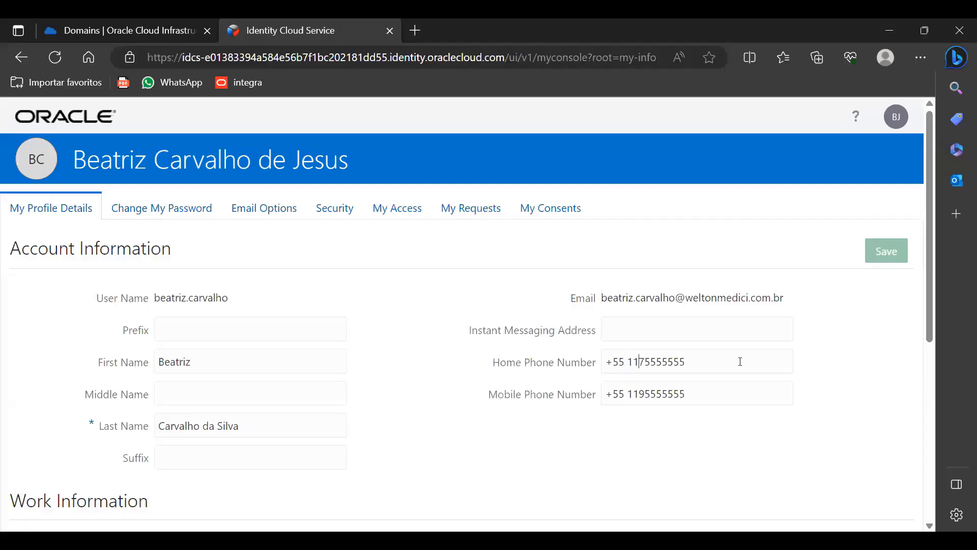
- Replace the digit 7 with 8 in Home Phone Number and save the profile
{"action": "key", "text": "BackSpace"}
{"action": "type", "text": "8"}
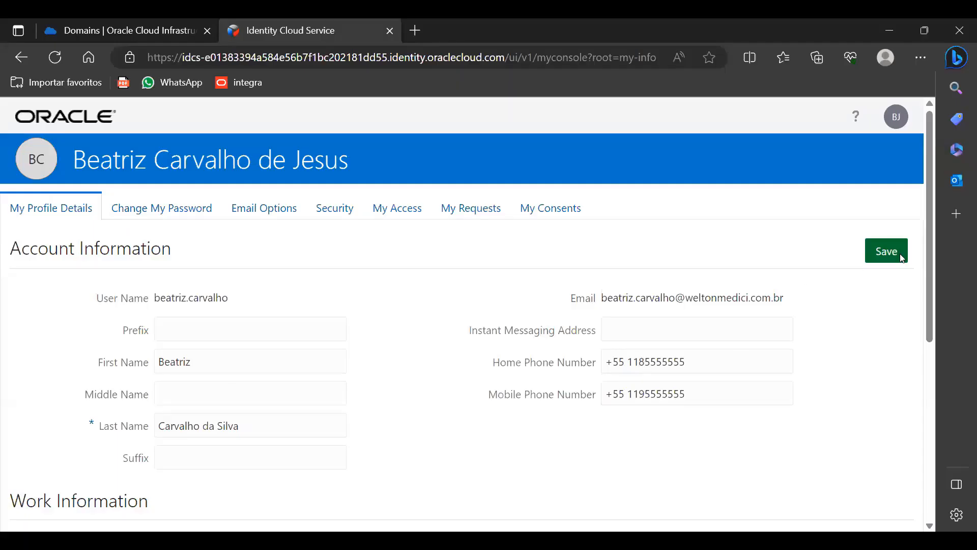
{"action": "left_click", "coordinate": [902, 255]}
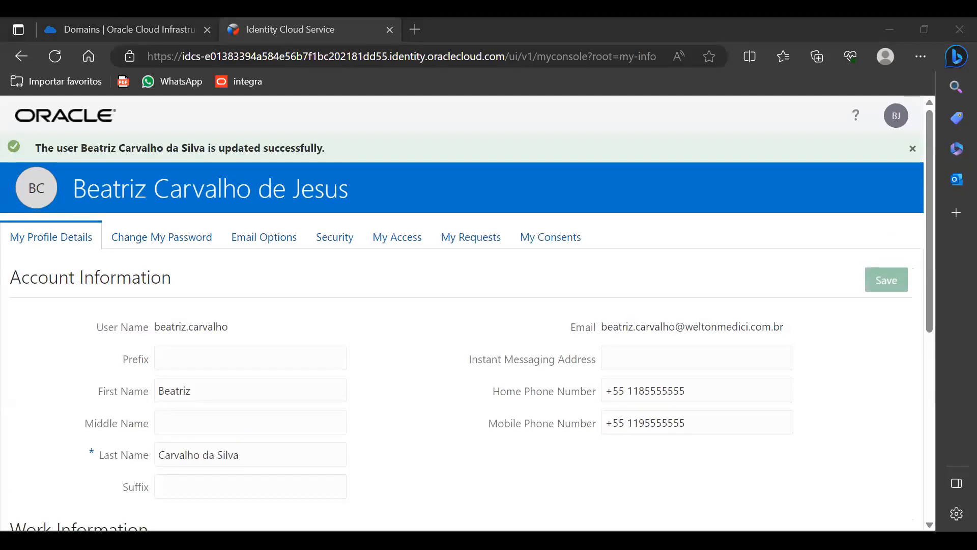
{"action": "key", "text": "alt+Tab"}
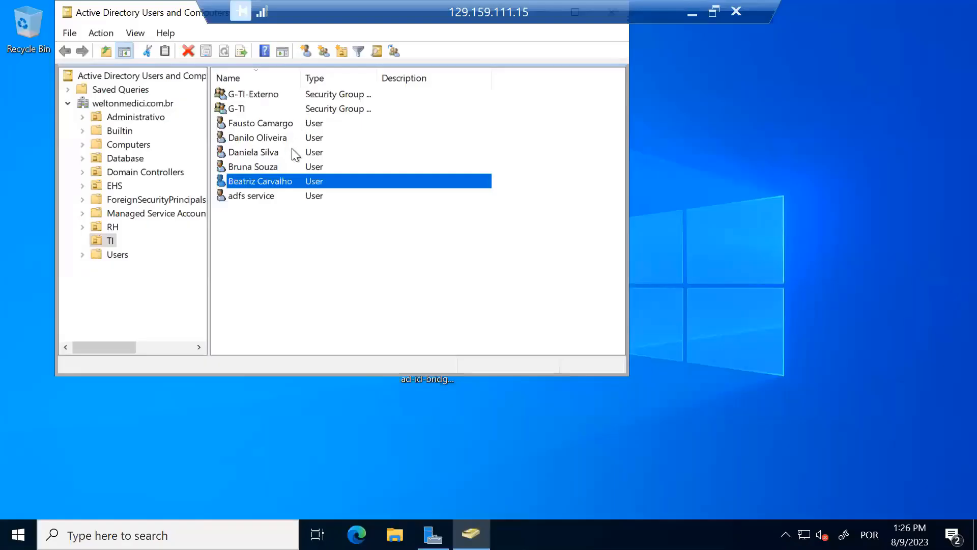
{"action": "double_click", "coordinate": [281, 182]}
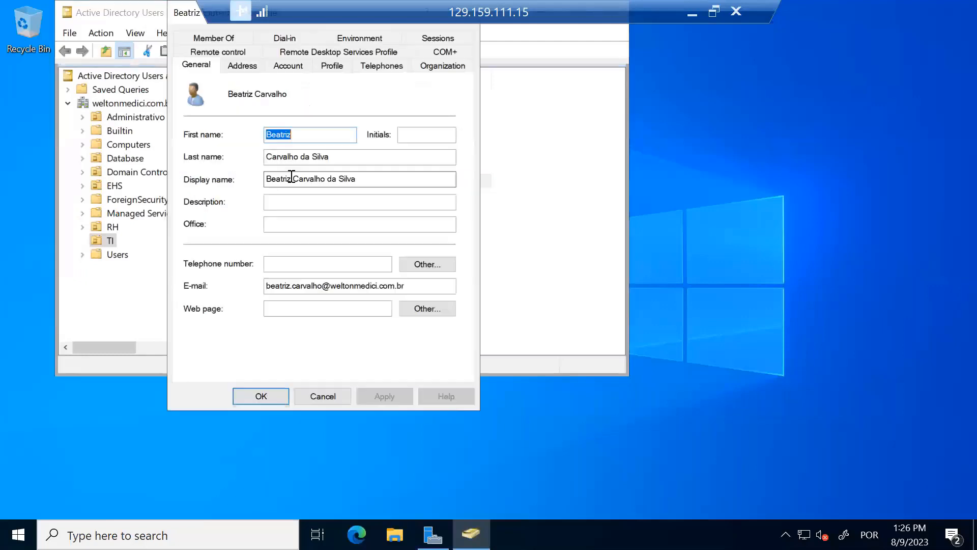
- Verify the updated Home number on the Telephones tab, cancel, and reopen the user's properties
{"action": "left_click", "coordinate": [363, 68]}
{"action": "left_click", "coordinate": [275, 107]}
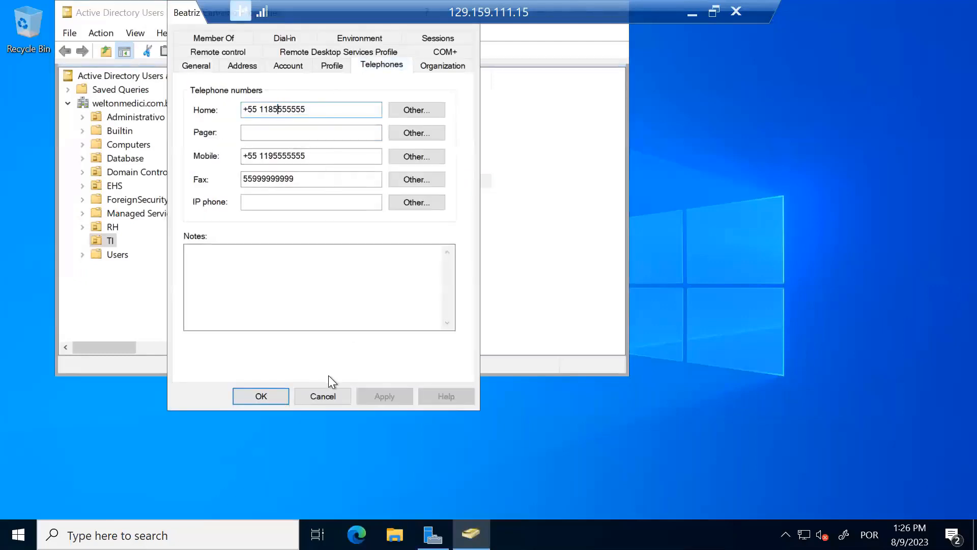
{"action": "left_click", "coordinate": [322, 396]}
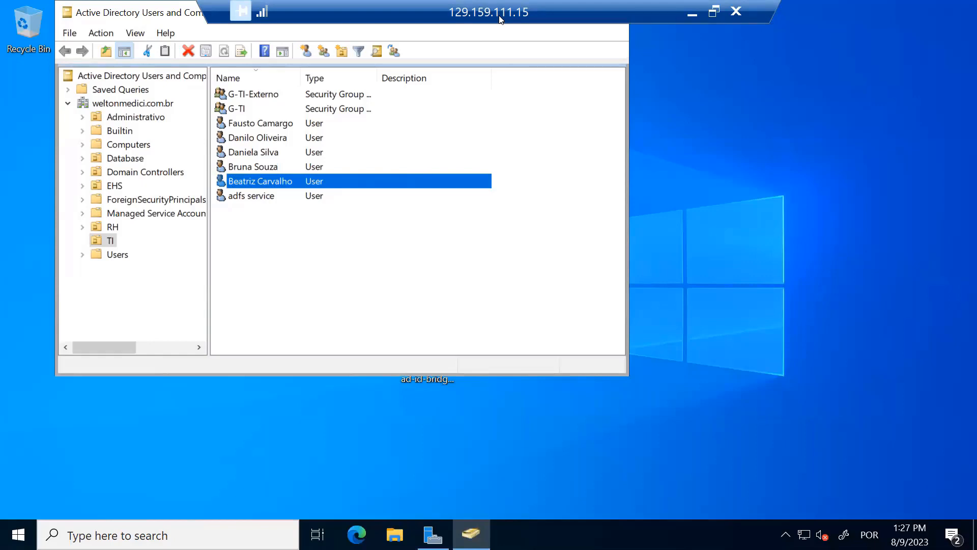
{"action": "double_click", "coordinate": [300, 181]}
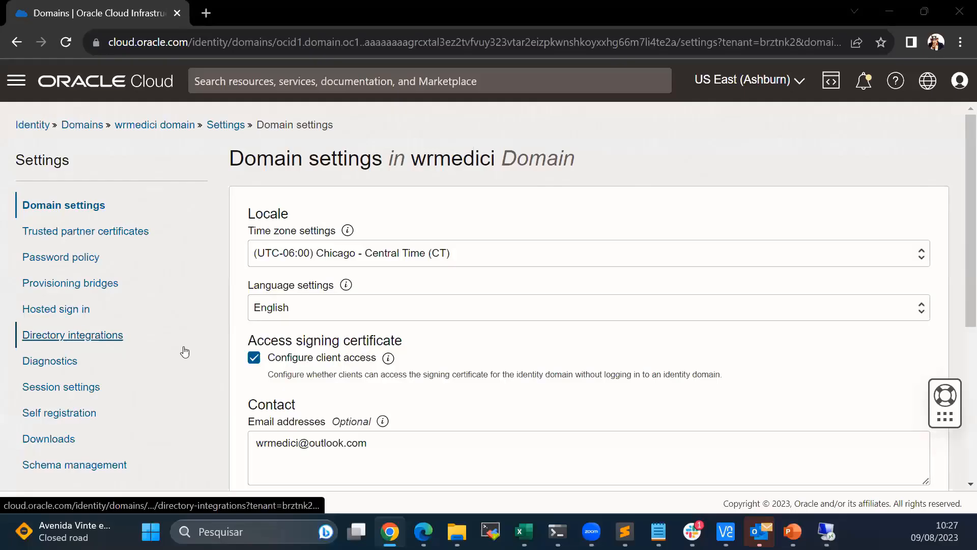
- Open the weltonmedici.com.br Active Directory integration and start editing its configuration
{"action": "left_click", "coordinate": [182, 340]}
{"action": "left_click", "coordinate": [315, 269]}
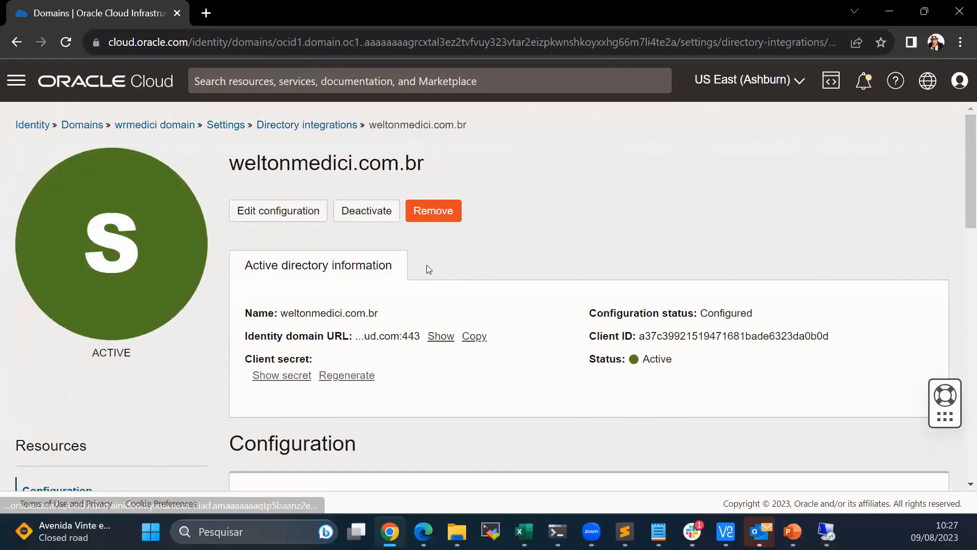
{"action": "scroll", "coordinate": [421, 272], "scroll_direction": "down", "scroll_amount": 3}
{"action": "scroll", "coordinate": [422, 275], "scroll_direction": "up", "scroll_amount": 3}
{"action": "left_click", "coordinate": [270, 201]}
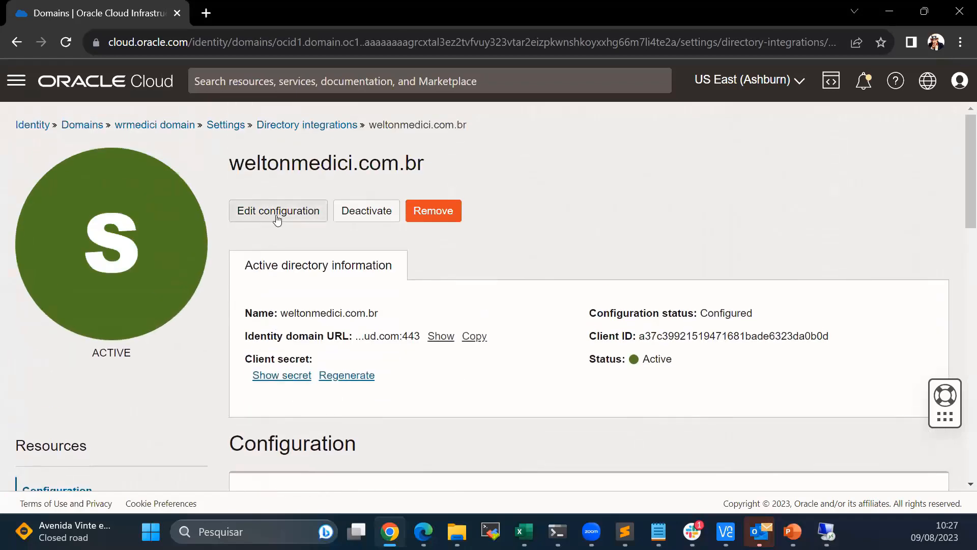
{"action": "scroll", "coordinate": [290, 290], "scroll_direction": "down", "scroll_amount": 10}
- Review the identity-domain-to-Active-Directory attribute mappings and cancel without saving
{"action": "left_click", "coordinate": [111, 279]}
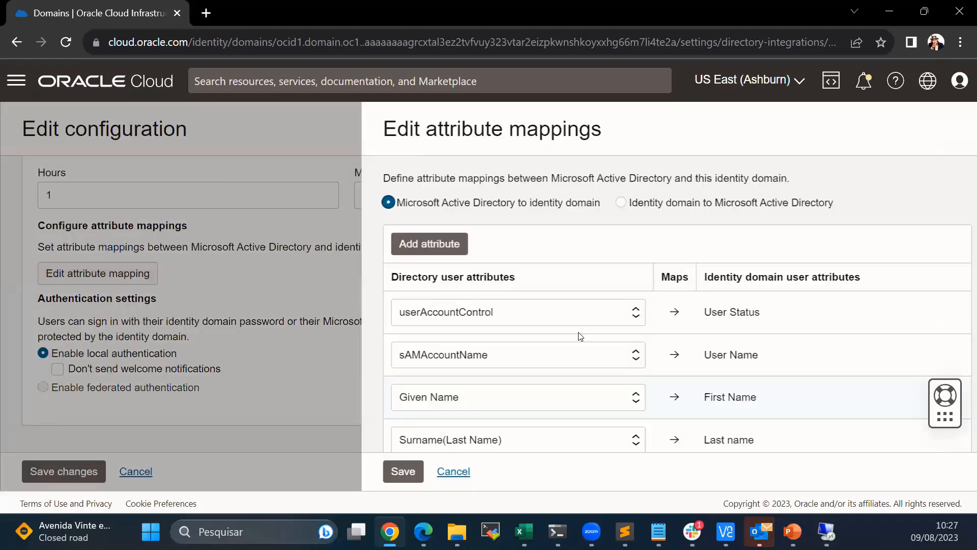
{"action": "scroll", "coordinate": [585, 328], "scroll_direction": "down", "scroll_amount": 4}
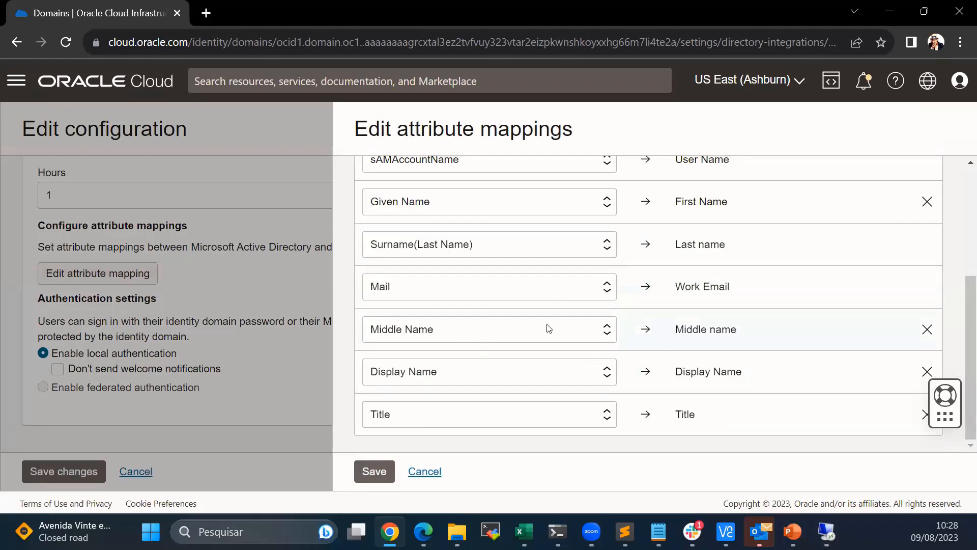
{"action": "scroll", "coordinate": [473, 388], "scroll_direction": "up", "scroll_amount": 3}
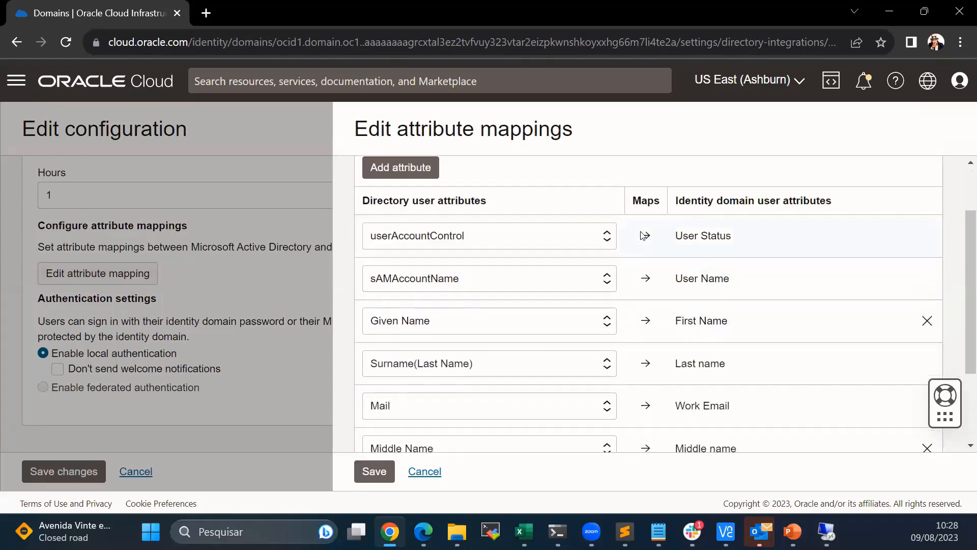
{"action": "scroll", "coordinate": [647, 224], "scroll_direction": "up", "scroll_amount": 2}
{"action": "left_click", "coordinate": [592, 202]}
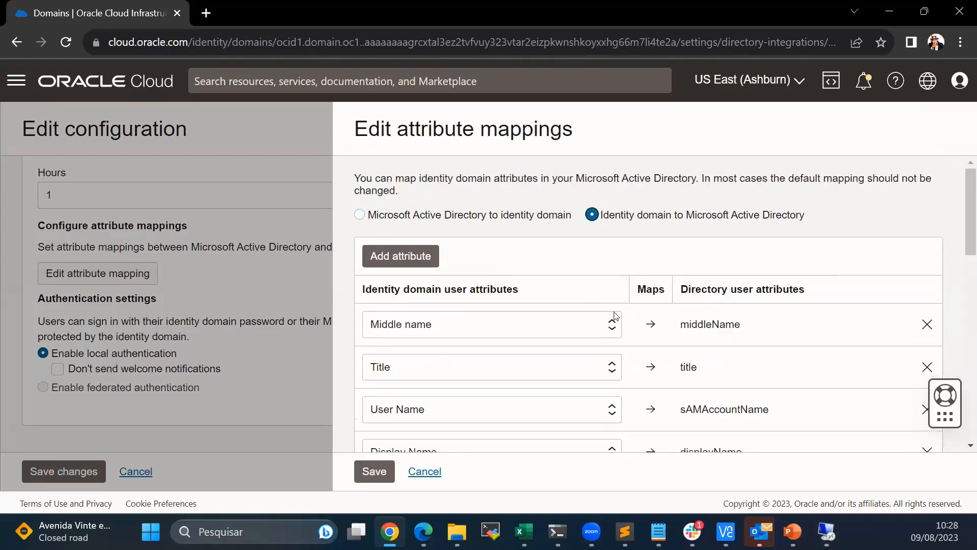
{"action": "scroll", "coordinate": [685, 283], "scroll_direction": "down", "scroll_amount": 6}
{"action": "scroll", "coordinate": [680, 286], "scroll_direction": "down", "scroll_amount": 5}
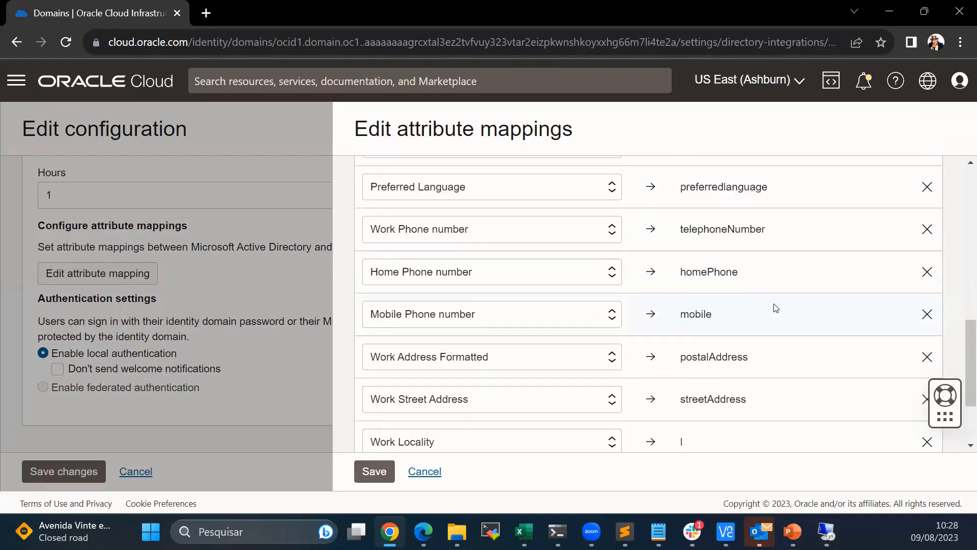
{"action": "scroll", "coordinate": [521, 368], "scroll_direction": "up", "scroll_amount": 2}
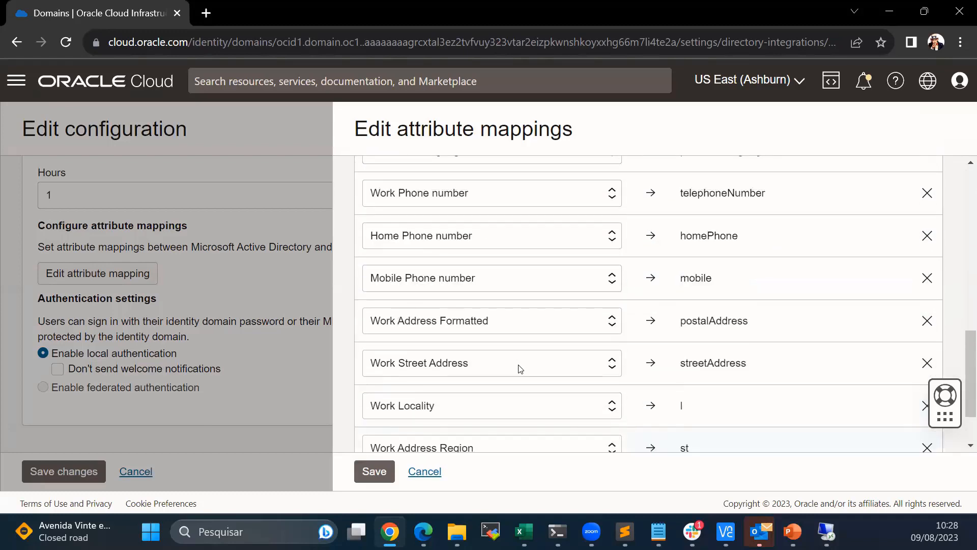
{"action": "scroll", "coordinate": [520, 368], "scroll_direction": "up", "scroll_amount": 10}
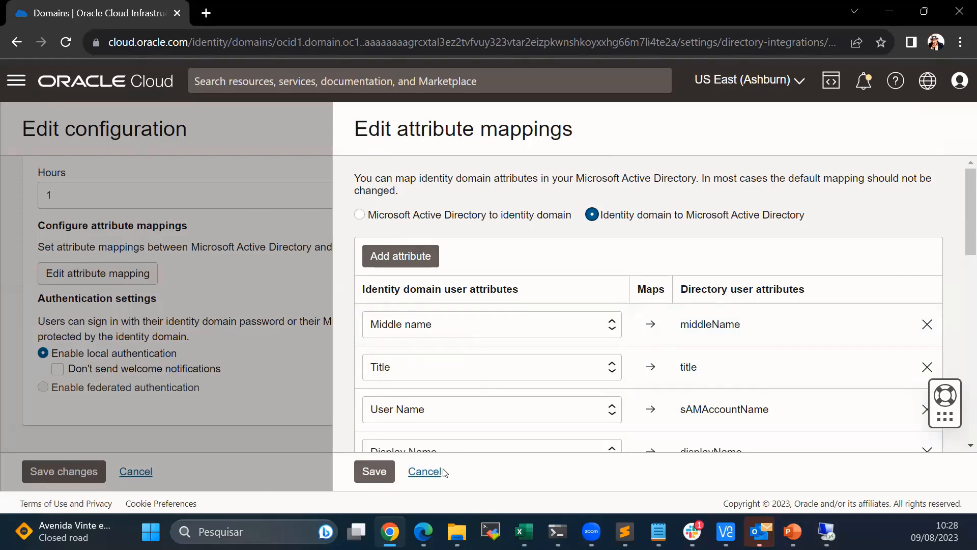
{"action": "left_click", "coordinate": [427, 474]}
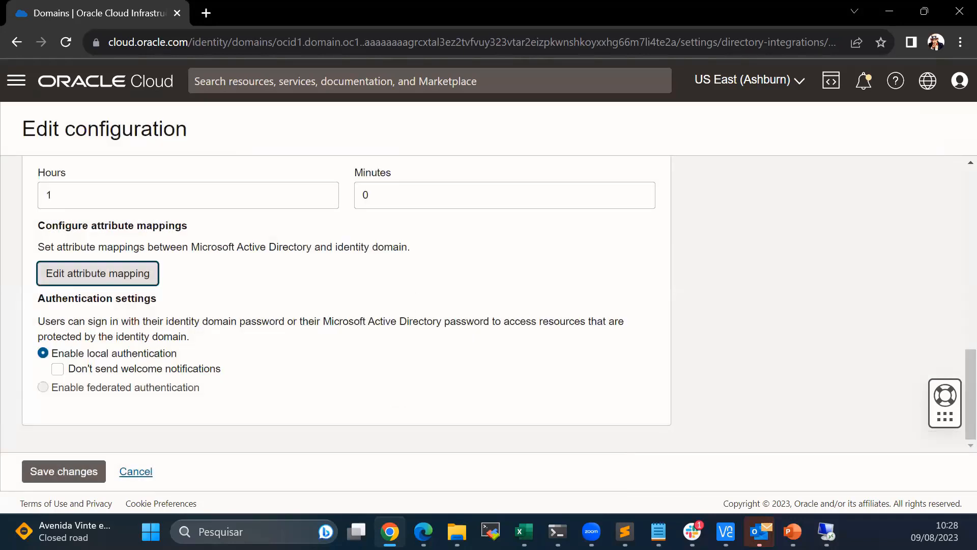
{"action": "key", "text": "alt+Tab"}
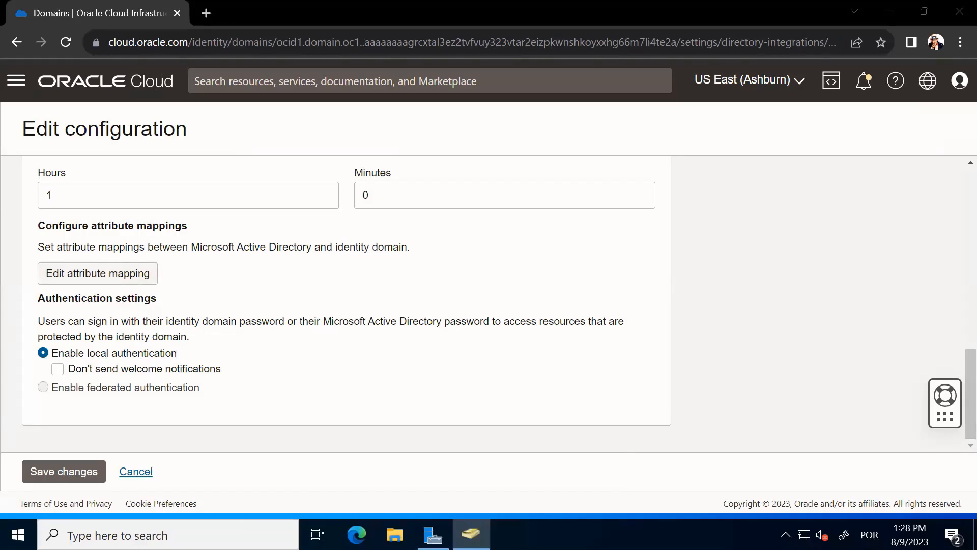
- Back on the profile, look over the Change My Password form fields
{"action": "key", "text": "alt+Tab"}
{"action": "scroll", "coordinate": [452, 315], "scroll_direction": "down", "scroll_amount": 6}
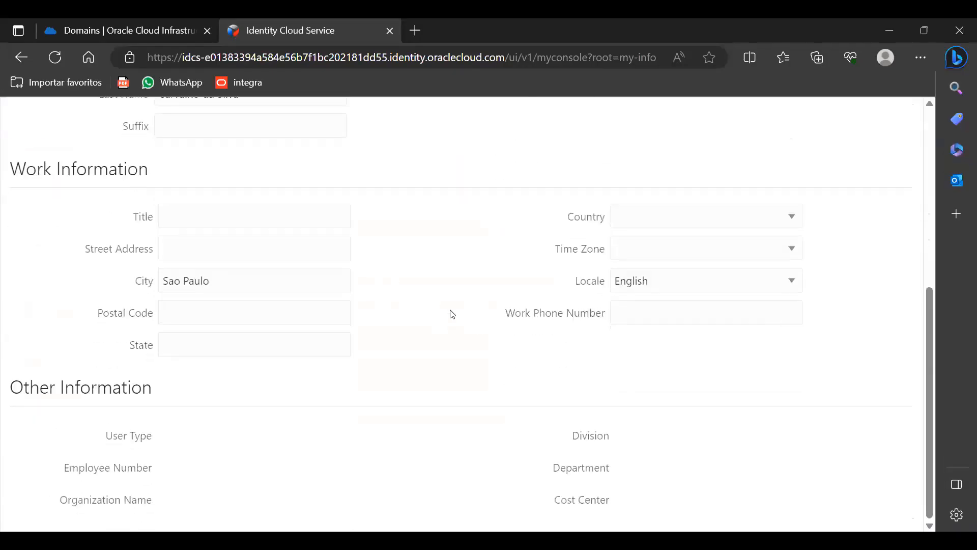
{"action": "scroll", "coordinate": [452, 315], "scroll_direction": "up", "scroll_amount": 6}
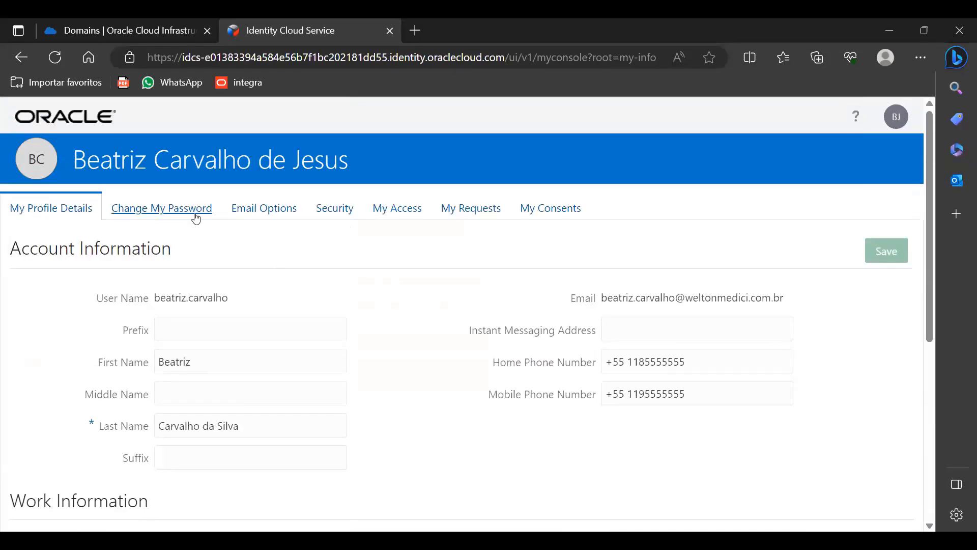
{"action": "left_click", "coordinate": [194, 214]}
{"action": "left_click", "coordinate": [197, 301]}
{"action": "left_click_drag", "start_coordinate": [203, 320], "coordinate": [204, 349]}
{"action": "left_click", "coordinate": [325, 371]}
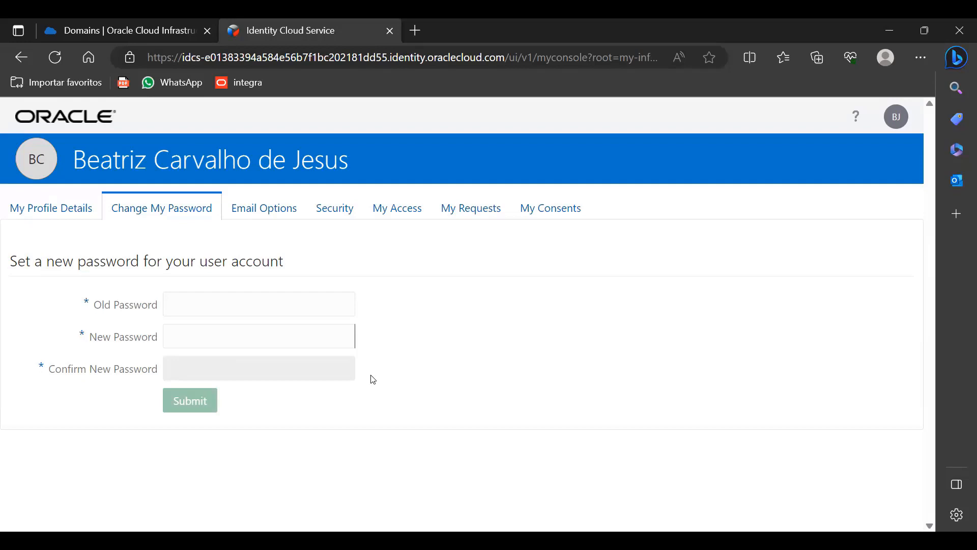
{"action": "left_click", "coordinate": [300, 308]}
- Review Email Options and Security settings, then view My Access showing group G-TI
{"action": "left_click", "coordinate": [282, 218]}
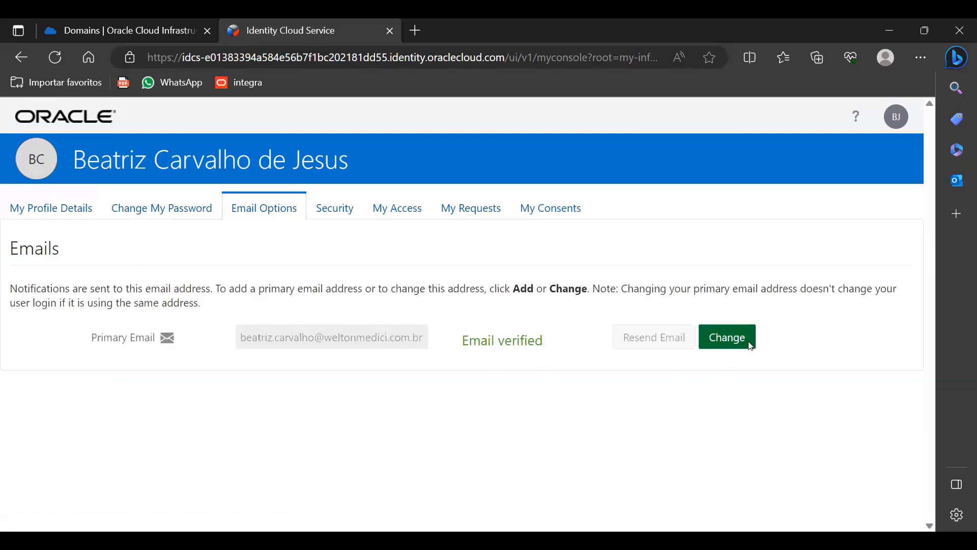
{"action": "left_click", "coordinate": [330, 212]}
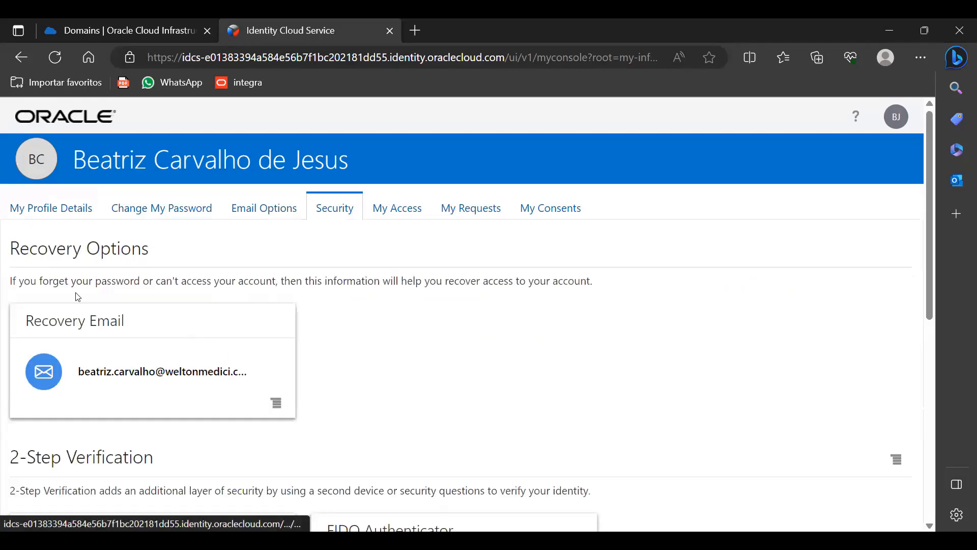
{"action": "scroll", "coordinate": [389, 320], "scroll_direction": "down", "scroll_amount": 3}
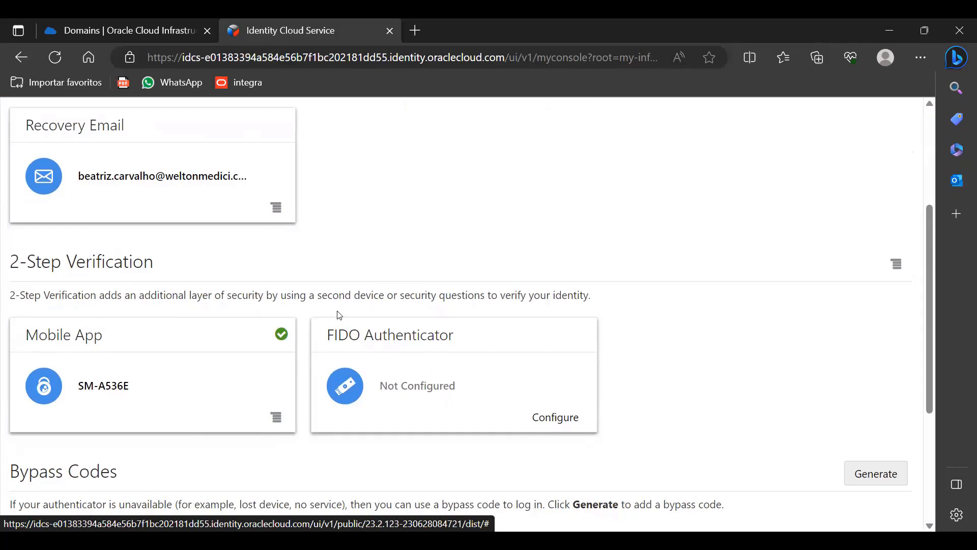
{"action": "scroll", "coordinate": [339, 311], "scroll_direction": "down", "scroll_amount": 3}
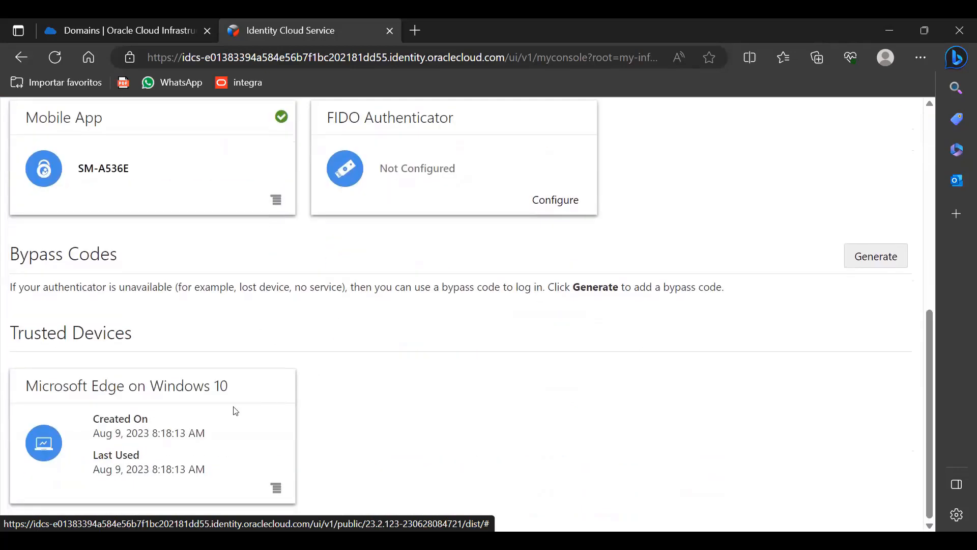
{"action": "scroll", "coordinate": [480, 375], "scroll_direction": "up", "scroll_amount": 2}
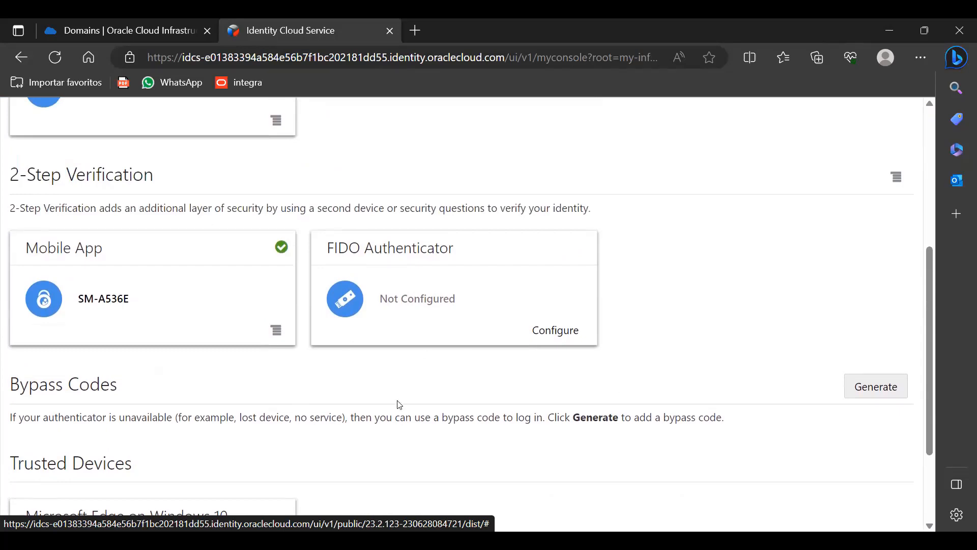
{"action": "scroll", "coordinate": [660, 351], "scroll_direction": "up", "scroll_amount": 5}
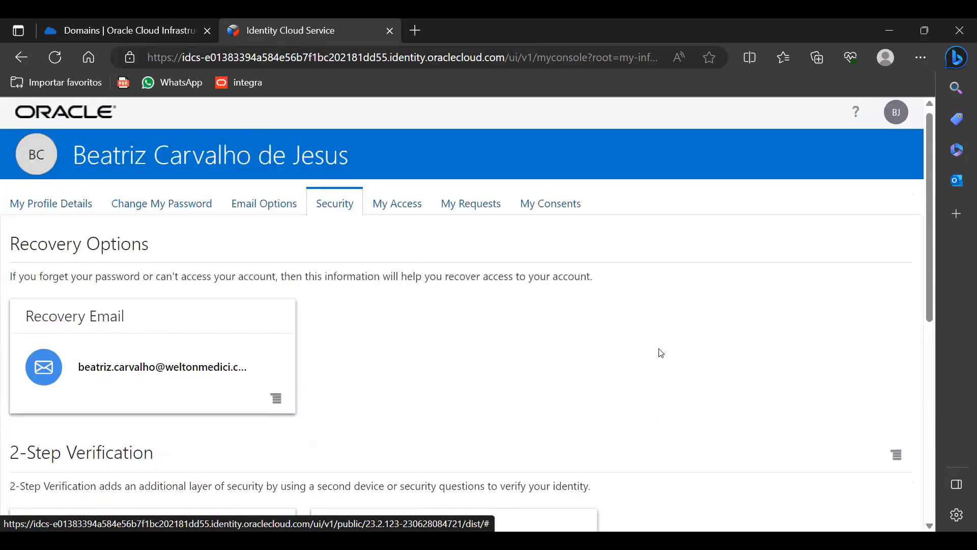
{"action": "left_click", "coordinate": [399, 210]}
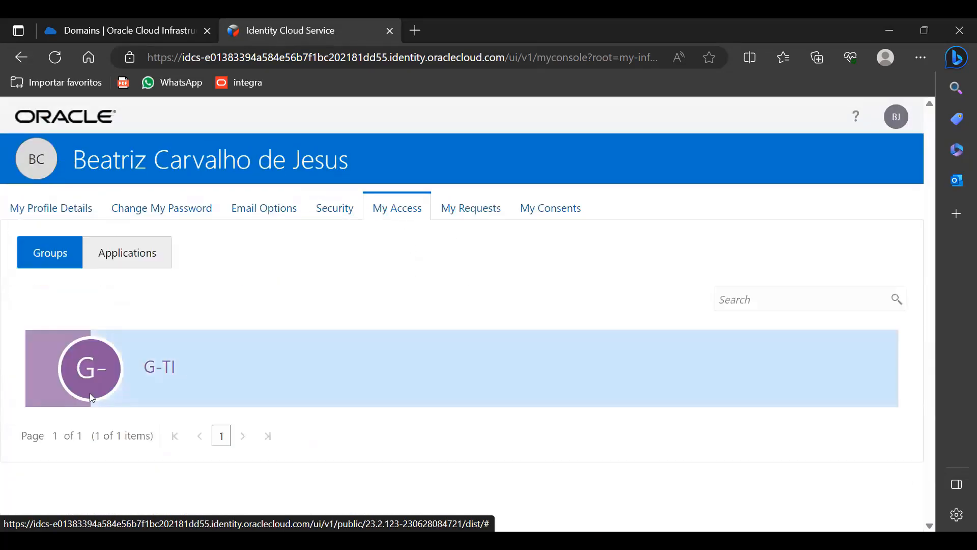
- Review the user's accessible applications and the My Requests list, which is empty
{"action": "left_click", "coordinate": [144, 253]}
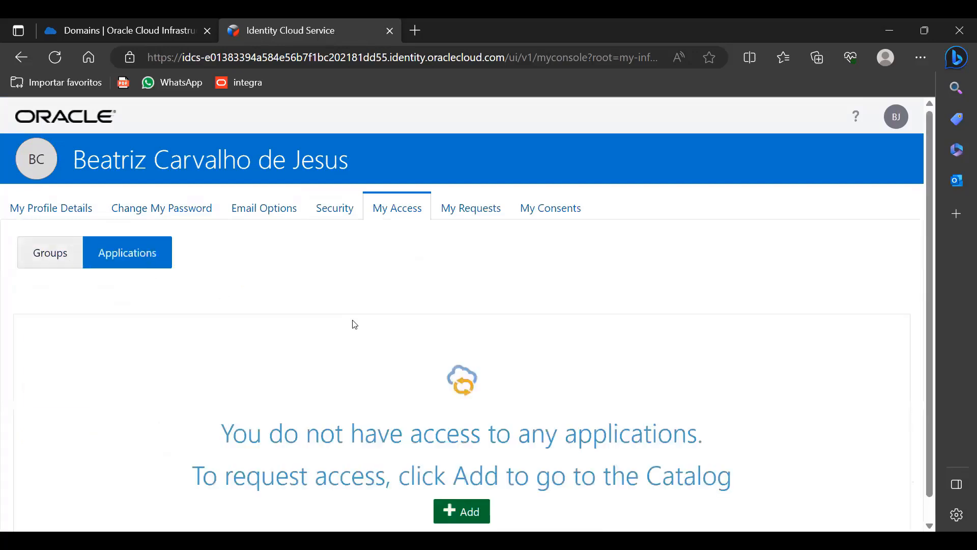
{"action": "scroll", "coordinate": [479, 481], "scroll_direction": "down", "scroll_amount": 1}
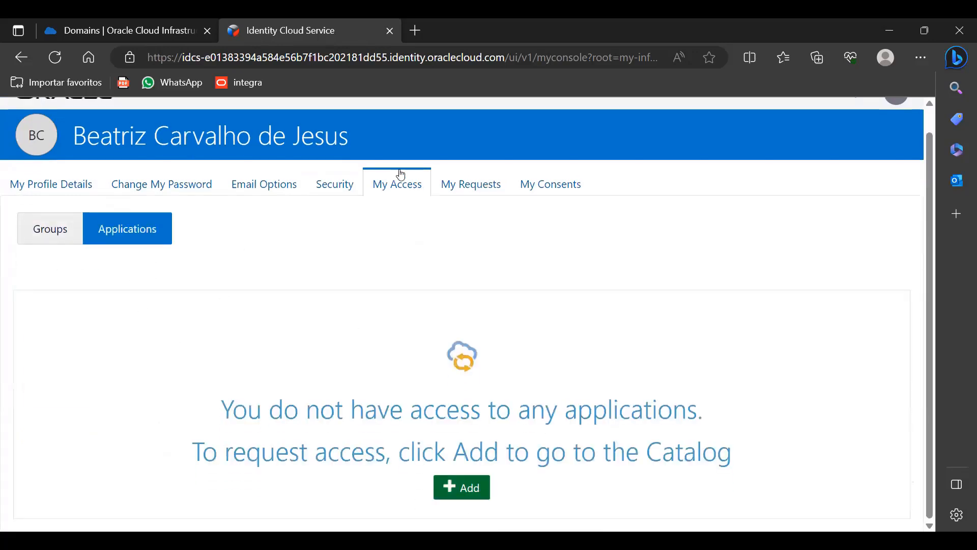
{"action": "left_click", "coordinate": [481, 189]}
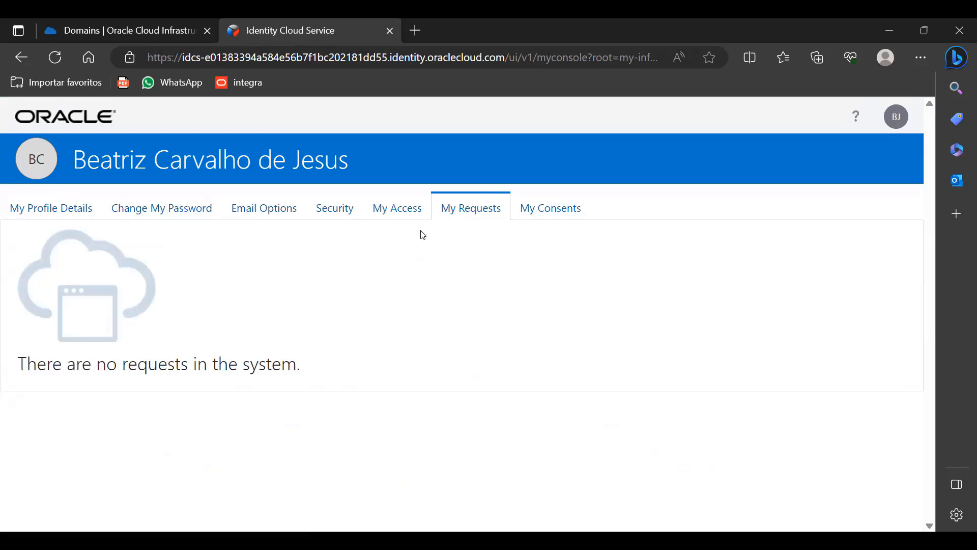
- Check the empty Terms of Use and application consents, then return to My Profile Details
{"action": "left_click", "coordinate": [532, 213]}
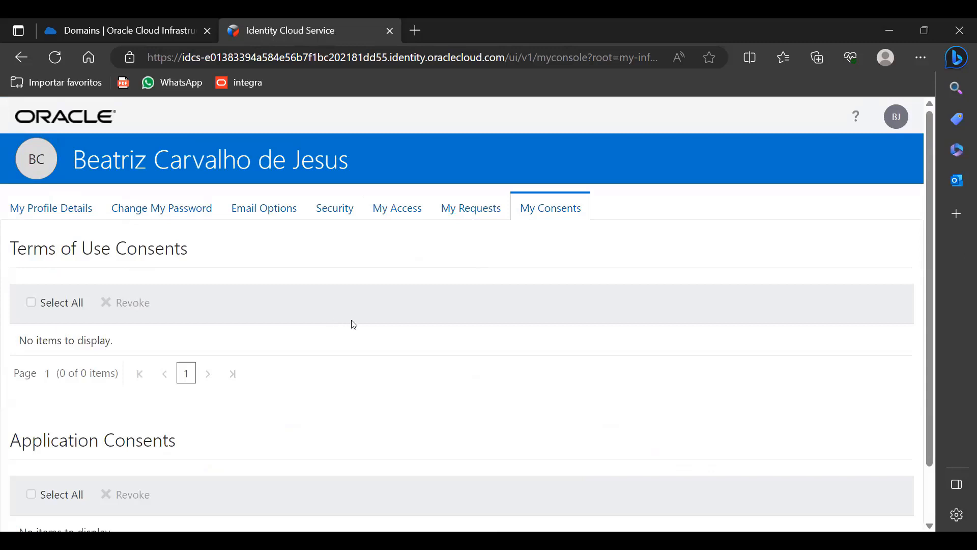
{"action": "scroll", "coordinate": [356, 324], "scroll_direction": "down", "scroll_amount": 1}
{"action": "left_click_drag", "start_coordinate": [26, 184], "coordinate": [206, 198]}
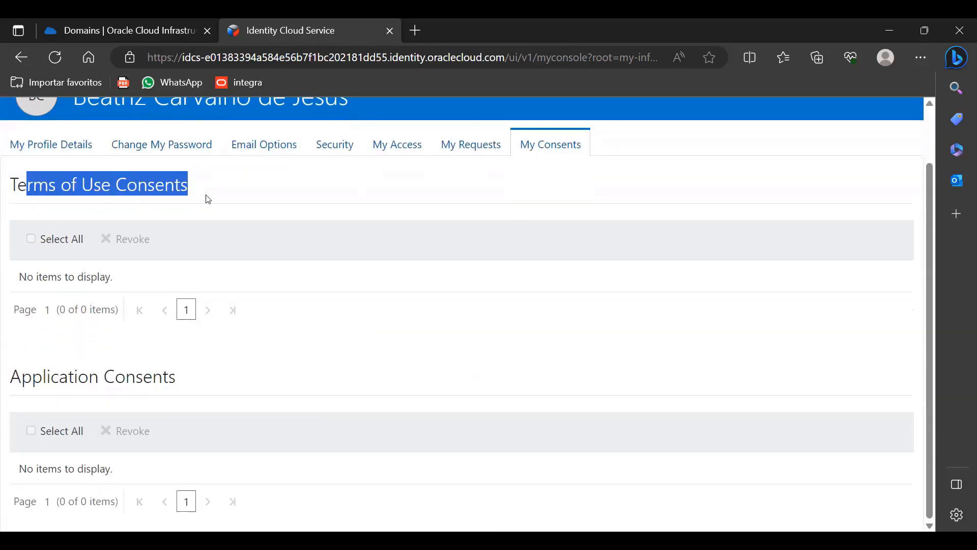
{"action": "double_click", "coordinate": [136, 200]}
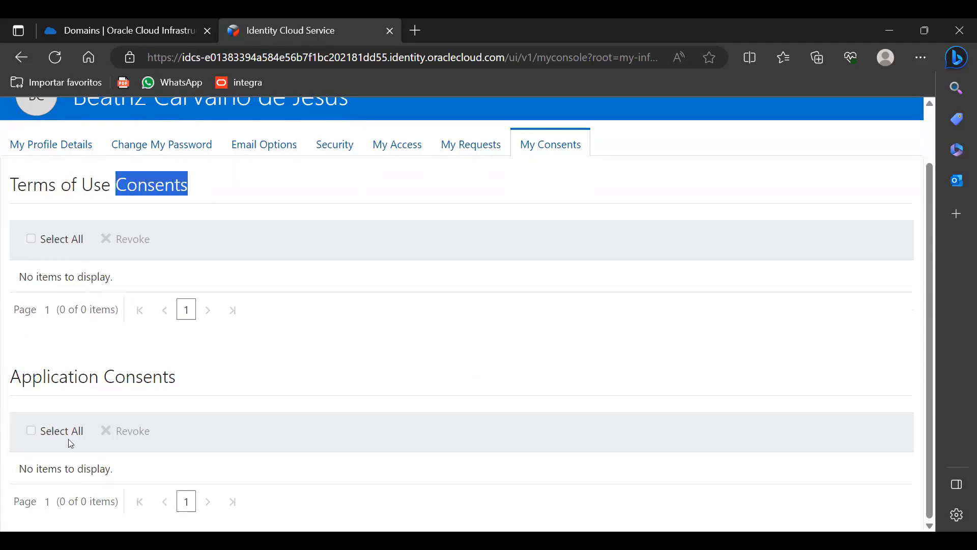
{"action": "scroll", "coordinate": [295, 321], "scroll_direction": "up", "scroll_amount": 1}
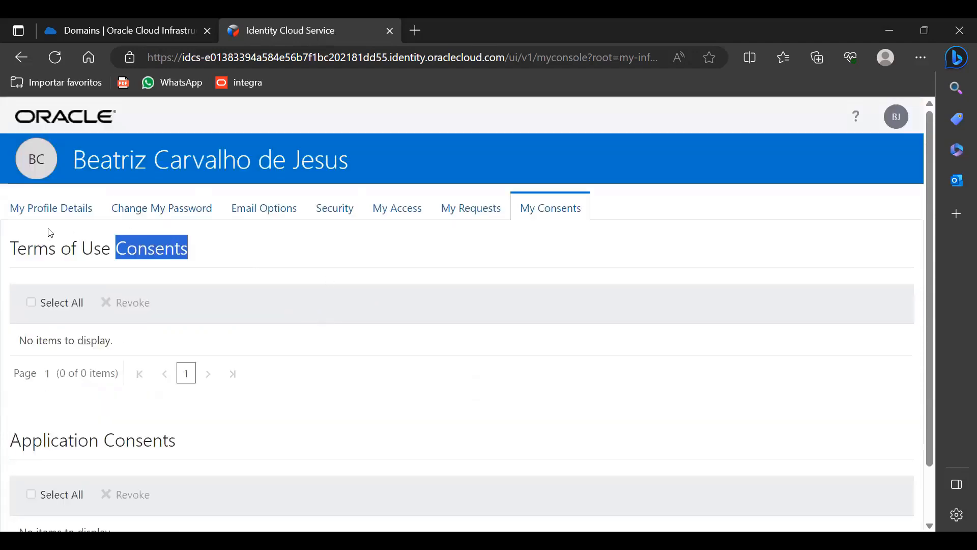
{"action": "left_click", "coordinate": [51, 209]}
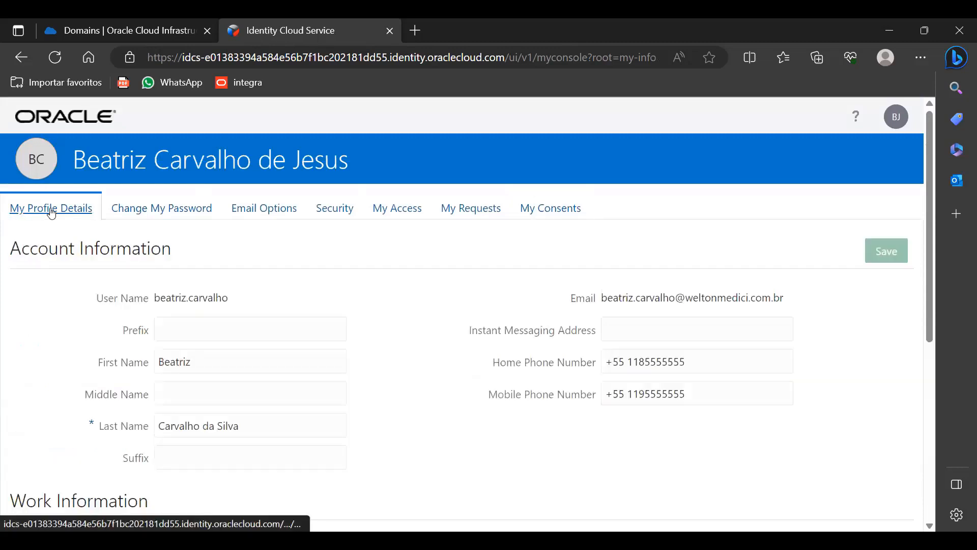